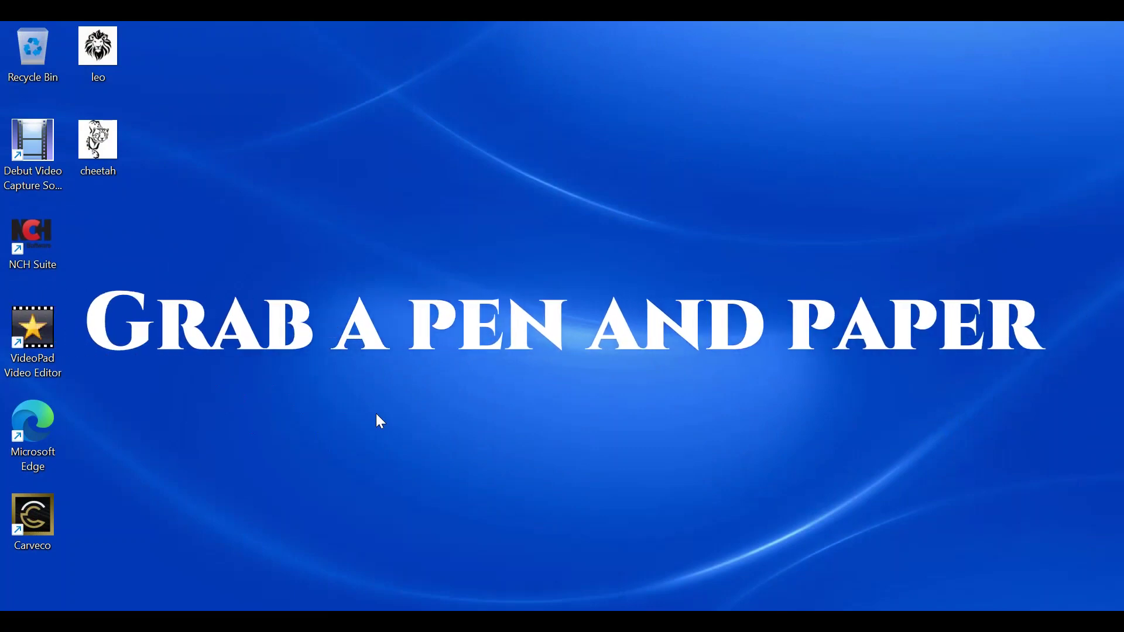
# Step: Launch Carveco and create a new model 14 inches wide and 7 inches high
pyautogui.doubleClick(37, 511)
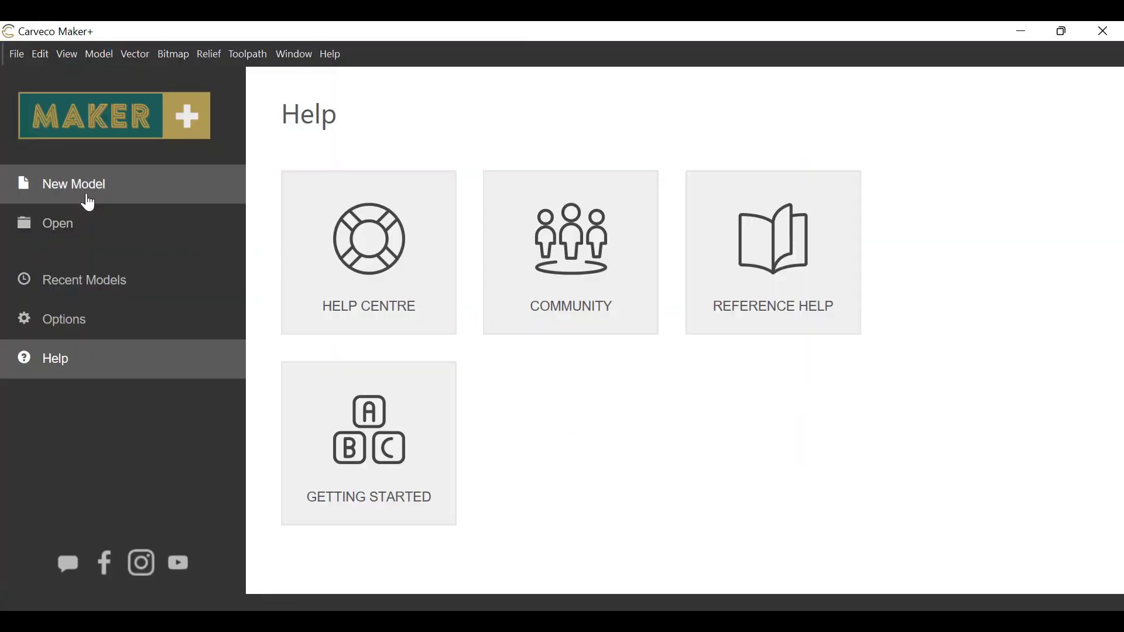
pyautogui.click(88, 195)
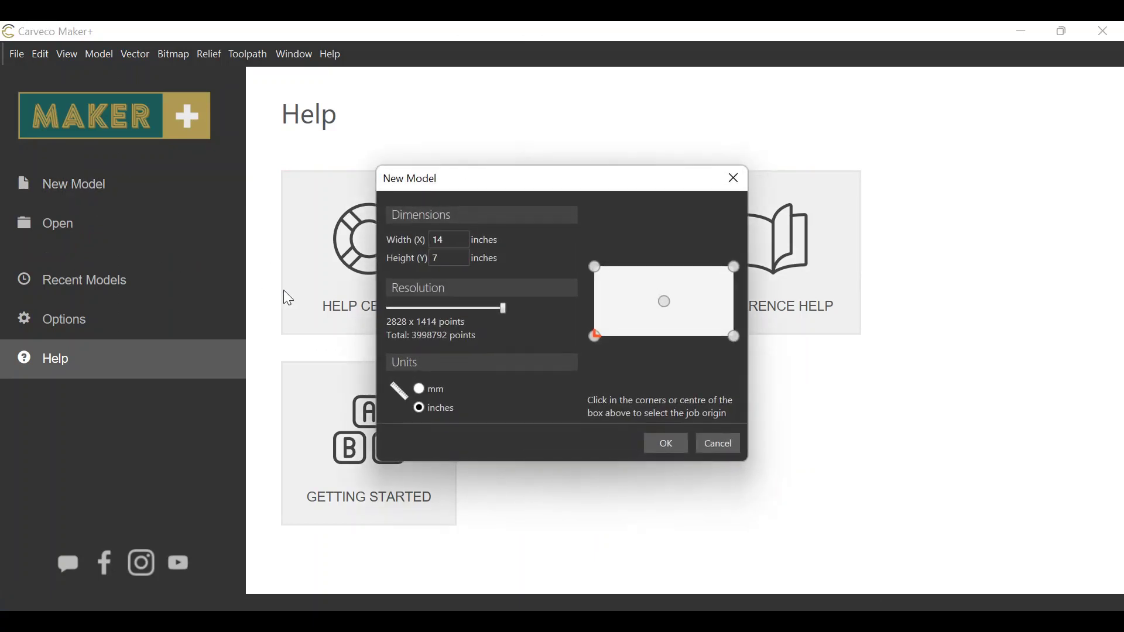
pyautogui.click(451, 240)
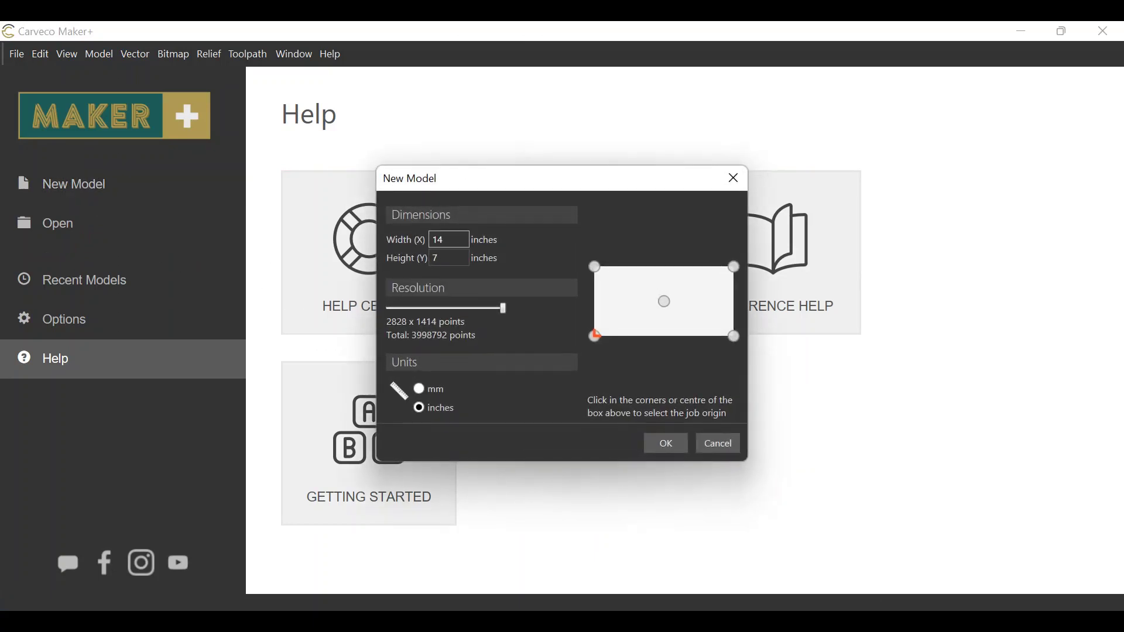
pyautogui.click(449, 258)
pyautogui.click(664, 443)
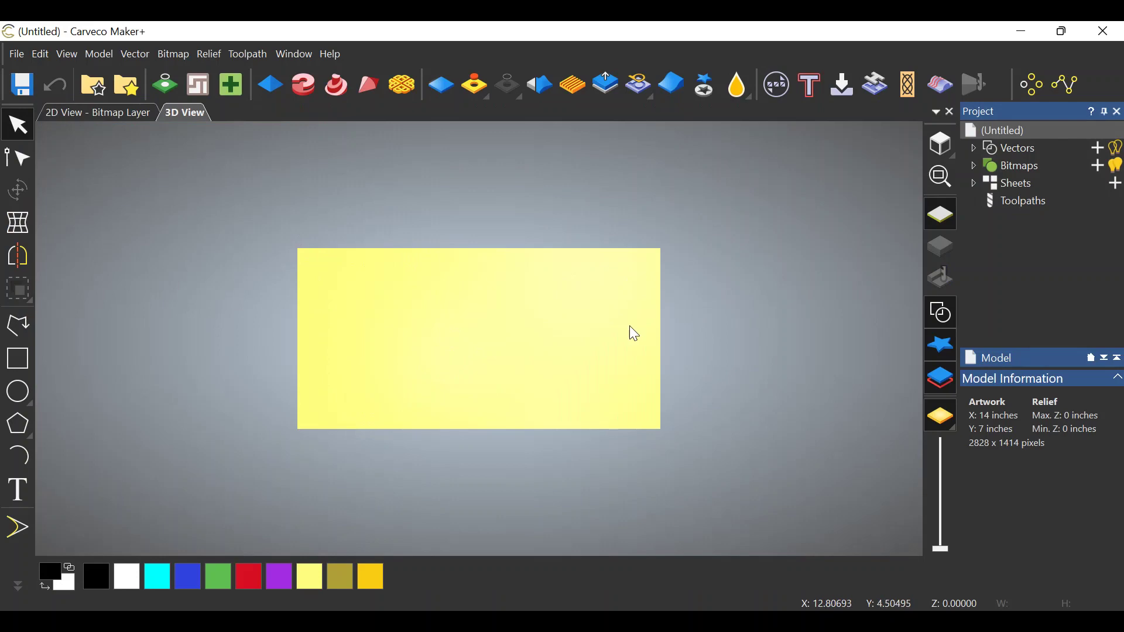
# Step: Create a 14 × 7 inch rectangle covering the whole board, with corners rounded to a radius of about 0.73 inches
pyautogui.click(18, 358)
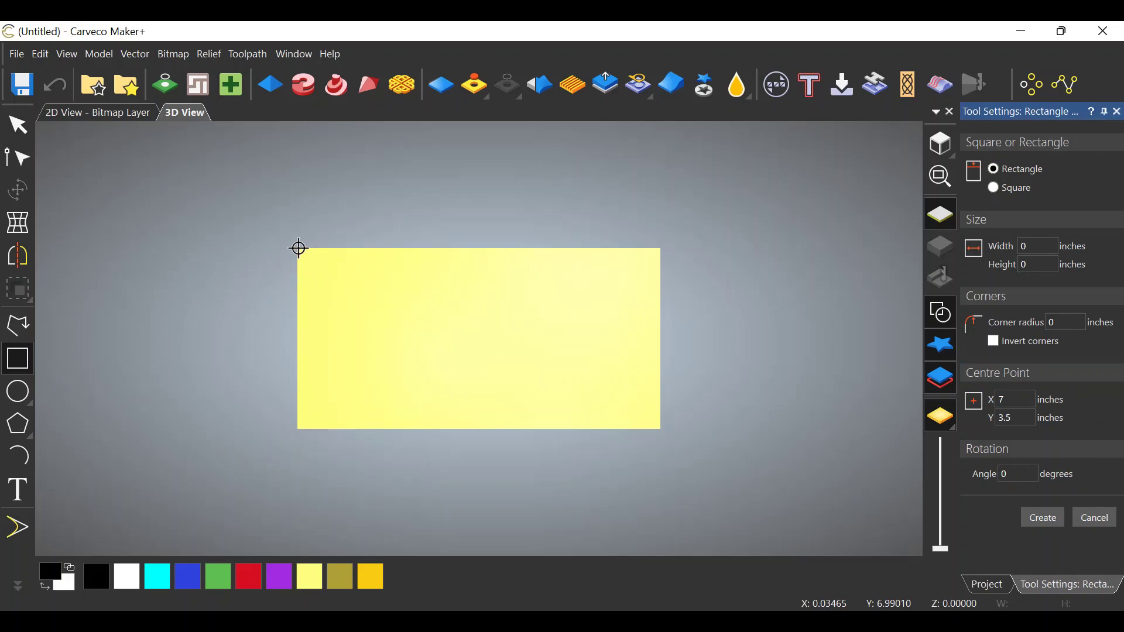
pyautogui.moveTo(297, 248); pyautogui.dragTo(659, 428)
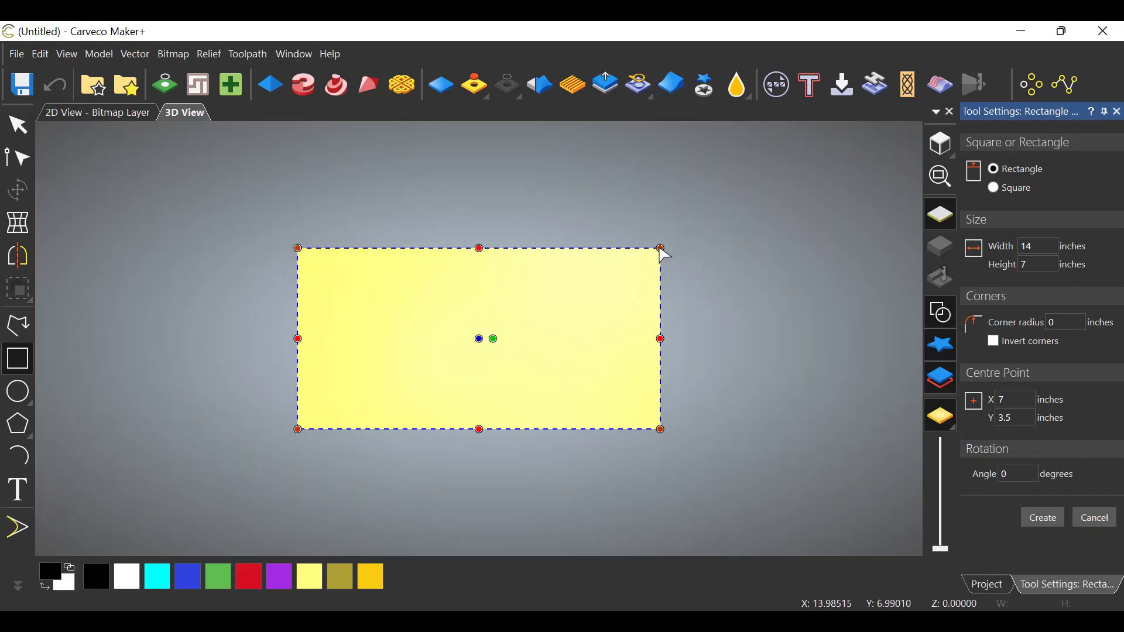
pyautogui.moveTo(661, 249); pyautogui.dragTo(643, 268)
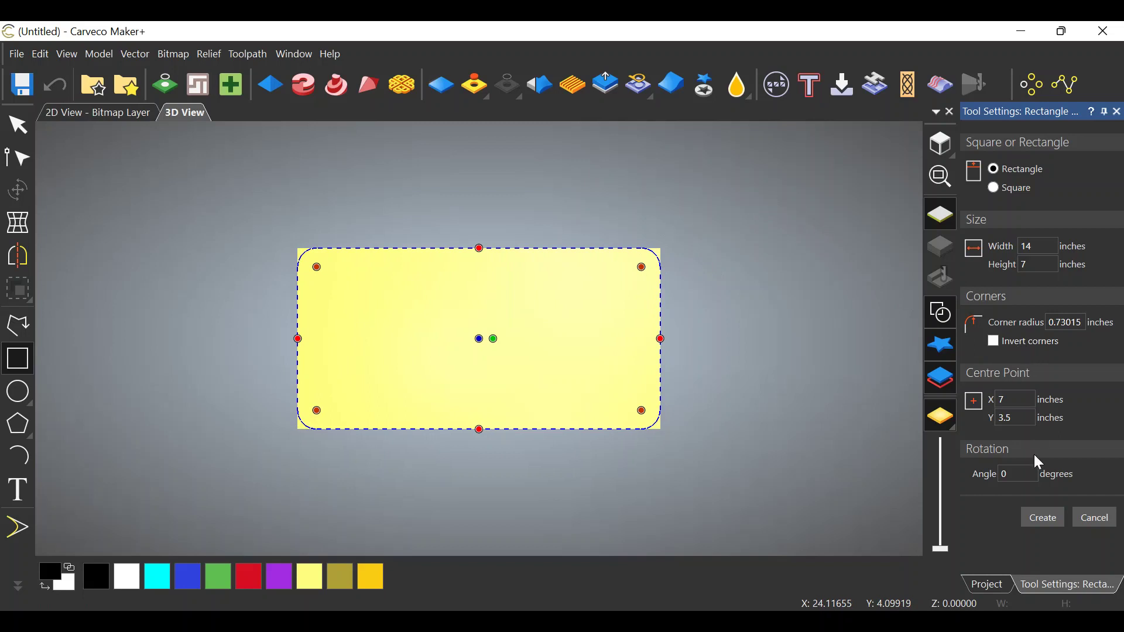
pyautogui.click(1045, 519)
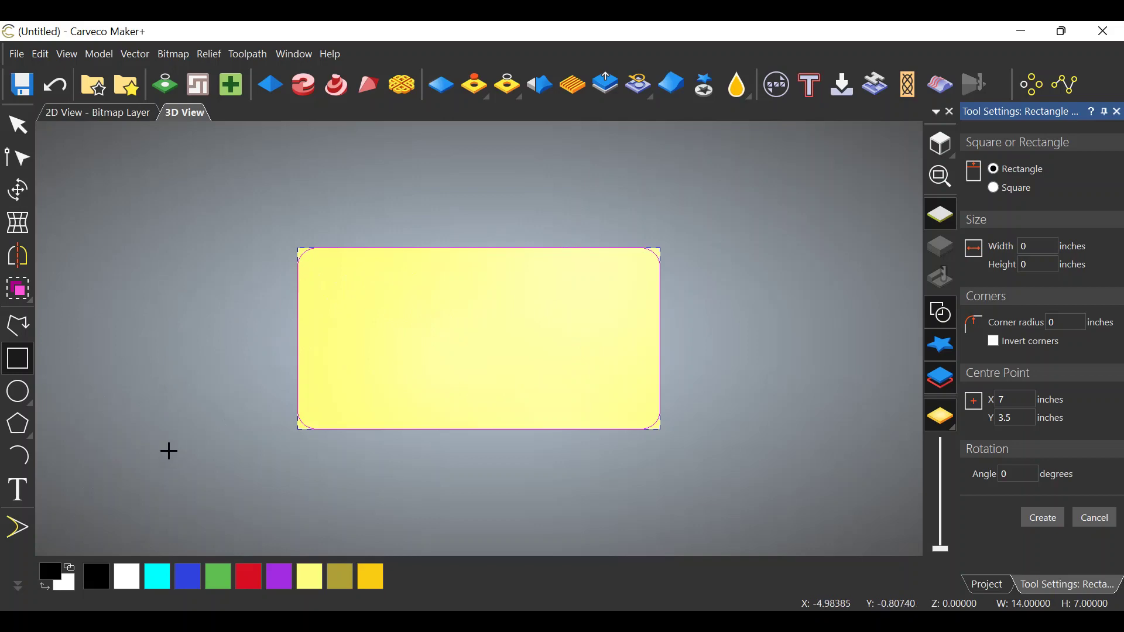
# Step: Offset the rounded rectangle 0.25 inches inwards with sharp corners and delete the original outer outline
pyautogui.click(18, 586)
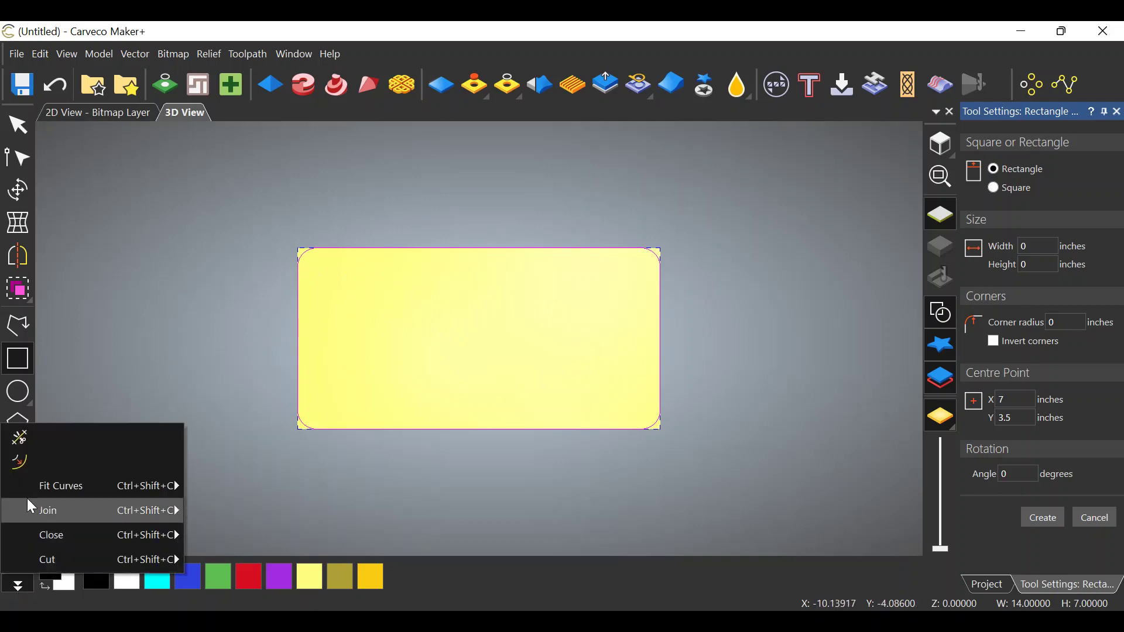
pyautogui.click(21, 464)
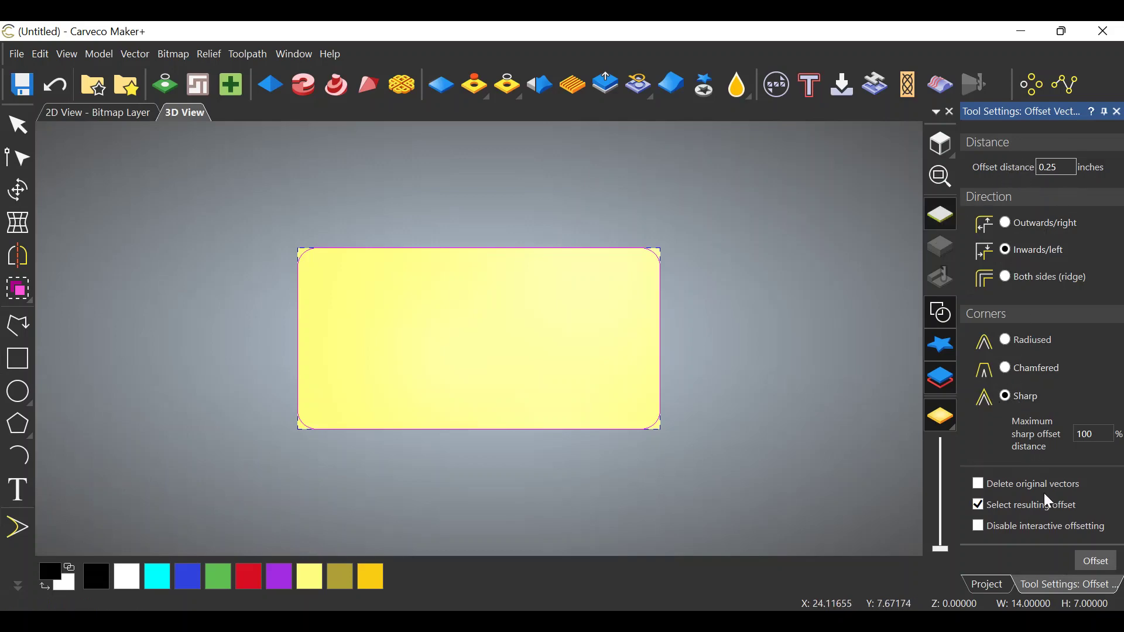
pyautogui.click(1091, 560)
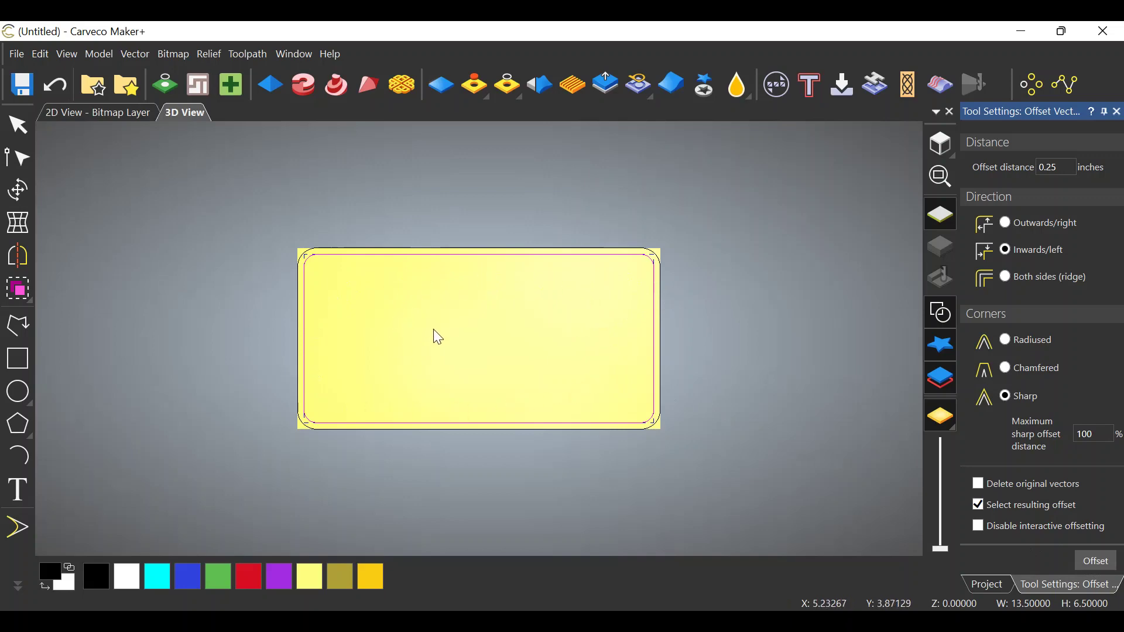
pyautogui.click(719, 320)
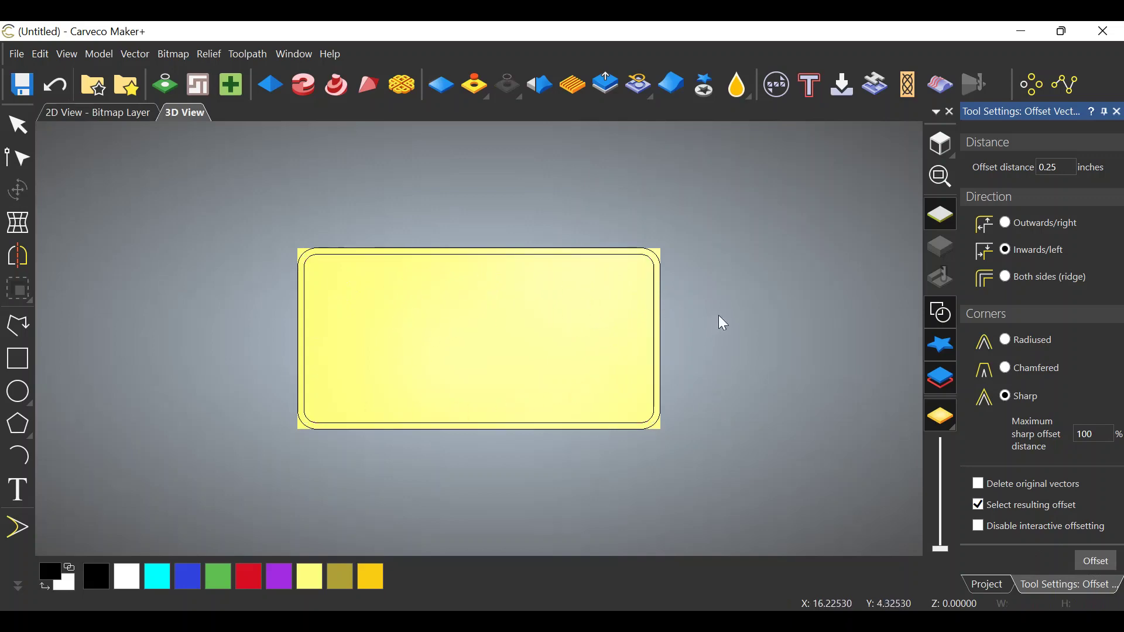
pyautogui.click(659, 260)
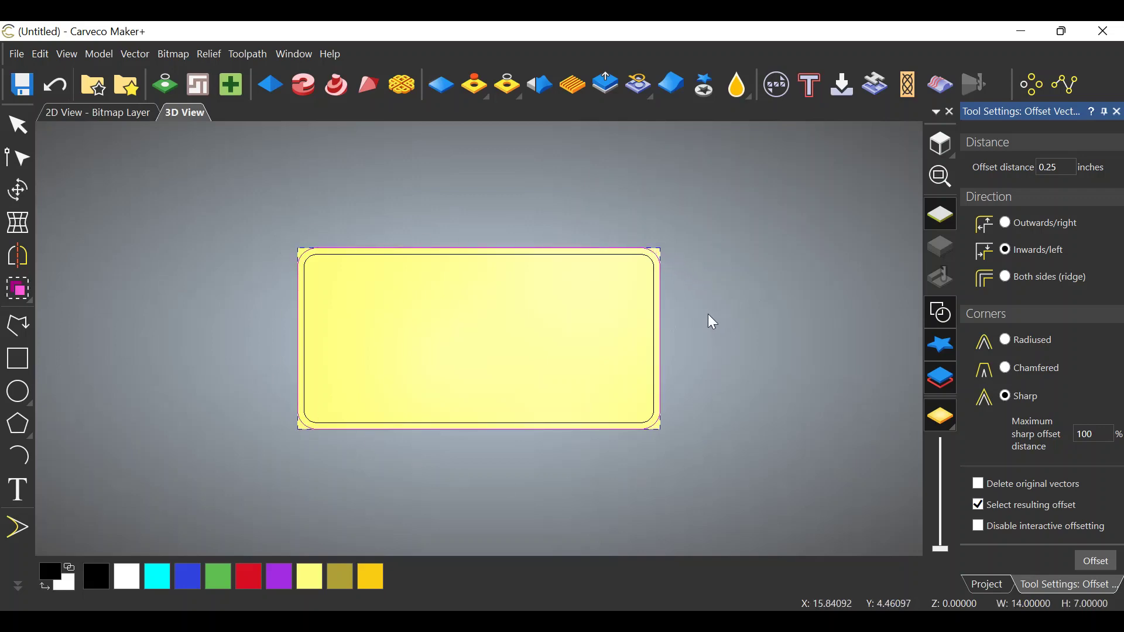
pyautogui.press('Delete')
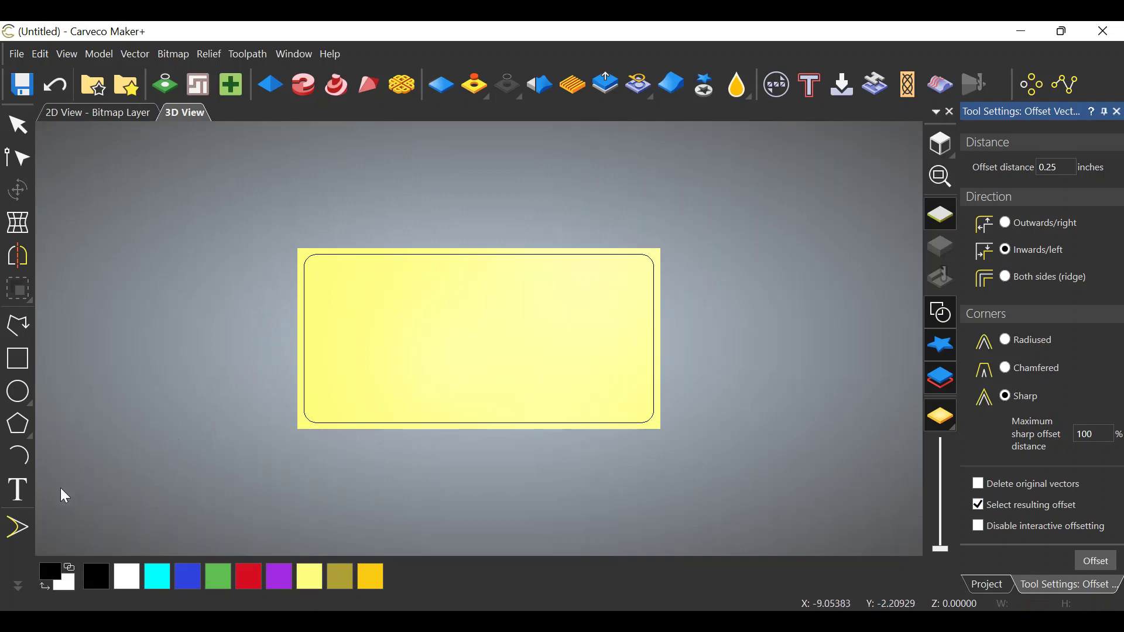
# Step: Start a 50-point Tahoma vector text near the centre of the board
pyautogui.click(18, 492)
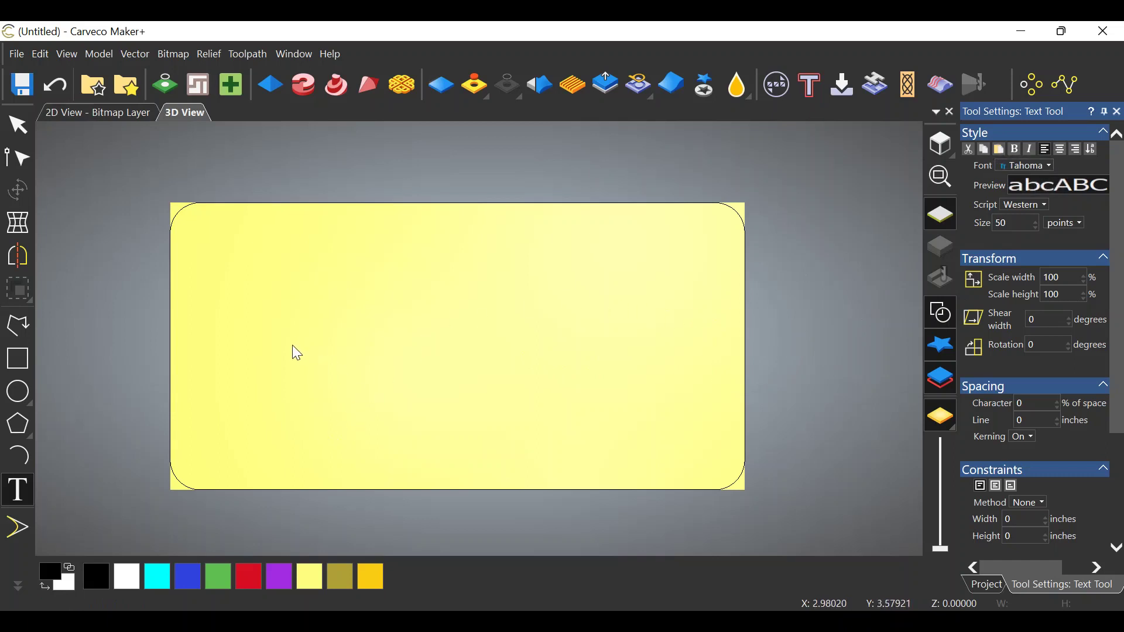
pyautogui.click(439, 348)
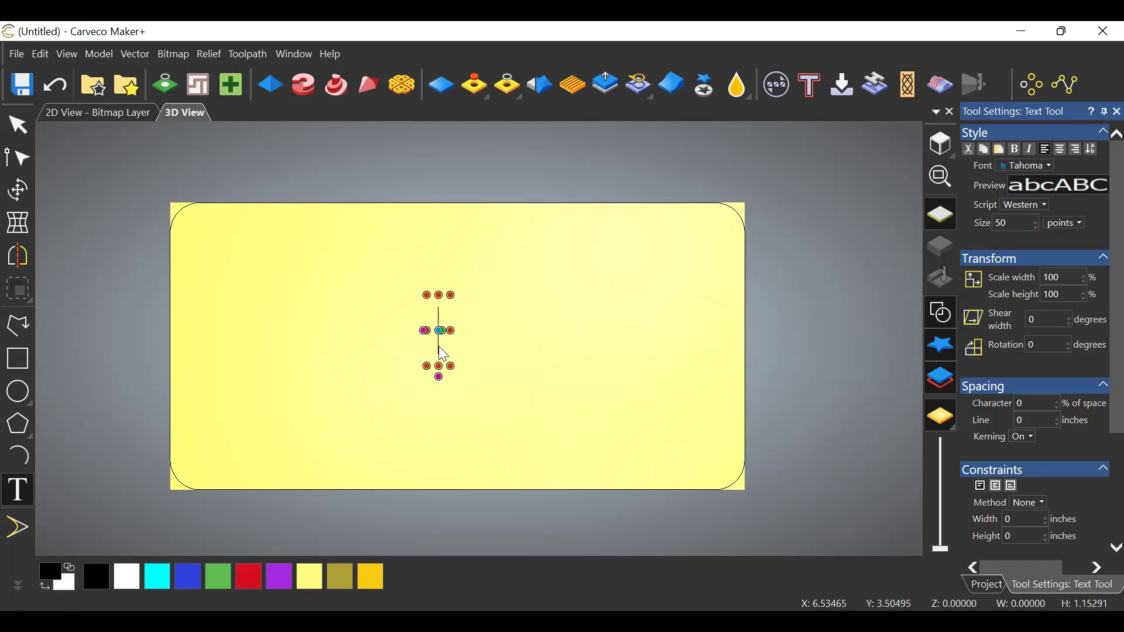
pyautogui.write('Smith')
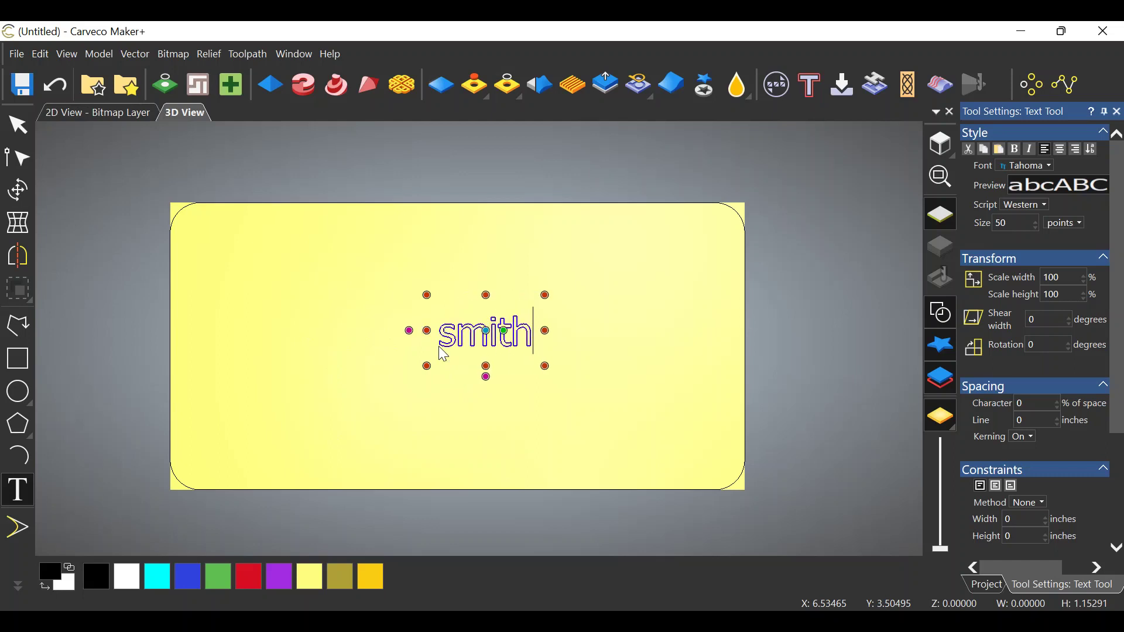
pyautogui.press('BackSpace')
pyautogui.press('BackSpace')
pyautogui.press('BackSpace')
pyautogui.press('BackSpace')
pyautogui.press('BackSpace')
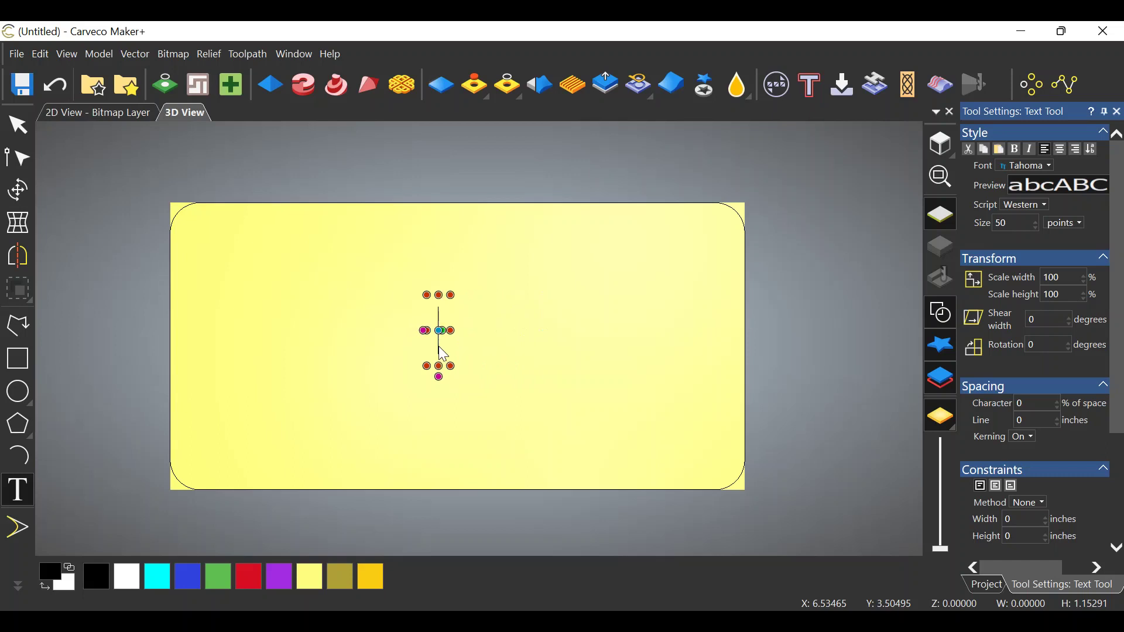
# Step: Enter the surname in capital letters and create it as vector text
pyautogui.write('SMITH')
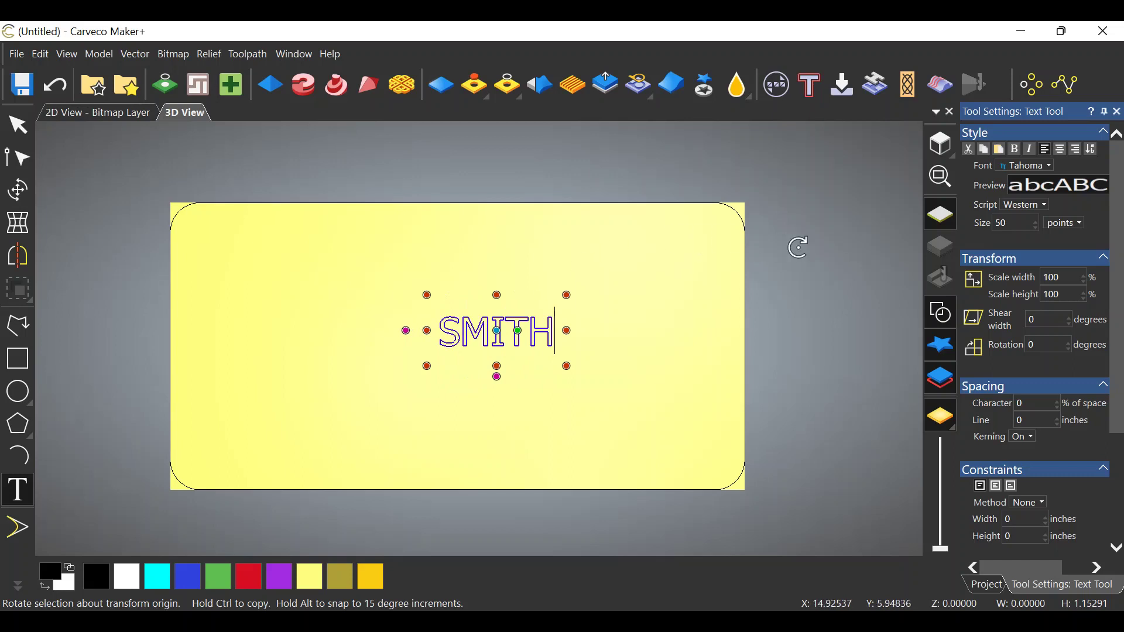
pyautogui.scroll(-4, 1015, 257)
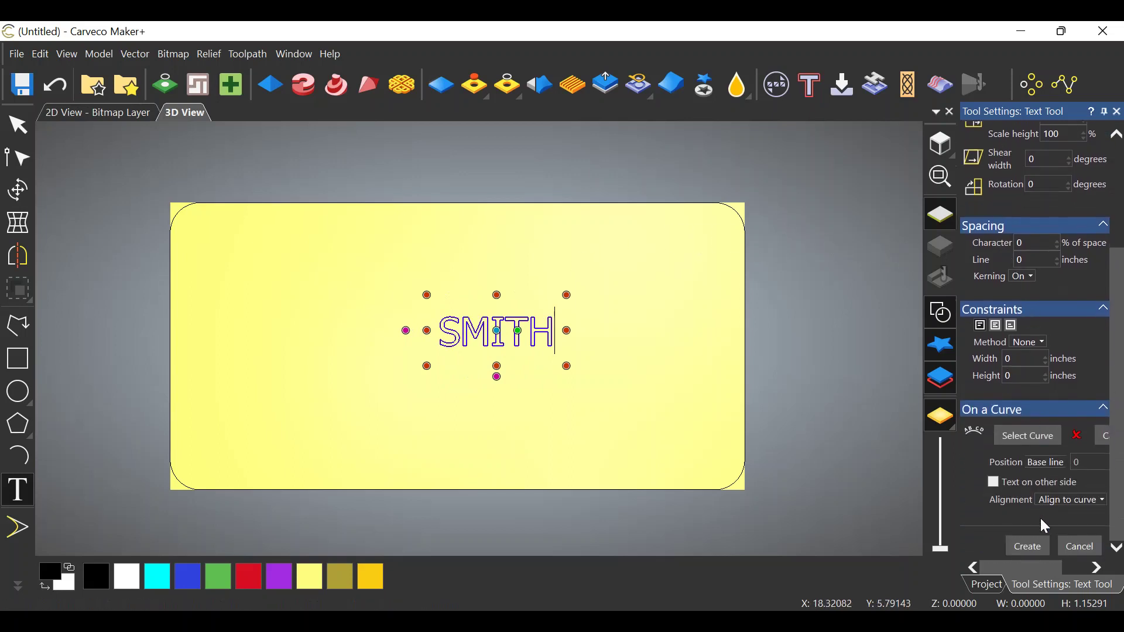
pyautogui.click(1029, 547)
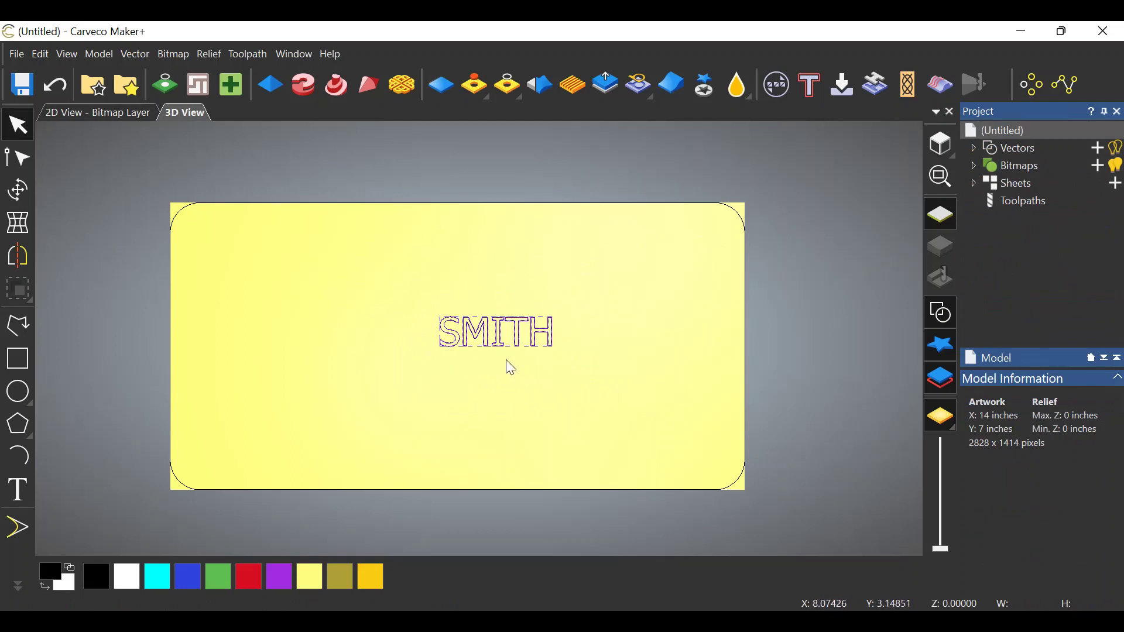
pyautogui.click(414, 391)
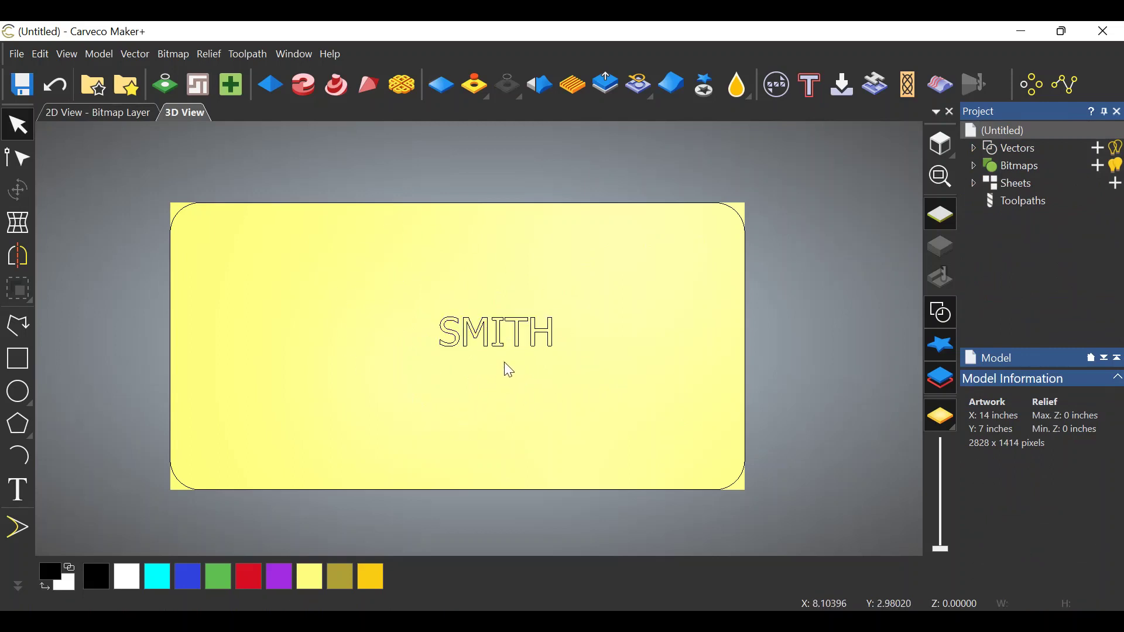
# Step: Stretch the surname text to about 13.24 inches wide and 4.53 inches high, centred on the board
pyautogui.click(499, 339)
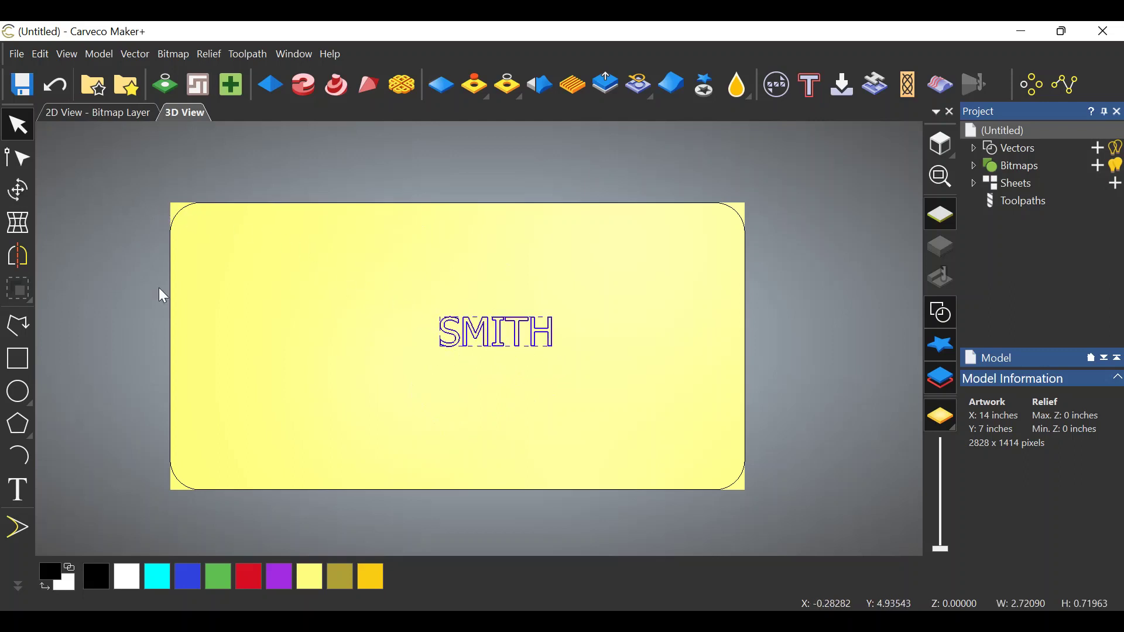
pyautogui.click(21, 191)
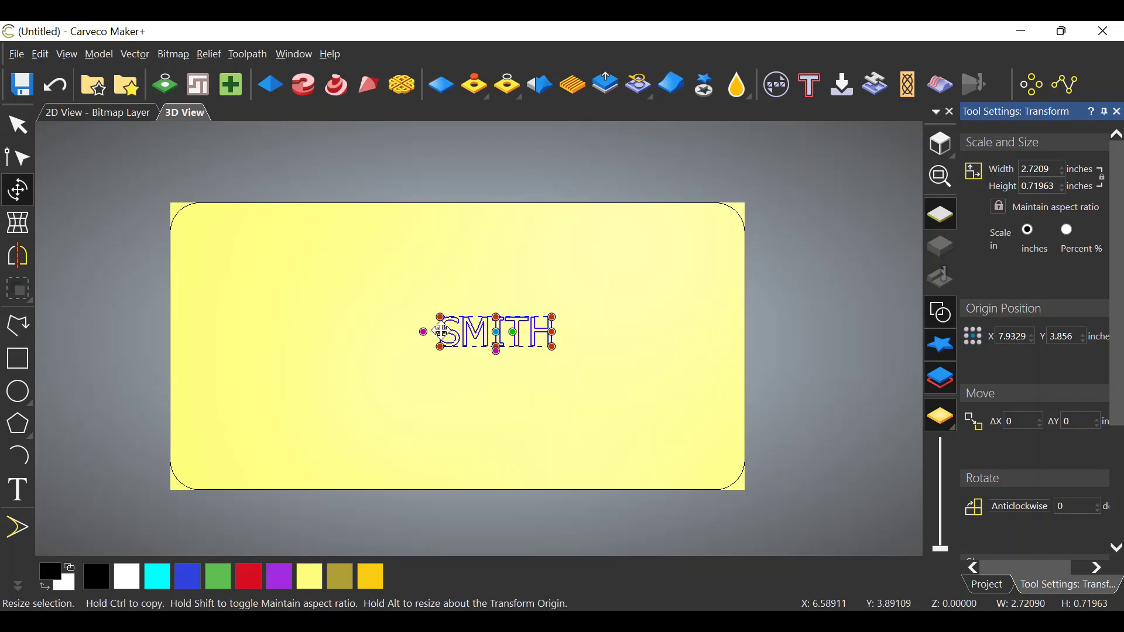
pyautogui.keyDown('alt'); pyautogui.moveTo(442, 332); pyautogui.dragTo(211, 333); pyautogui.keyUp('alt')
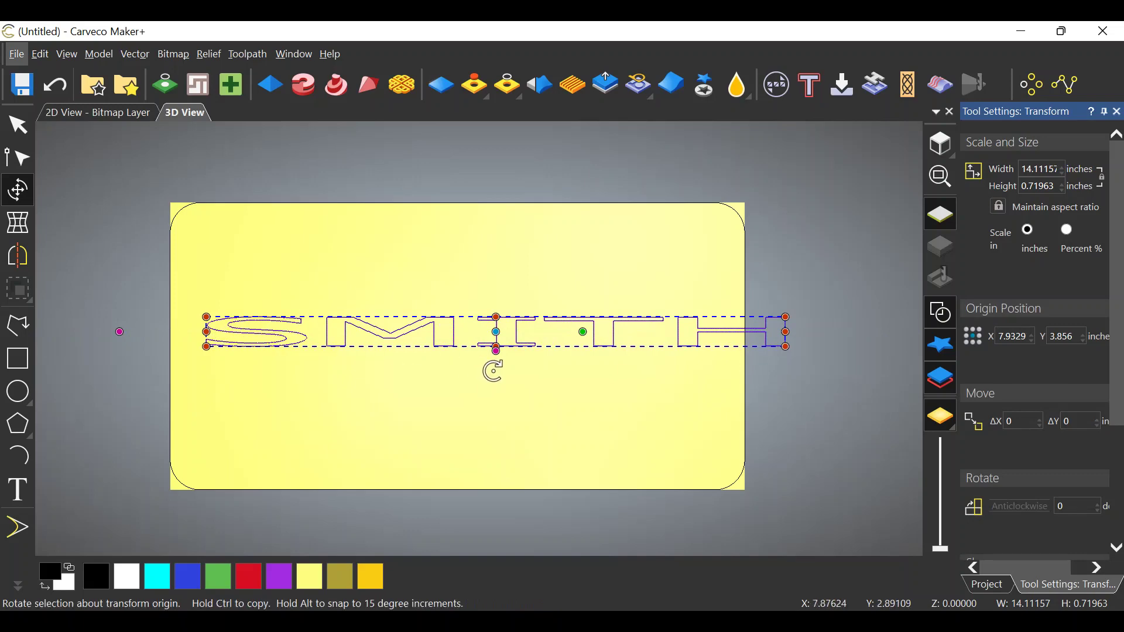
pyautogui.press('F9')
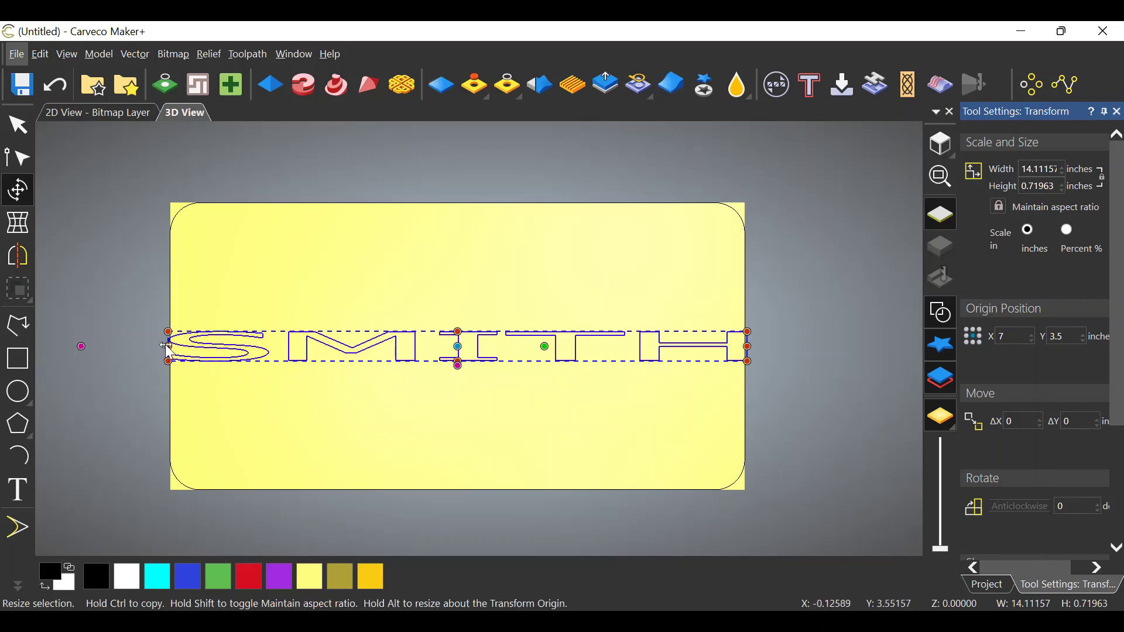
pyautogui.moveTo(168, 349); pyautogui.dragTo(185, 346)
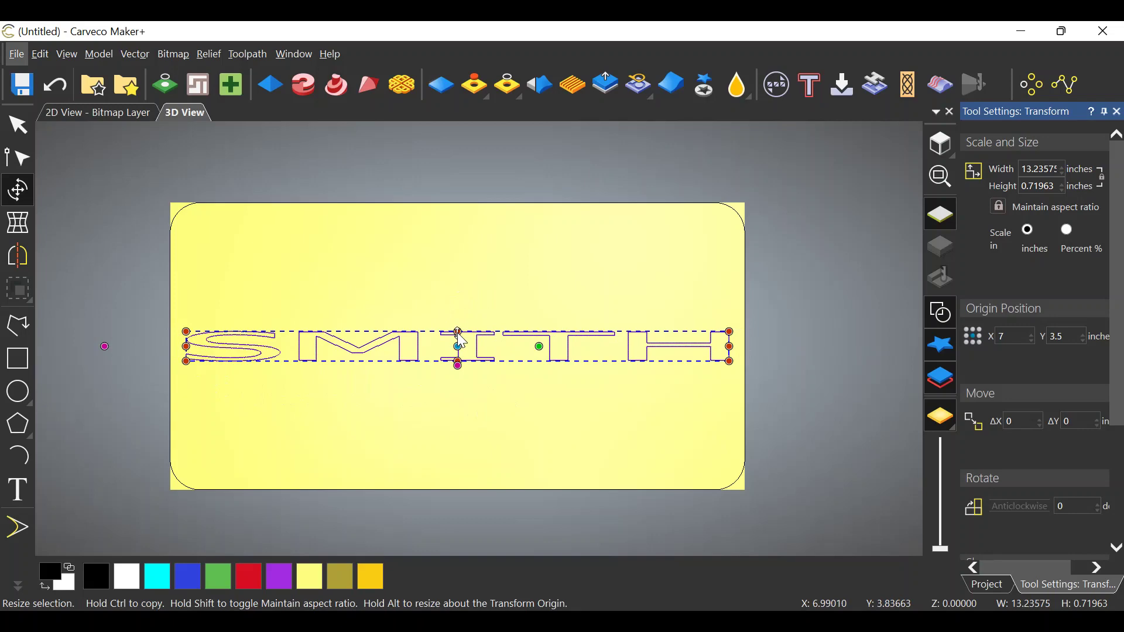
pyautogui.moveTo(459, 335); pyautogui.dragTo(460, 258)
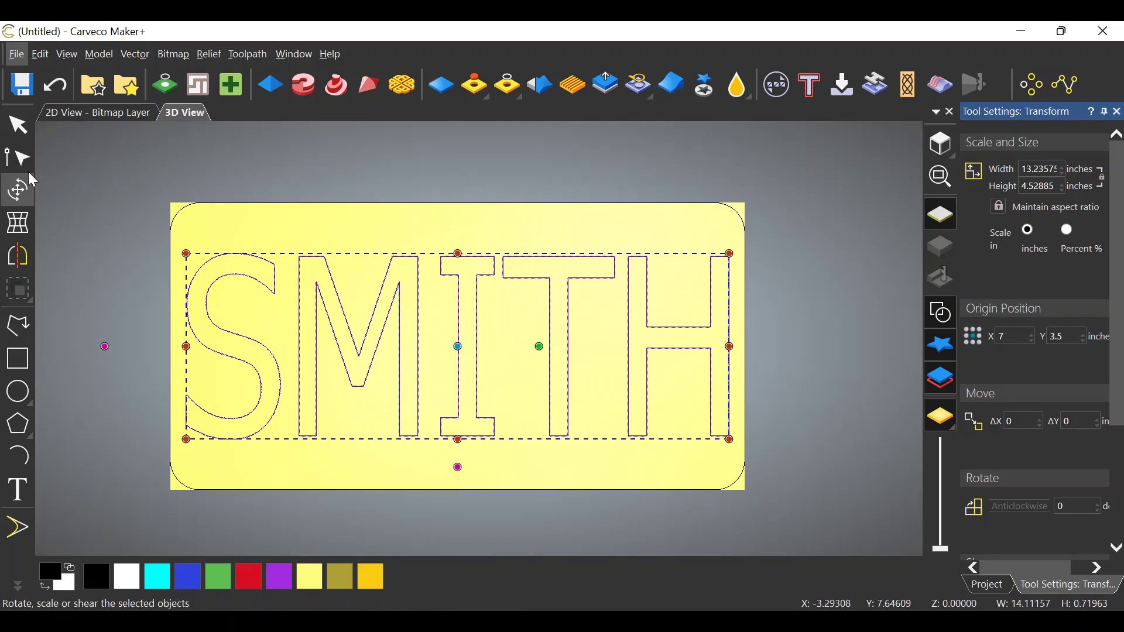
pyautogui.click(29, 136)
pyautogui.click(131, 193)
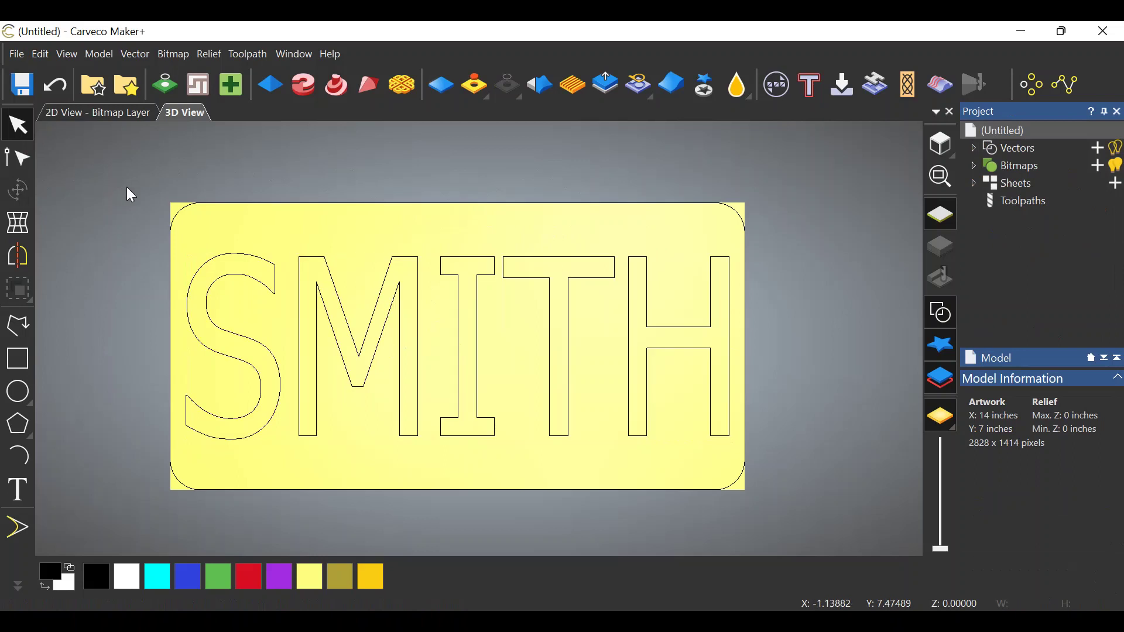
pyautogui.click(570, 321)
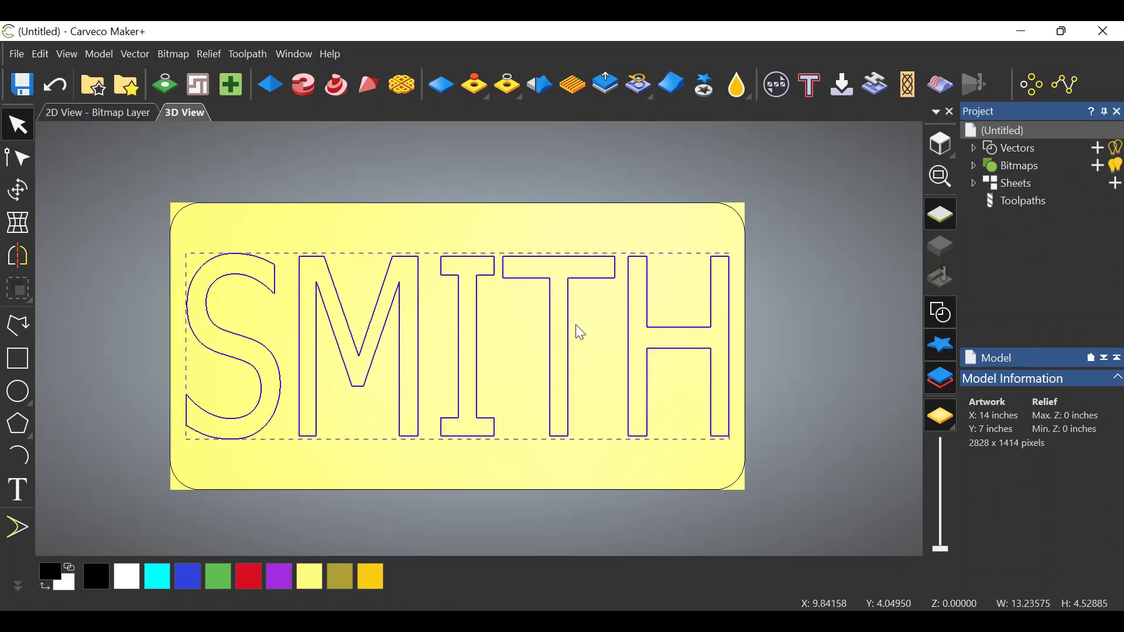
pyautogui.click(390, 172)
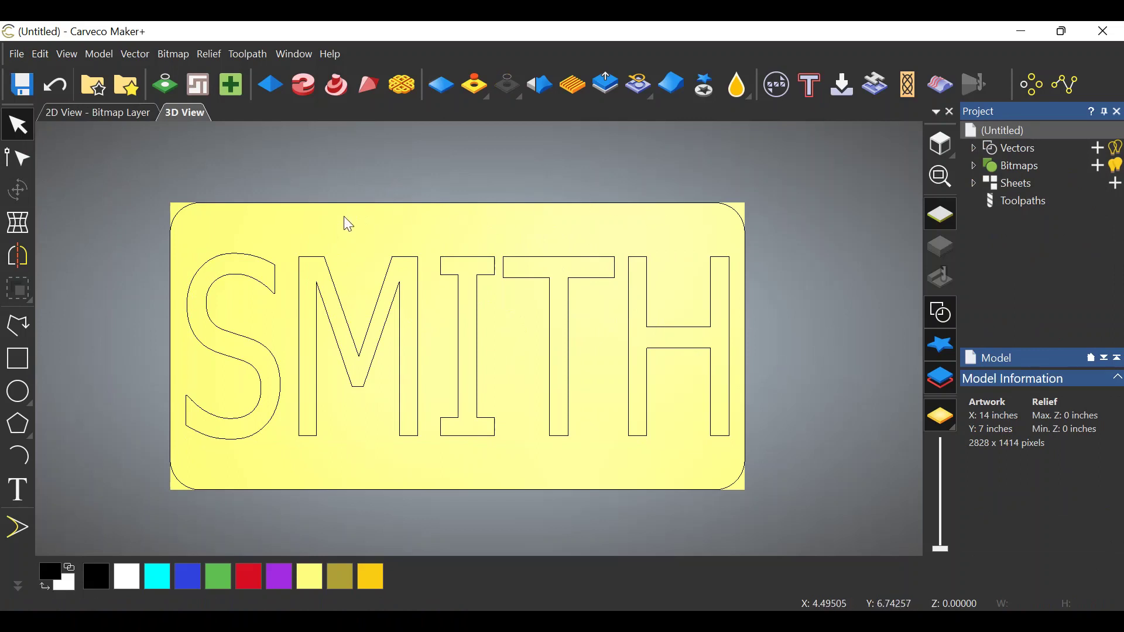
# Step: Start a 50-point vector text near the upper edge of the board in the Cookie font
pyautogui.click(18, 487)
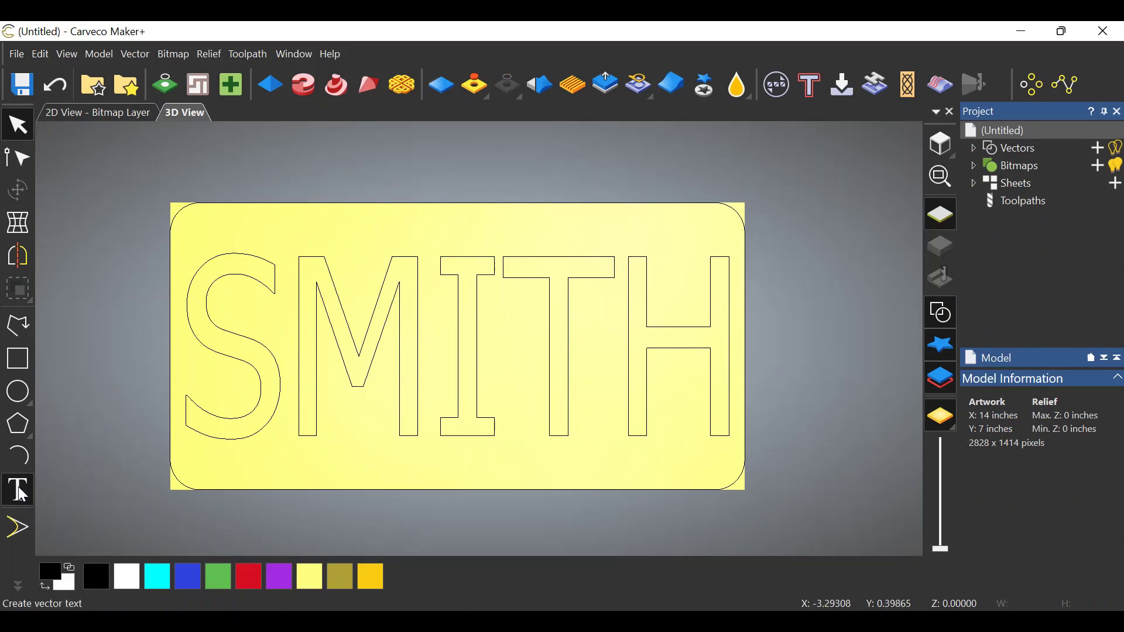
pyautogui.click(445, 214)
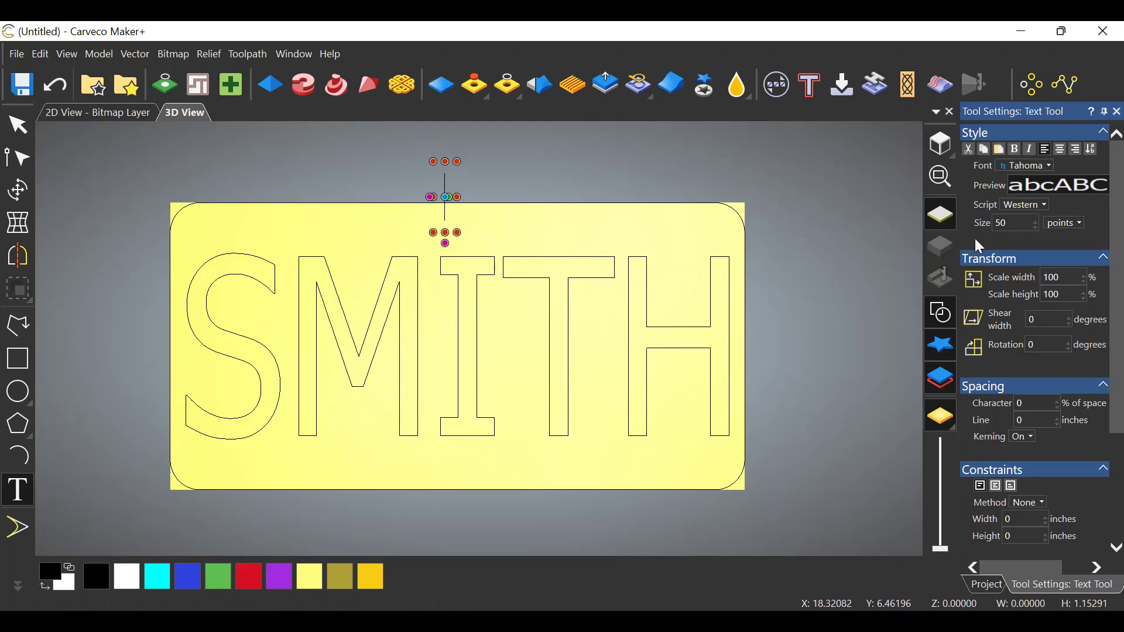
pyautogui.click(1051, 167)
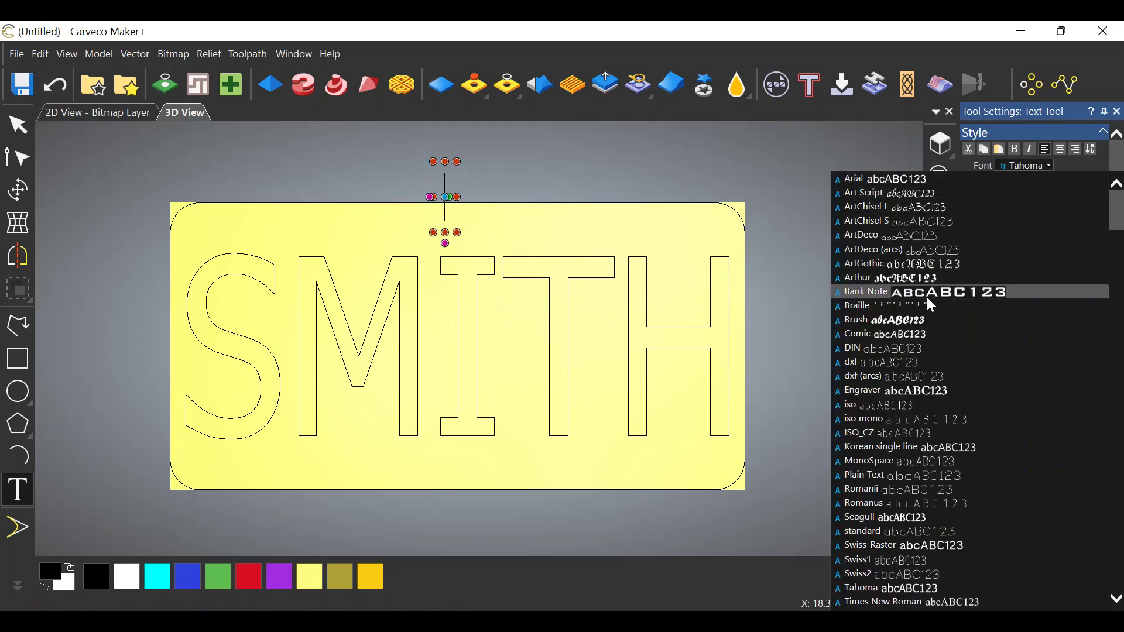
pyautogui.scroll(-6, 892, 257)
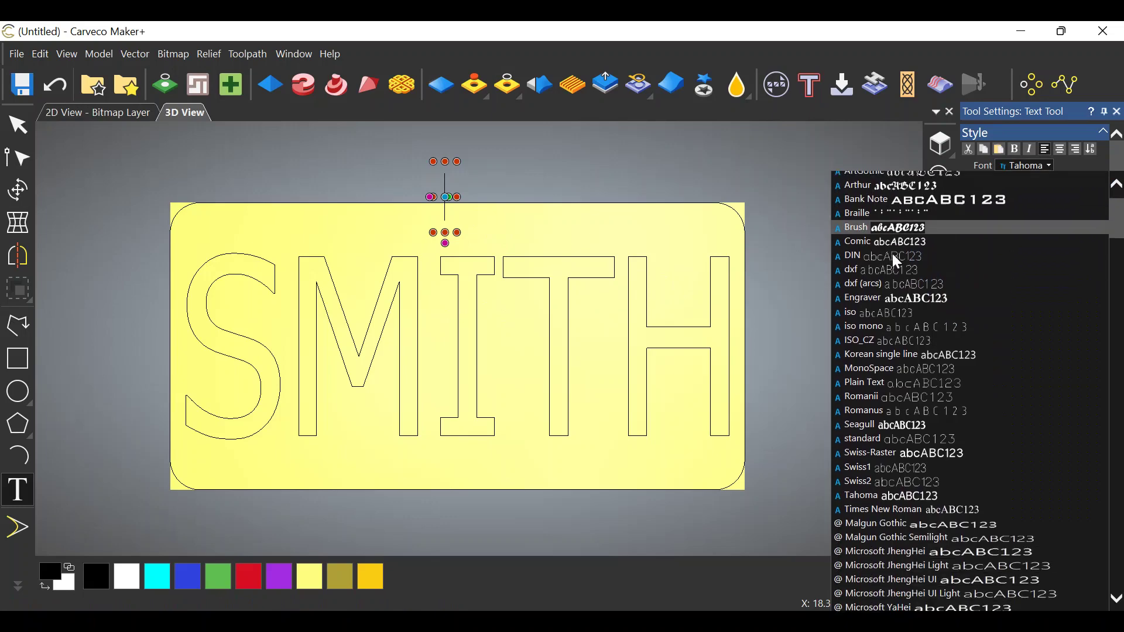
pyautogui.scroll(-20, 888, 275)
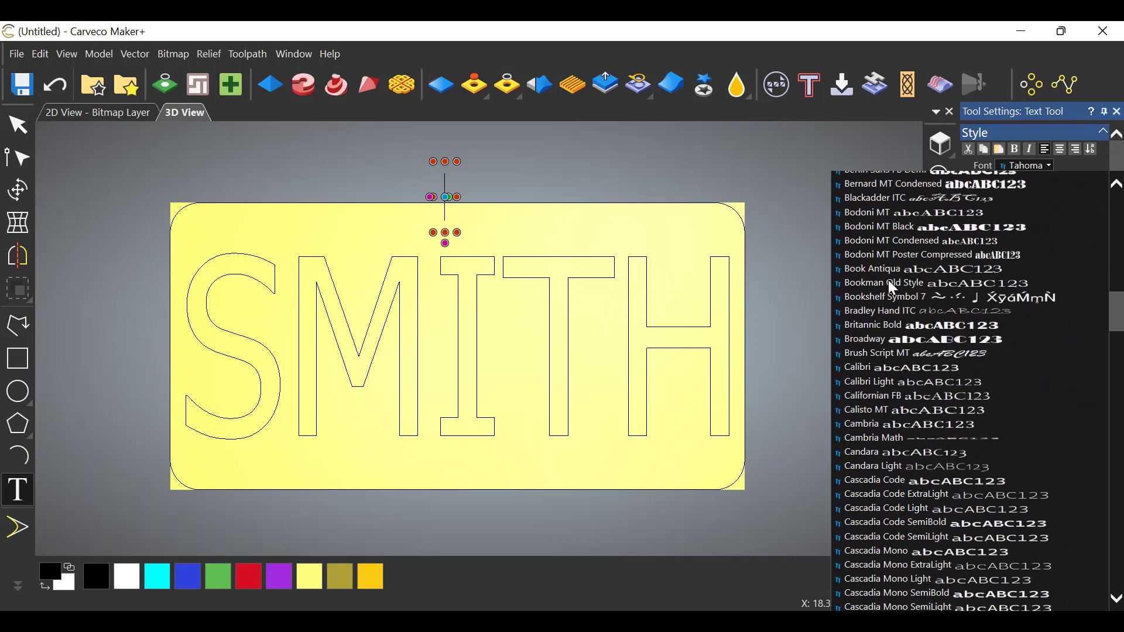
pyautogui.scroll(-3, 894, 289)
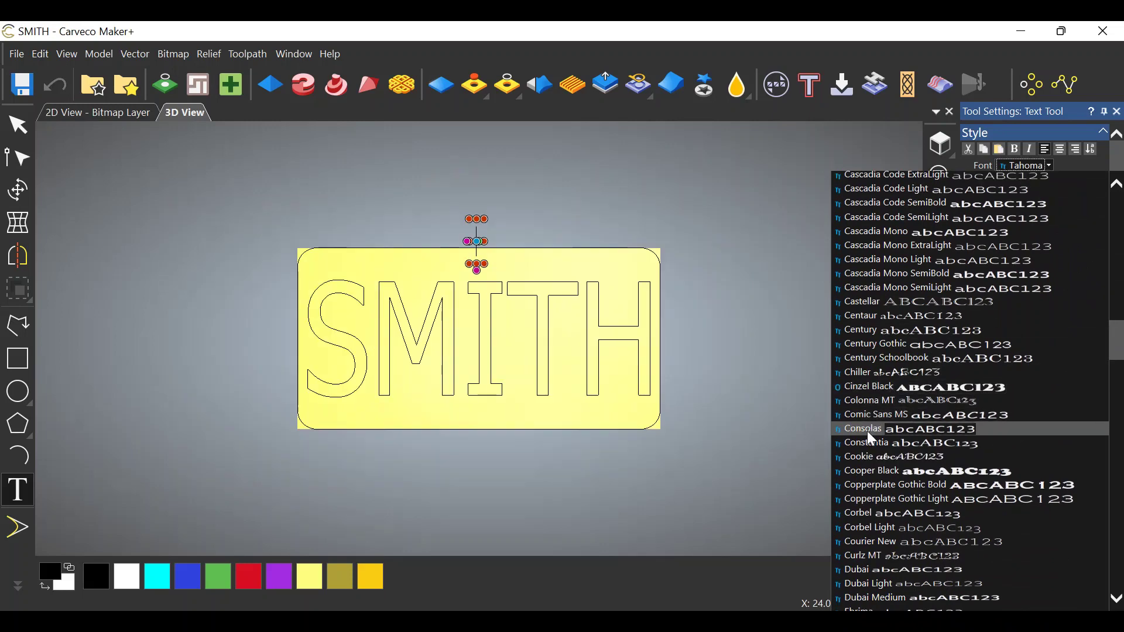
pyautogui.click(865, 456)
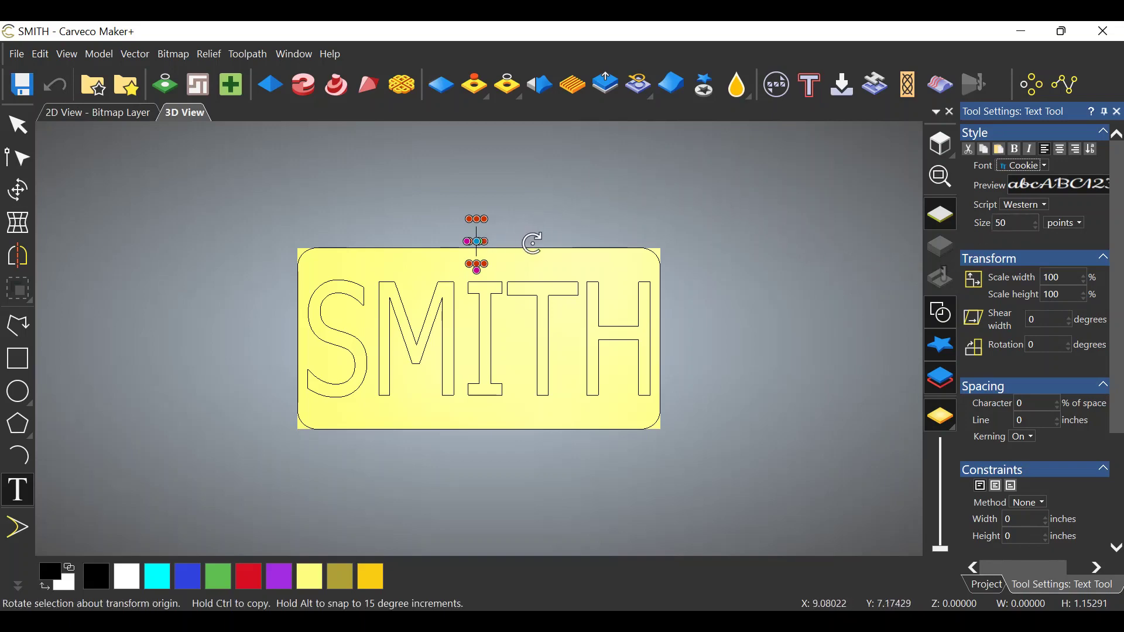
# Step: Enter the first name with an initial capital and create it as vector text
pyautogui.write('John')
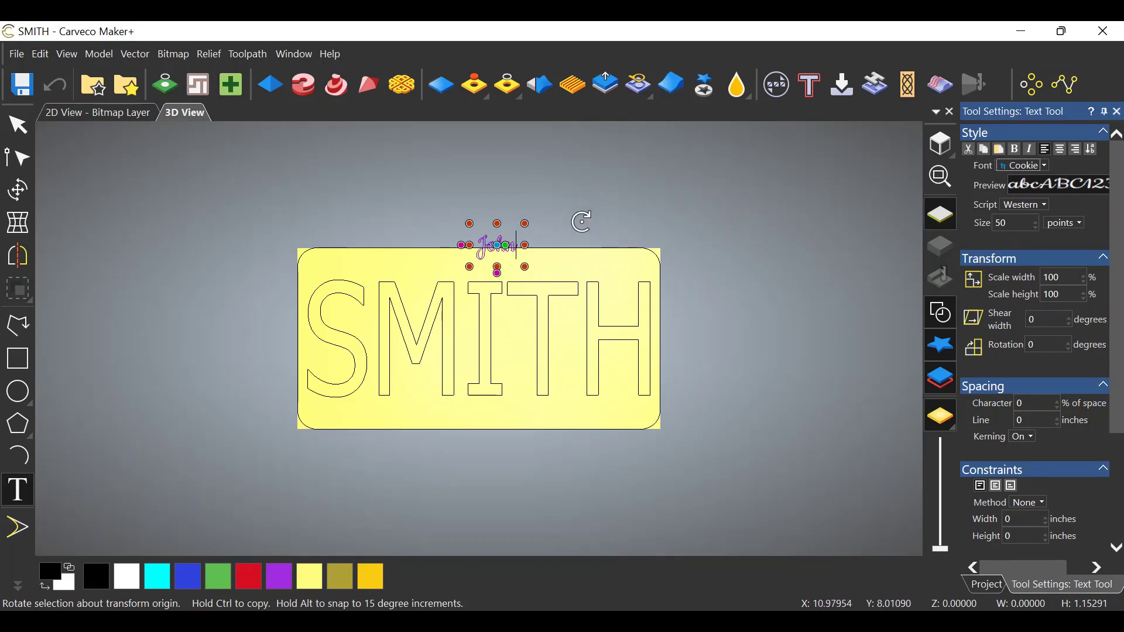
pyautogui.scroll(-3, 1018, 324)
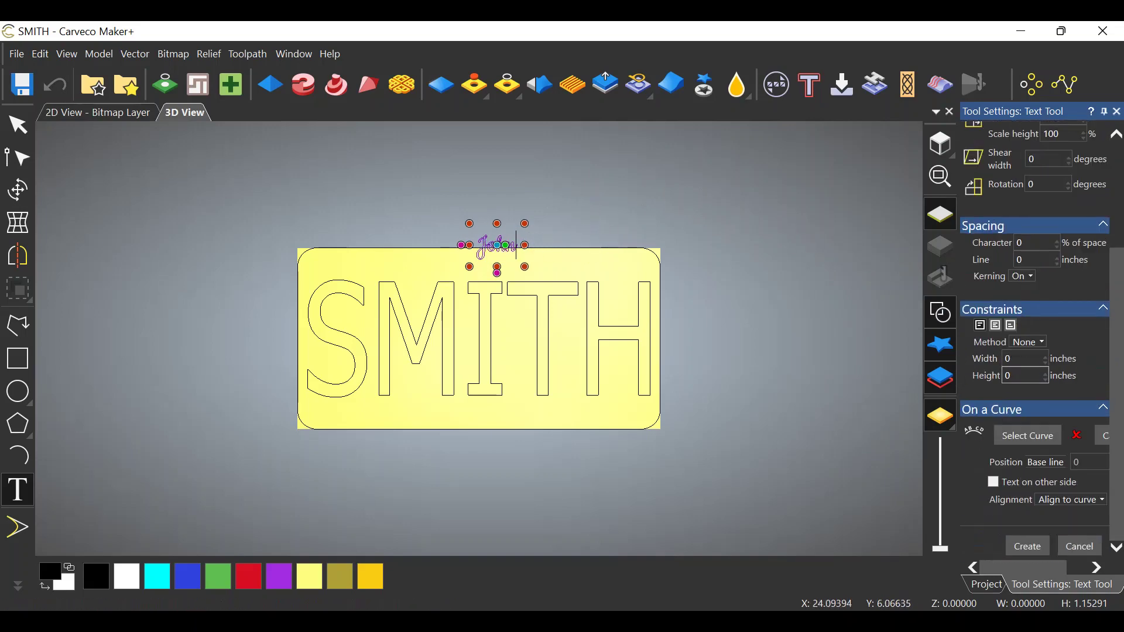
pyautogui.click(1032, 547)
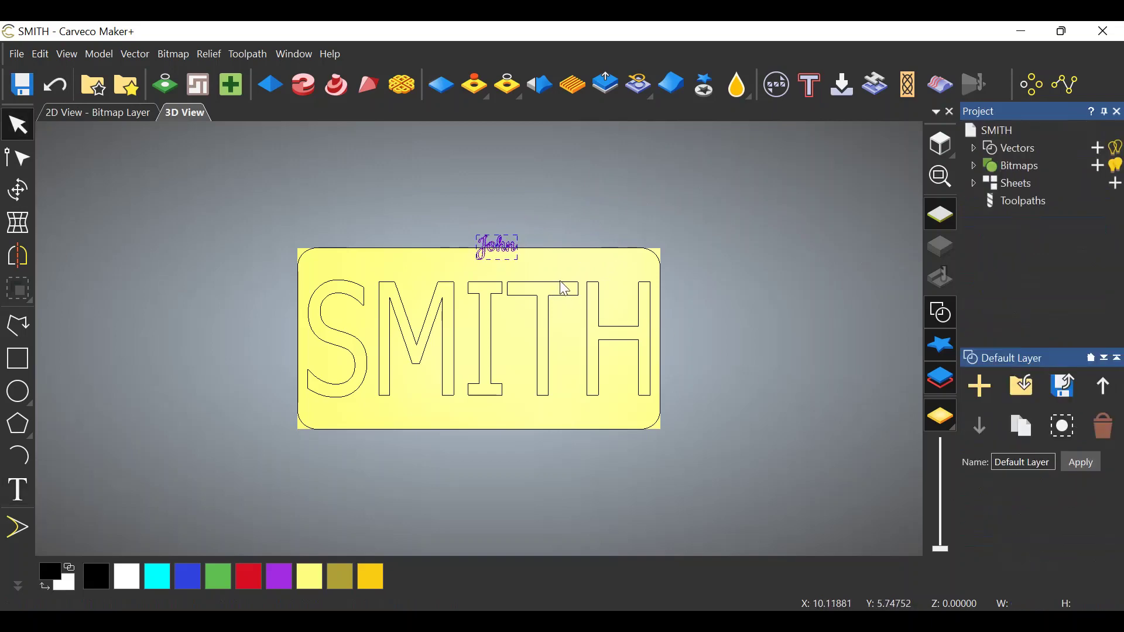
# Step: Centre the first-name text in the model and stretch it symmetrically to about 8.98 inches wide and 3.81 inches high
pyautogui.press('F9')
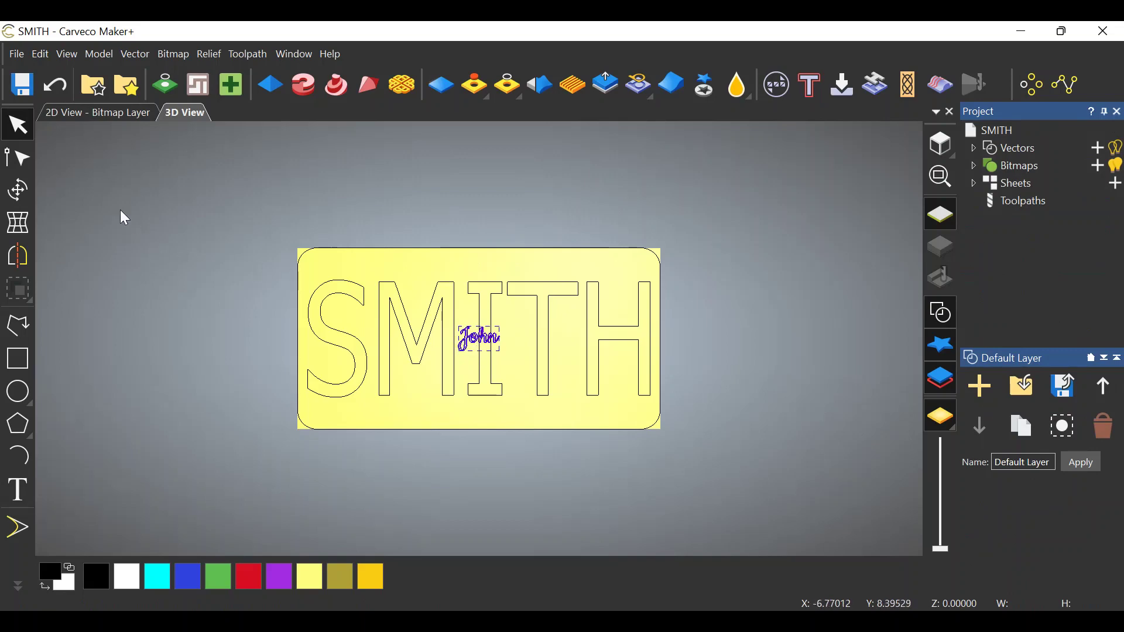
pyautogui.click(18, 190)
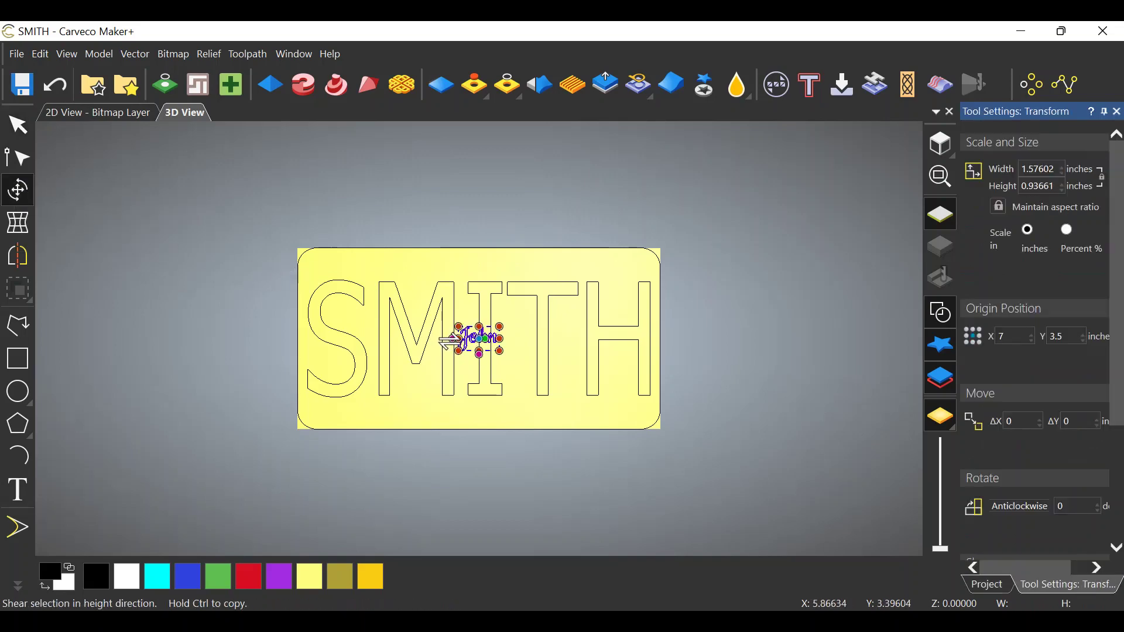
pyautogui.keyDown('alt'); pyautogui.moveTo(458, 338); pyautogui.dragTo(372, 341); pyautogui.keyUp('alt')
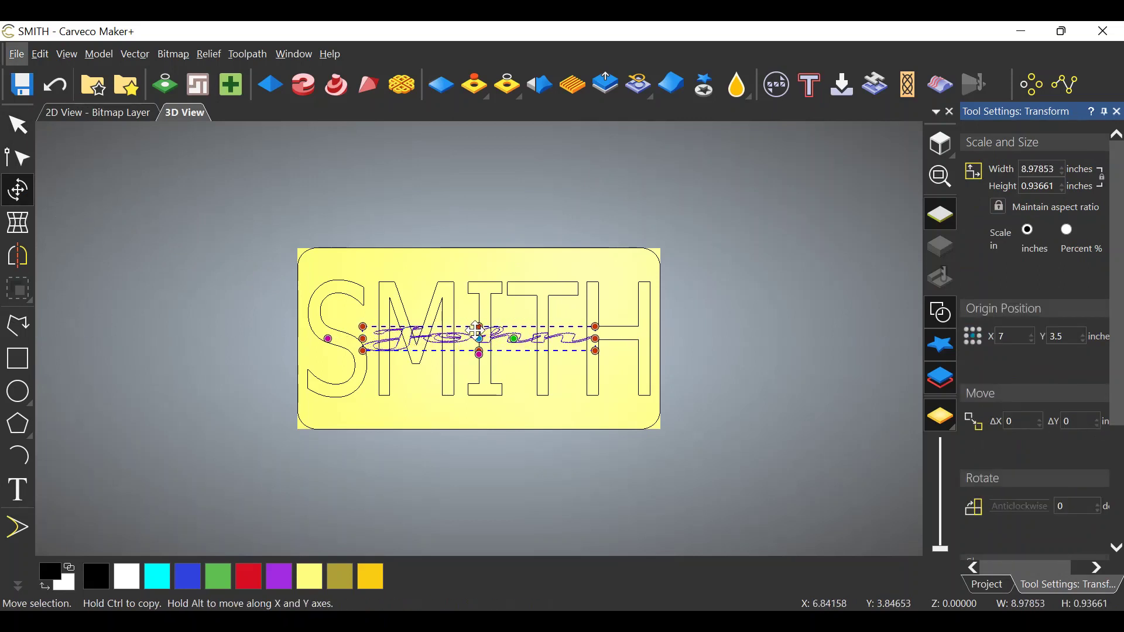
pyautogui.keyDown('alt'); pyautogui.moveTo(480, 327); pyautogui.dragTo(491, 297); pyautogui.keyUp('alt')
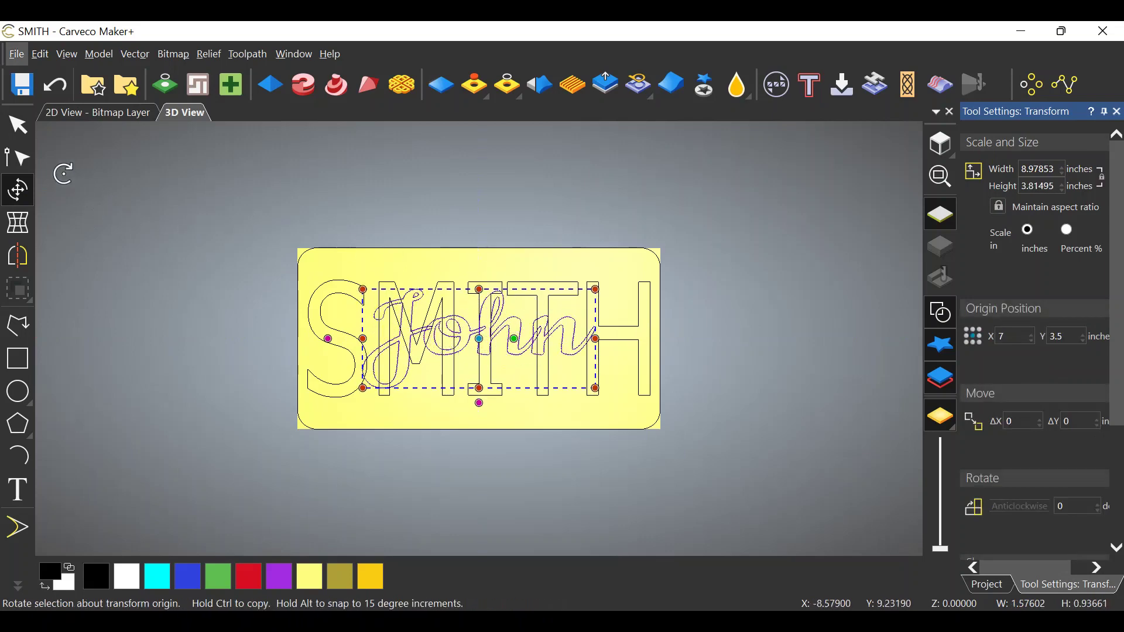
pyautogui.click(20, 134)
pyautogui.click(198, 225)
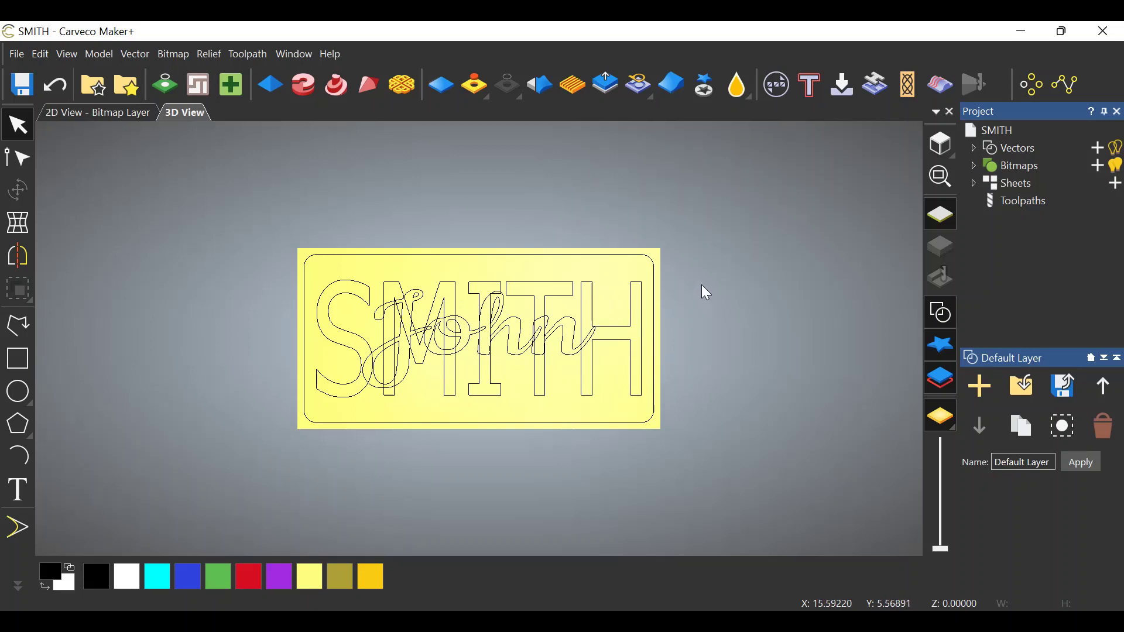
# Step: Copy the script first-name text and paste the duplicate in place
pyautogui.click(533, 357)
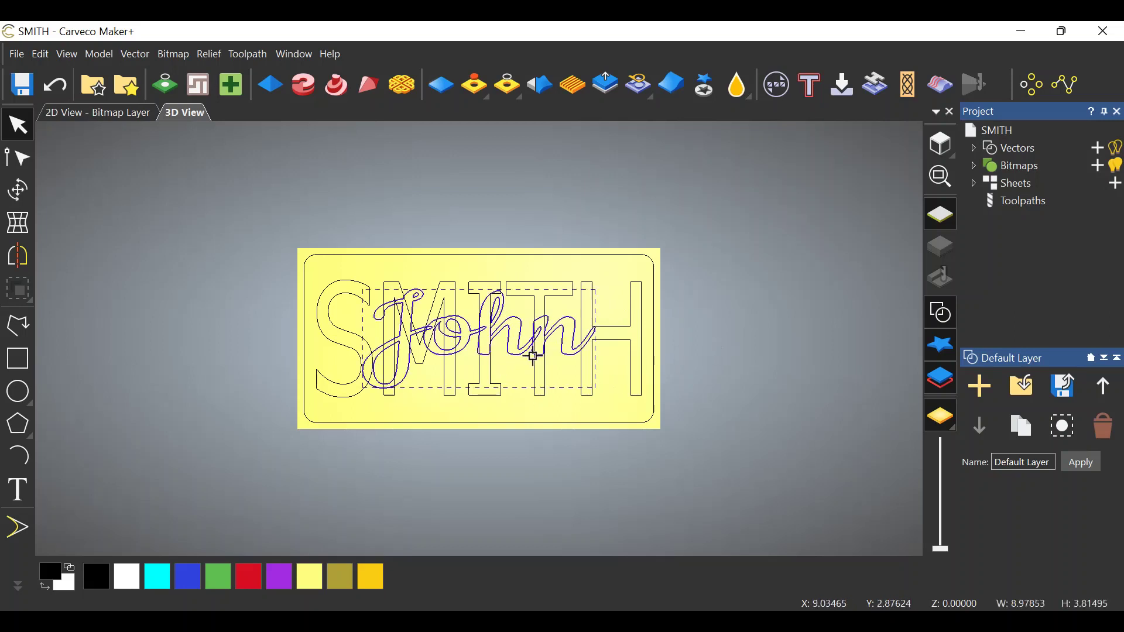
pyautogui.rightClick(512, 322)
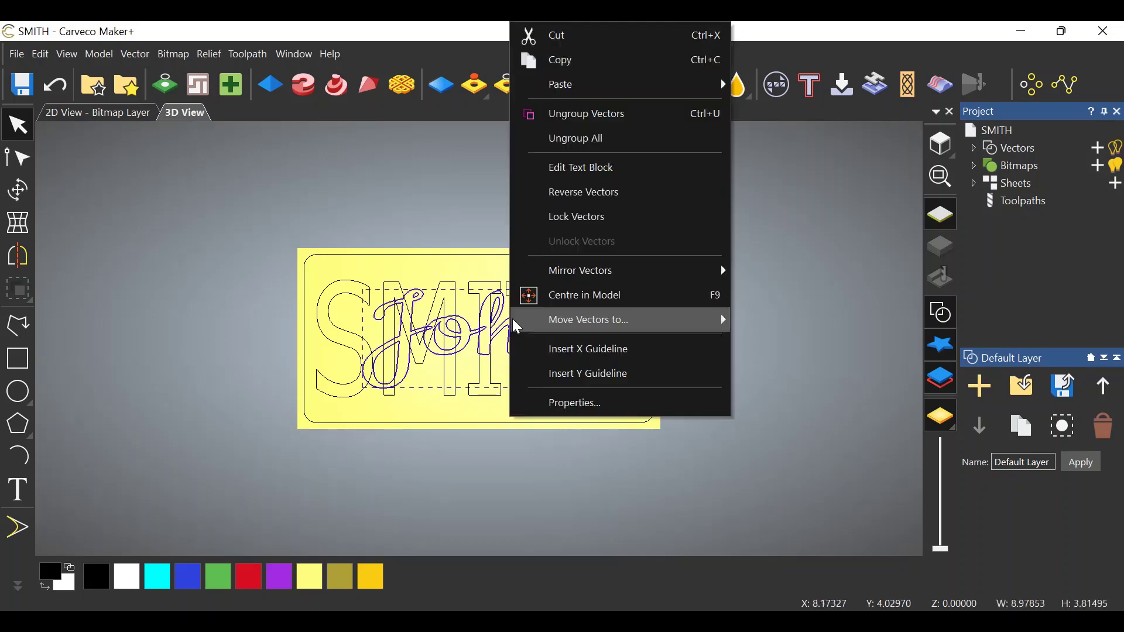
pyautogui.click(580, 66)
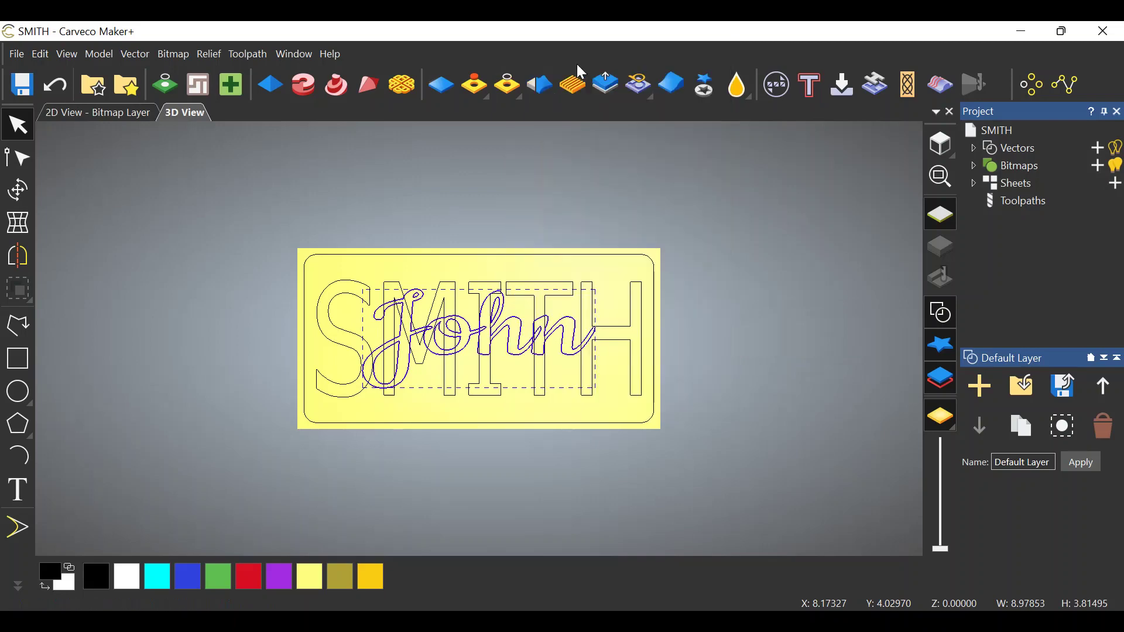
pyautogui.rightClick(522, 331)
pyautogui.moveTo(583, 93)
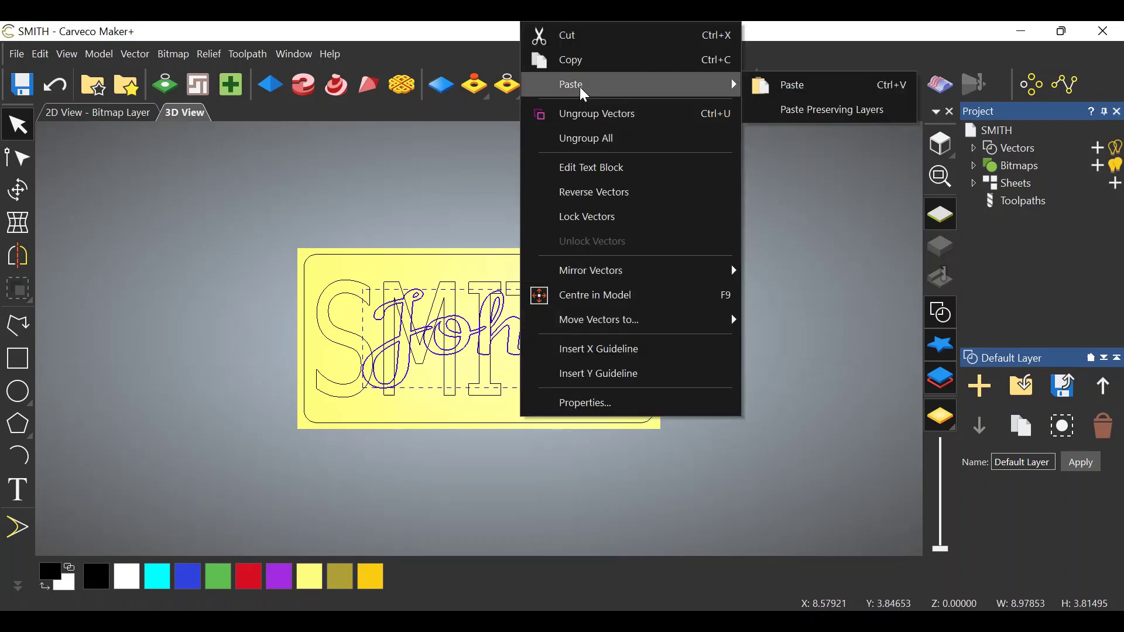
pyautogui.click(761, 89)
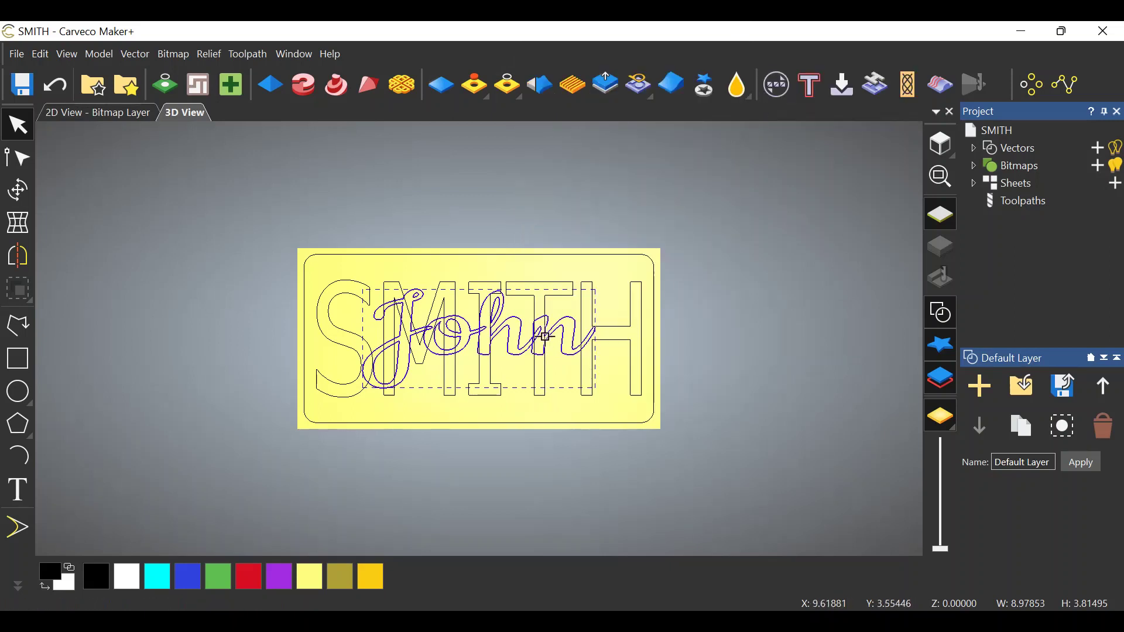
# Step: Move the pasted first-name text to a new vector layer
pyautogui.rightClick(519, 332)
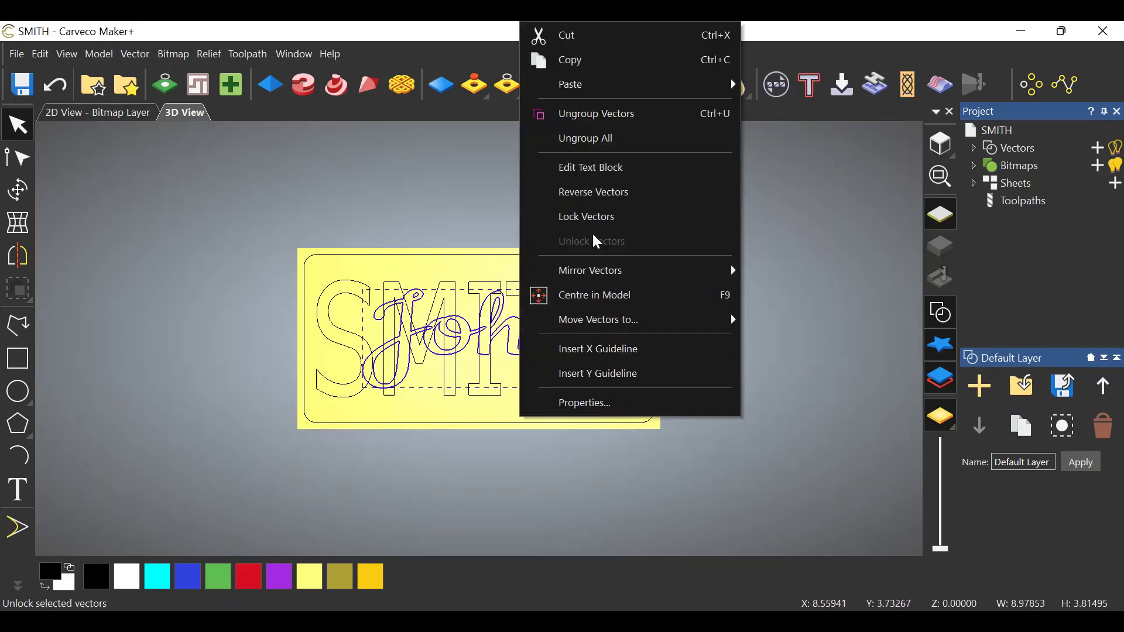
pyautogui.moveTo(560, 322)
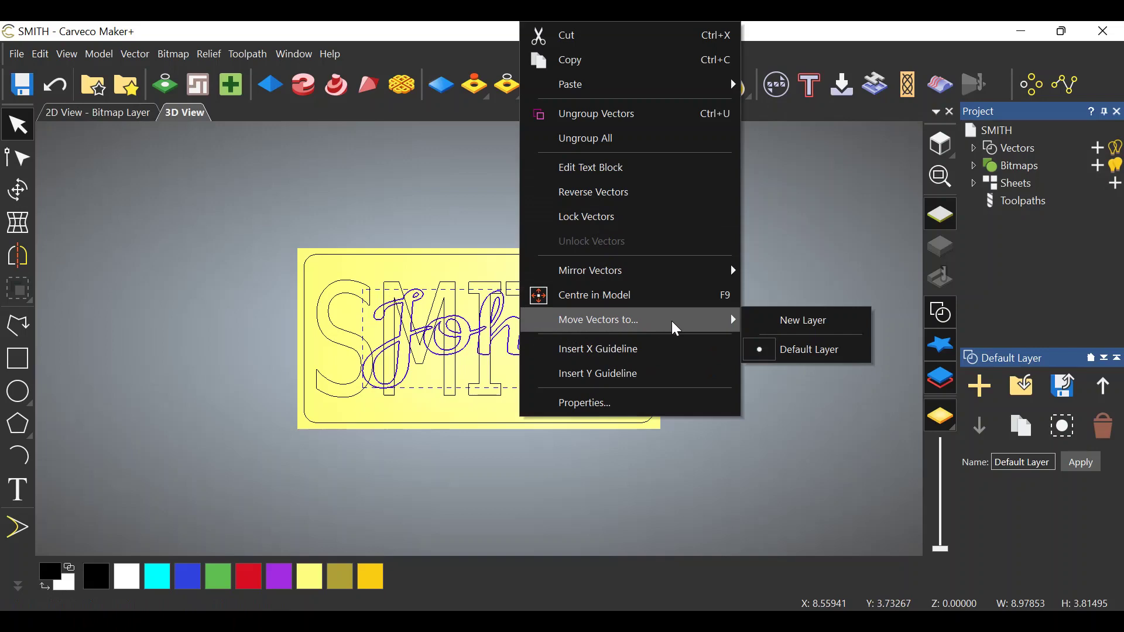
pyautogui.click(787, 320)
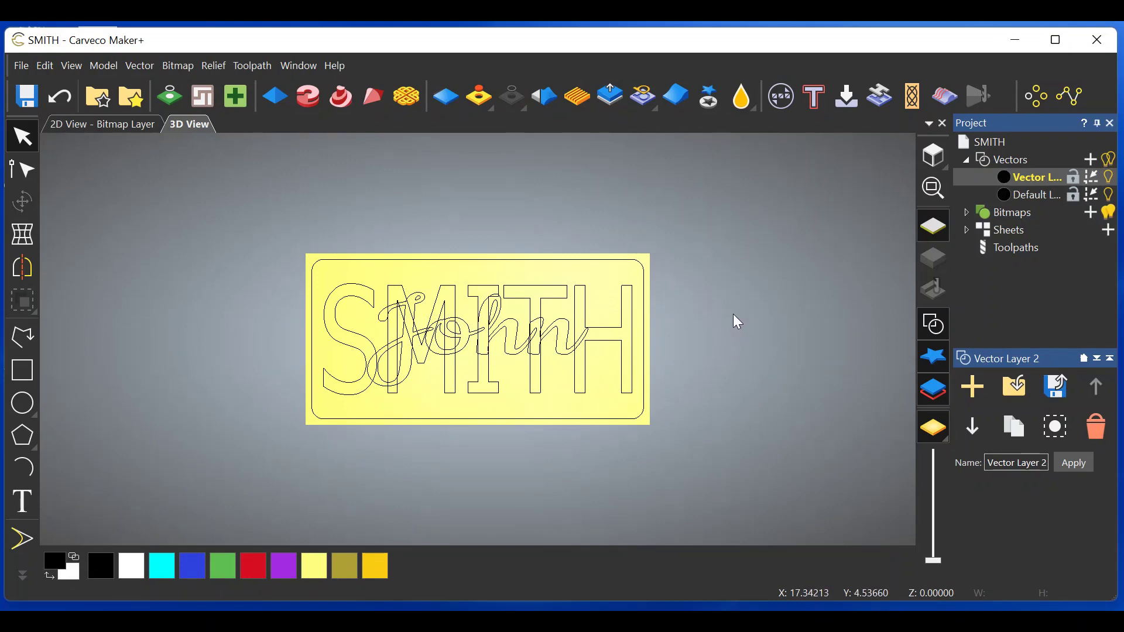
# Step: Rename the default vector layer as combined
pyautogui.click(559, 330)
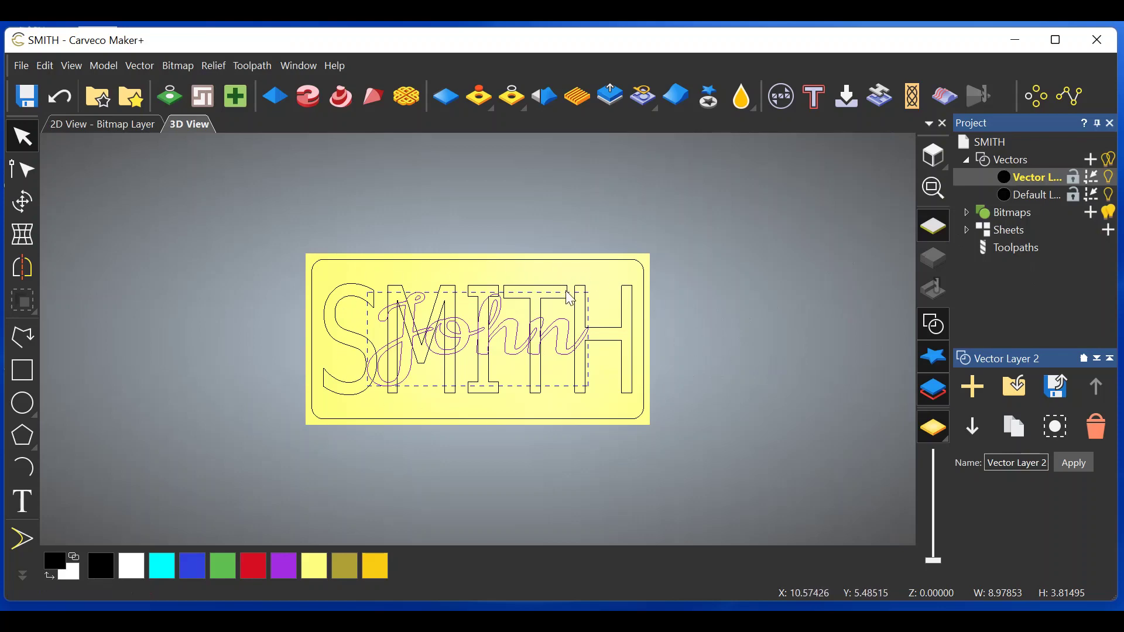
pyautogui.click(1033, 195)
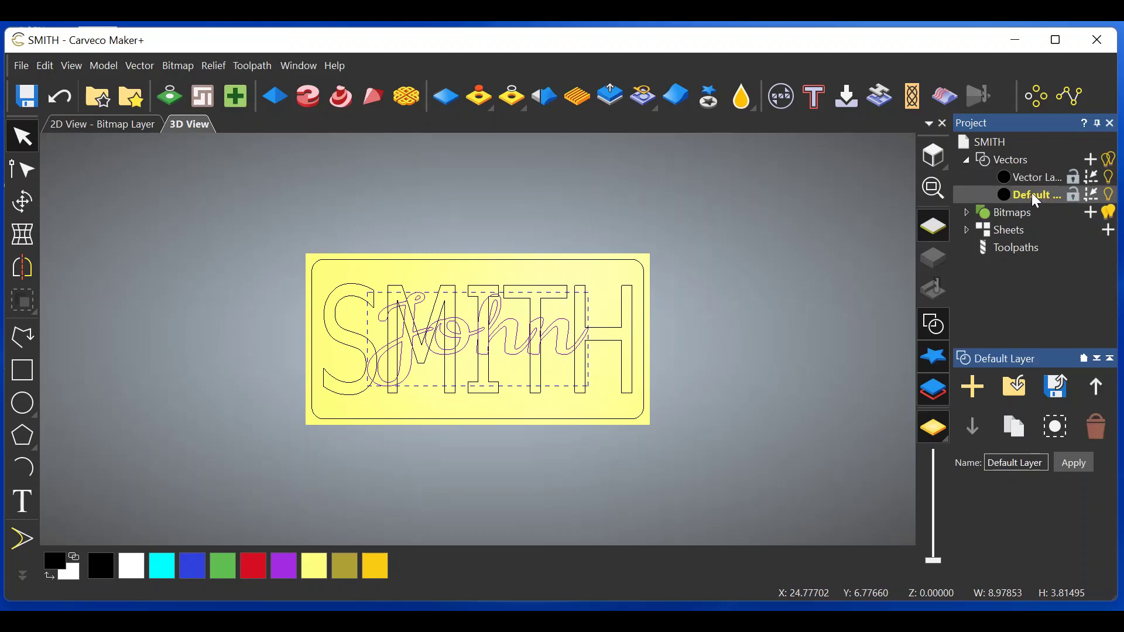
pyautogui.click(1033, 196)
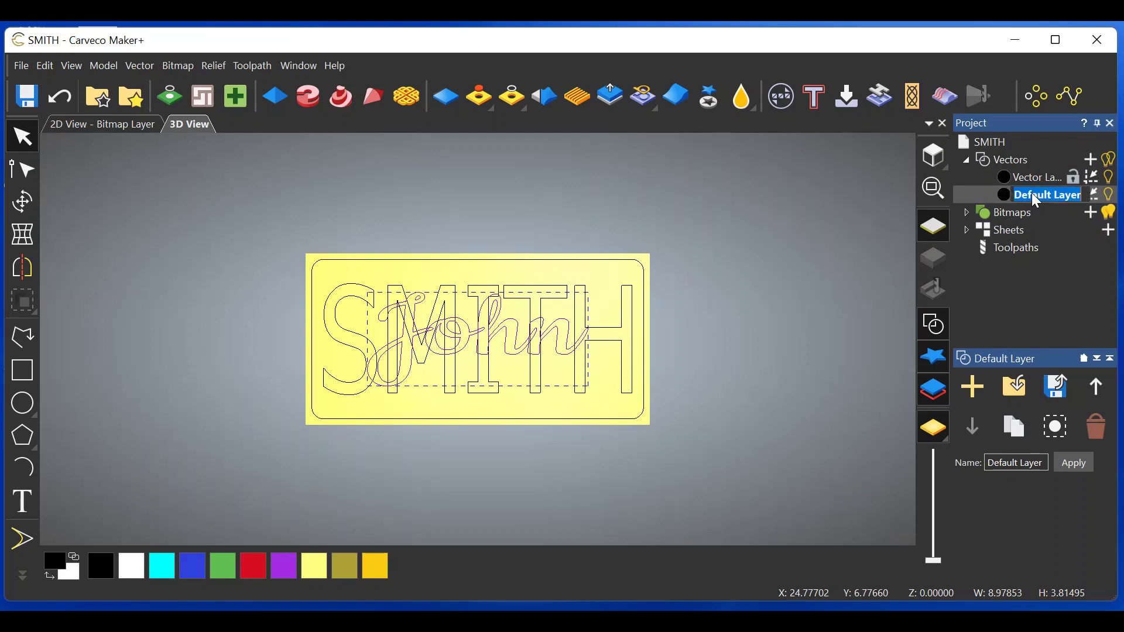
pyautogui.write('c')
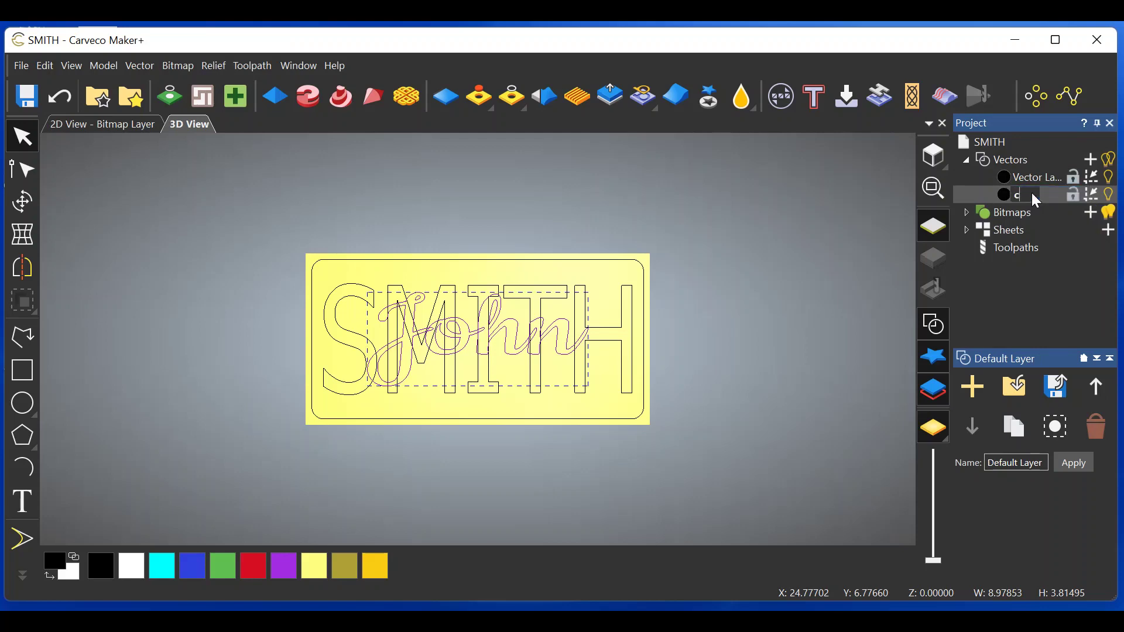
pyautogui.write('ombined')
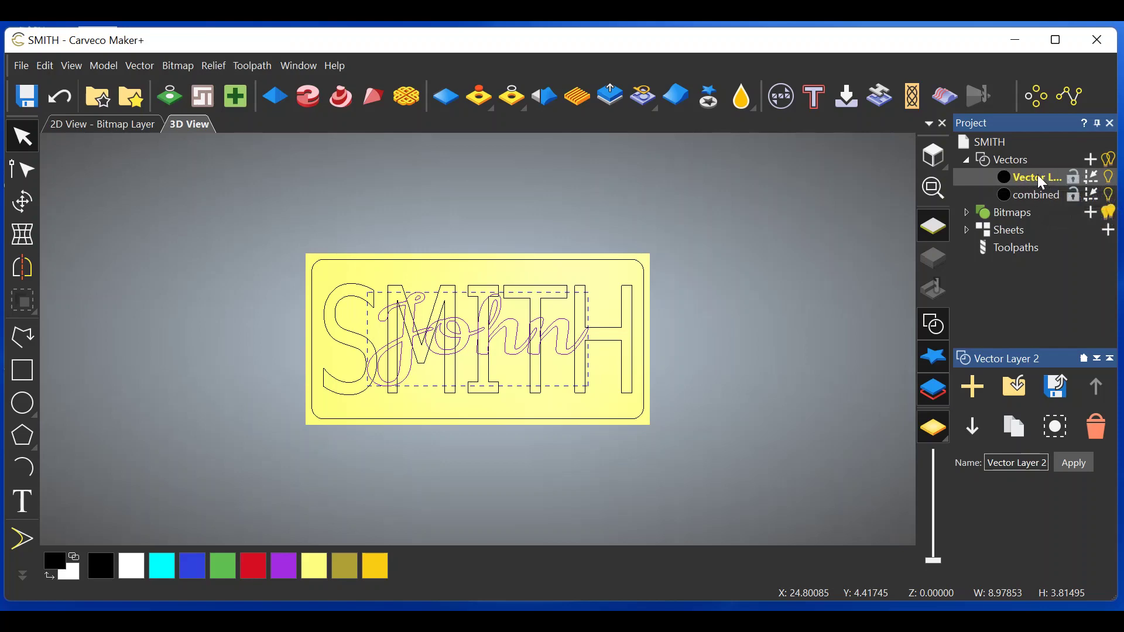
# Step: Show only the new vector layer with the copied script text and rename it with the first name in lower case
pyautogui.click(1110, 178)
pyautogui.click(1110, 198)
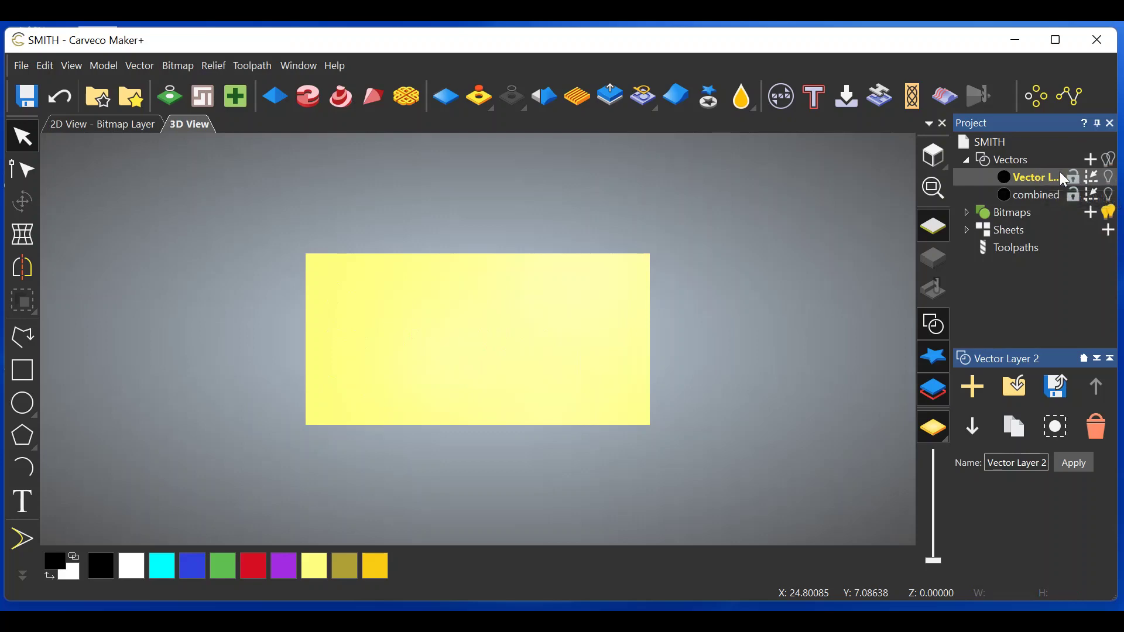
pyautogui.click(1113, 177)
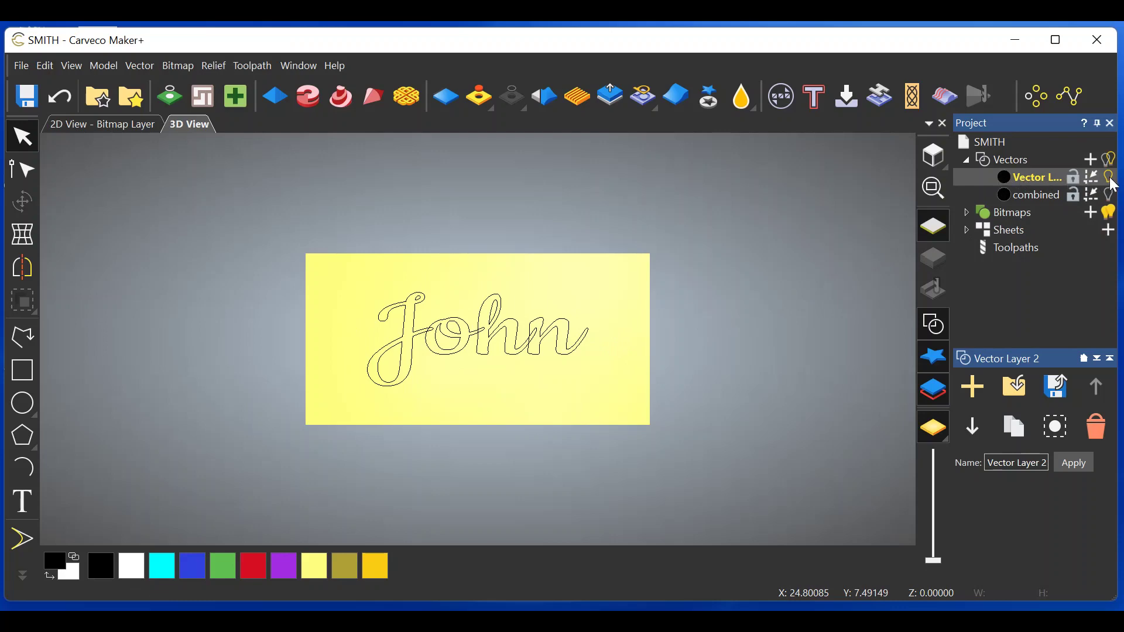
pyautogui.doubleClick(1025, 179)
pyautogui.write('john')
pyautogui.press('Return')
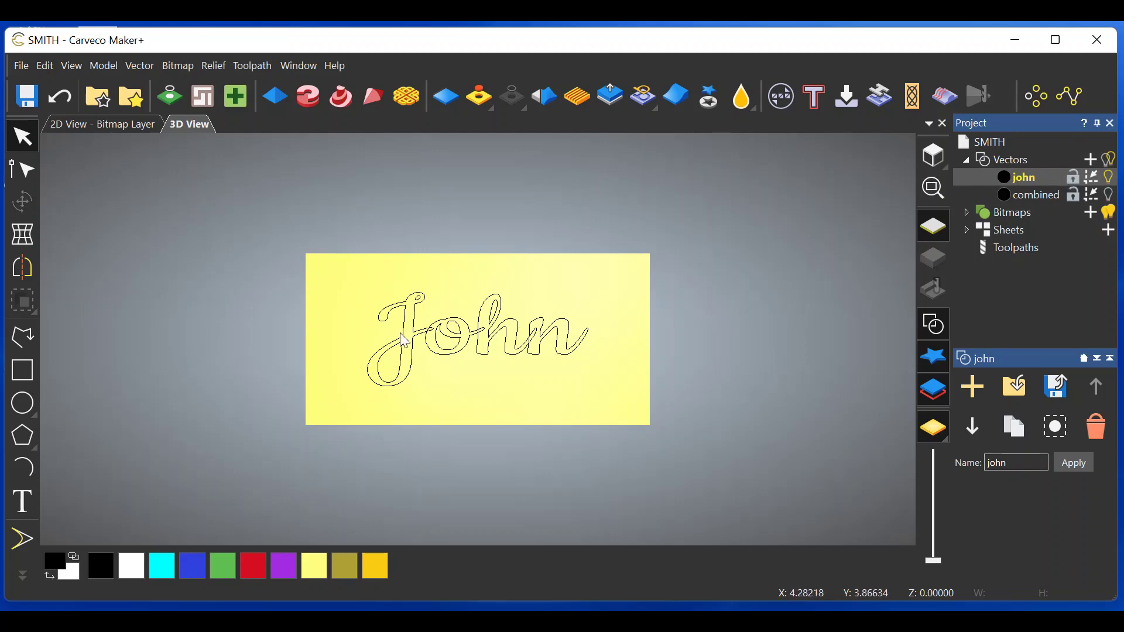
# Step: Make the combined vector layer active and visible, and set its colour to the dark red preset
pyautogui.click(1035, 196)
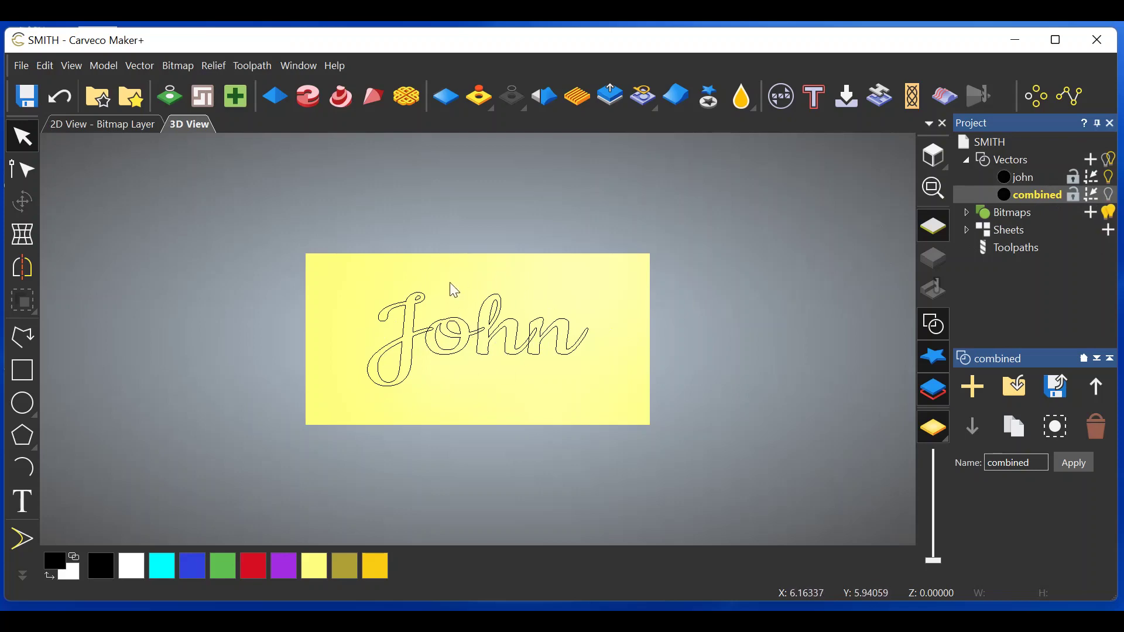
pyautogui.click(1111, 195)
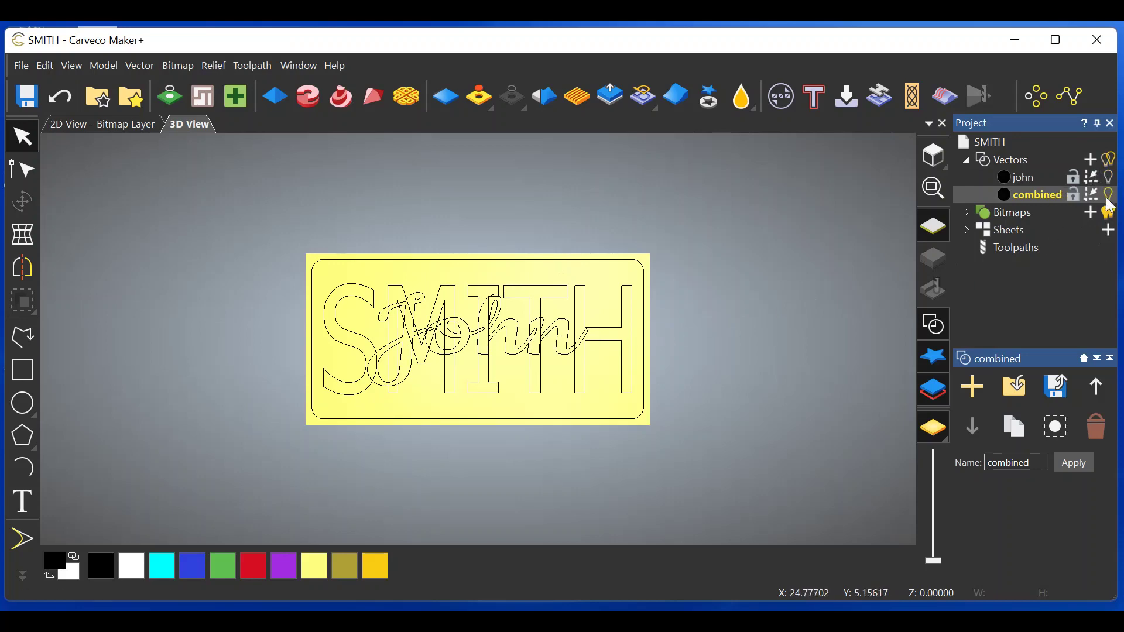
pyautogui.click(1002, 194)
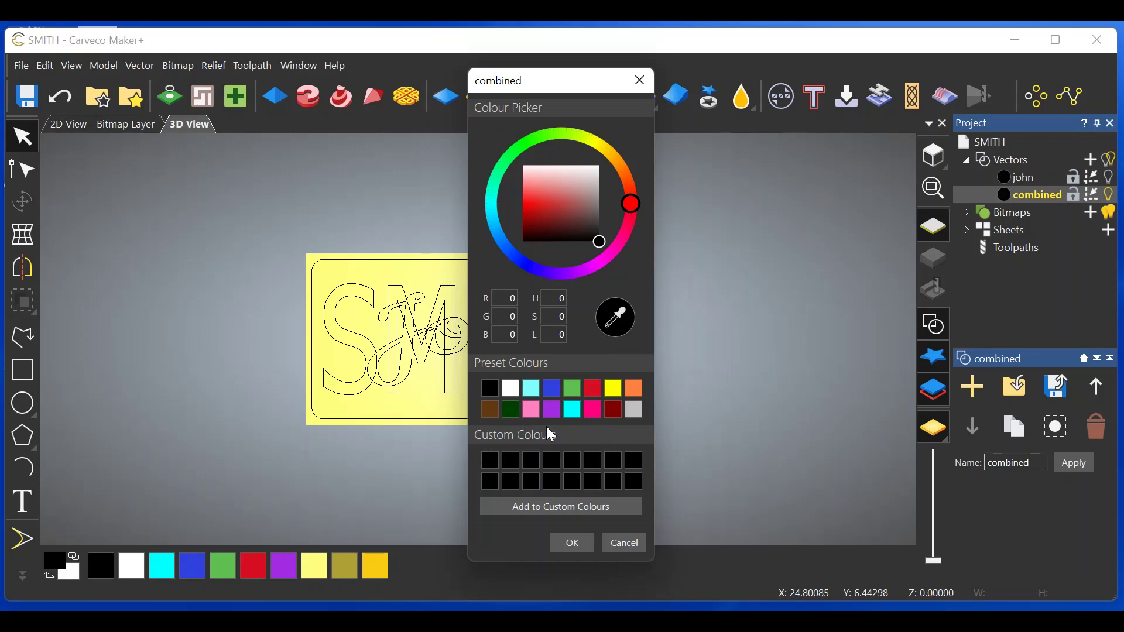
pyautogui.click(614, 411)
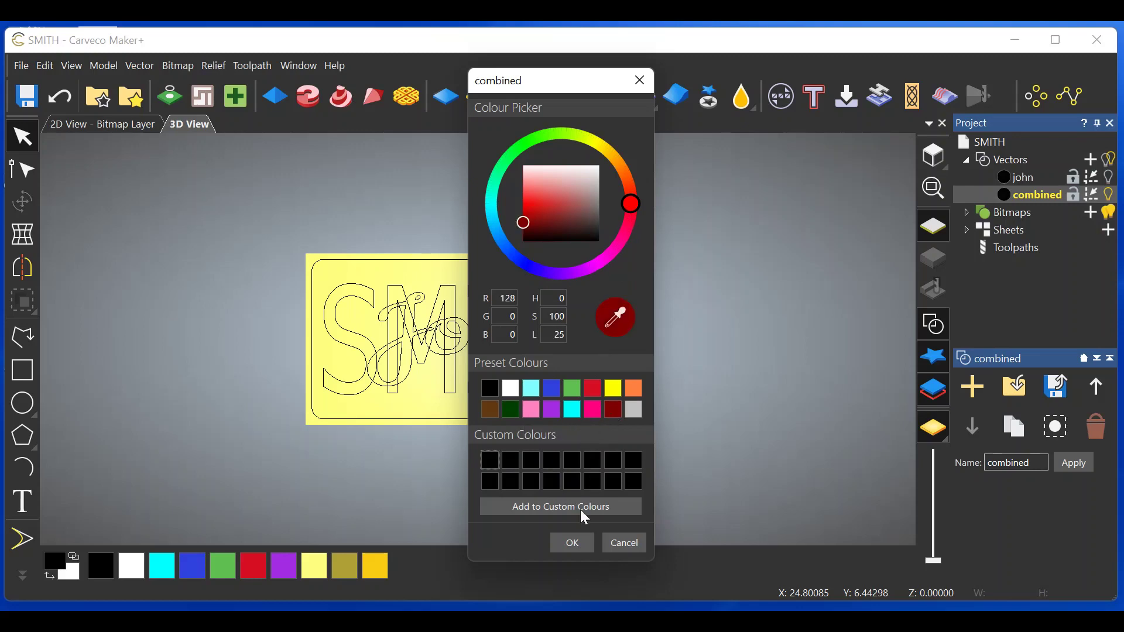
pyautogui.click(575, 549)
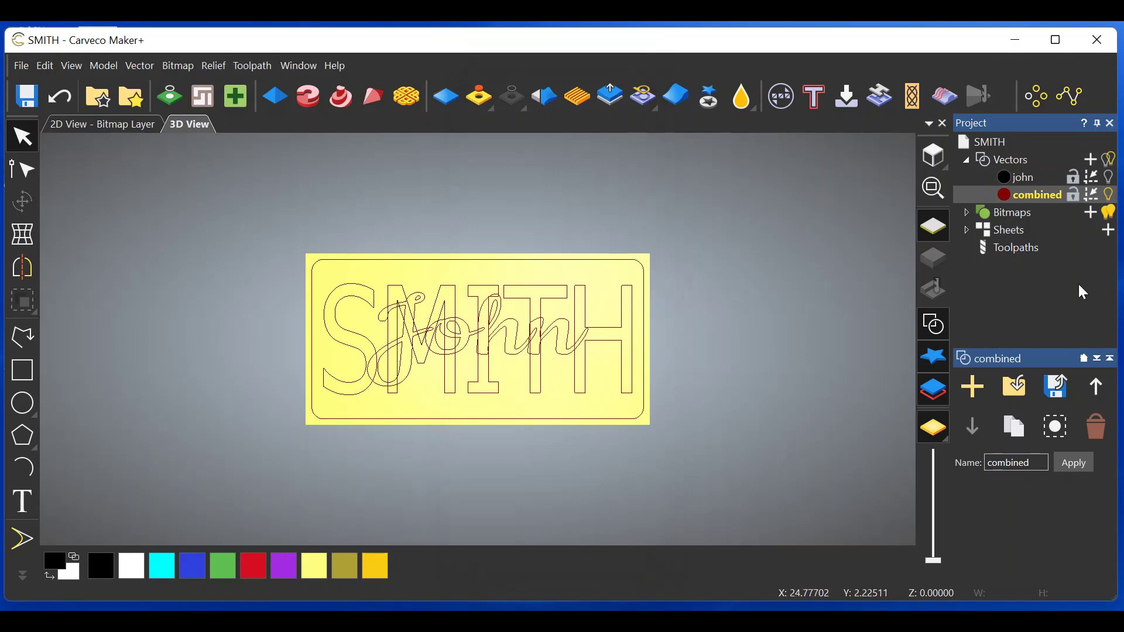
# Step: Set the colour of the first-name vector layer to the green preset
pyautogui.click(1026, 178)
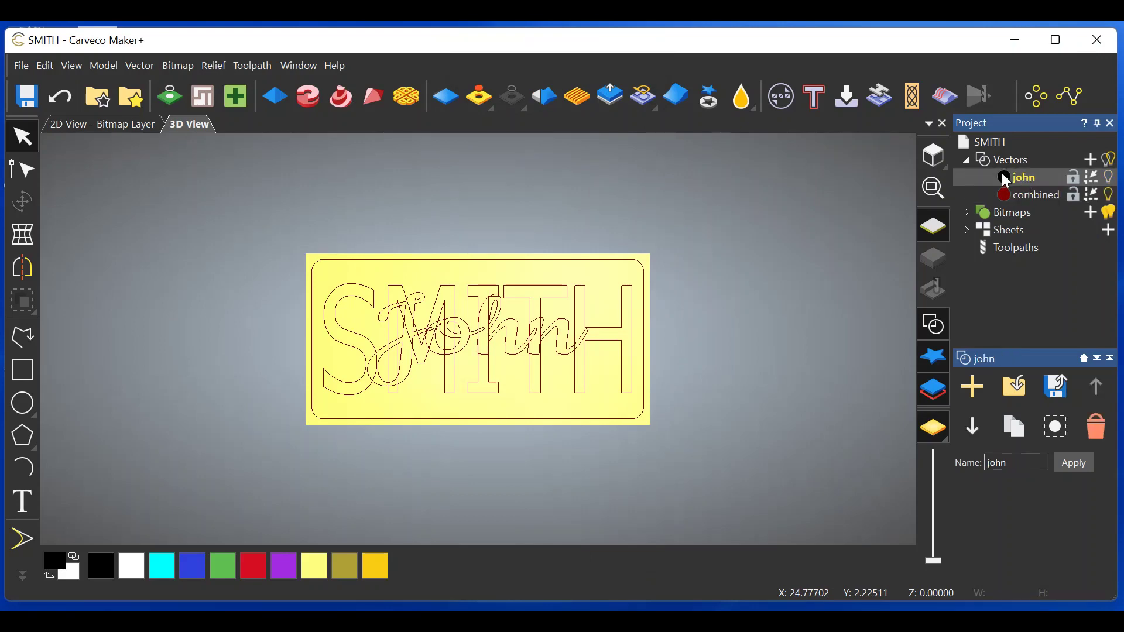
pyautogui.click(1002, 175)
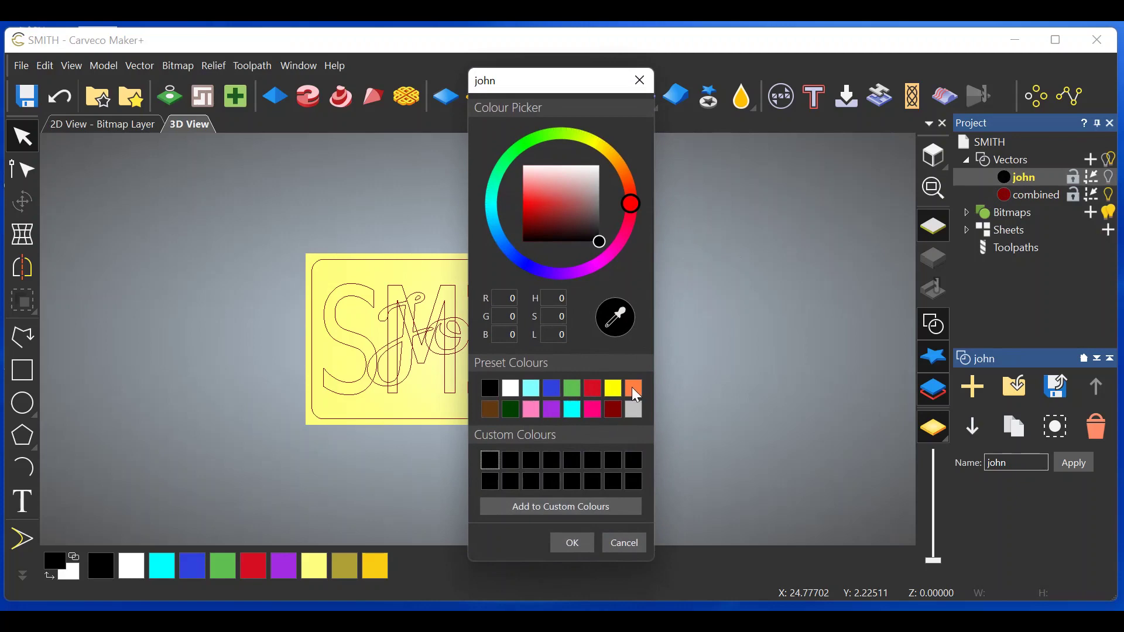
pyautogui.click(573, 388)
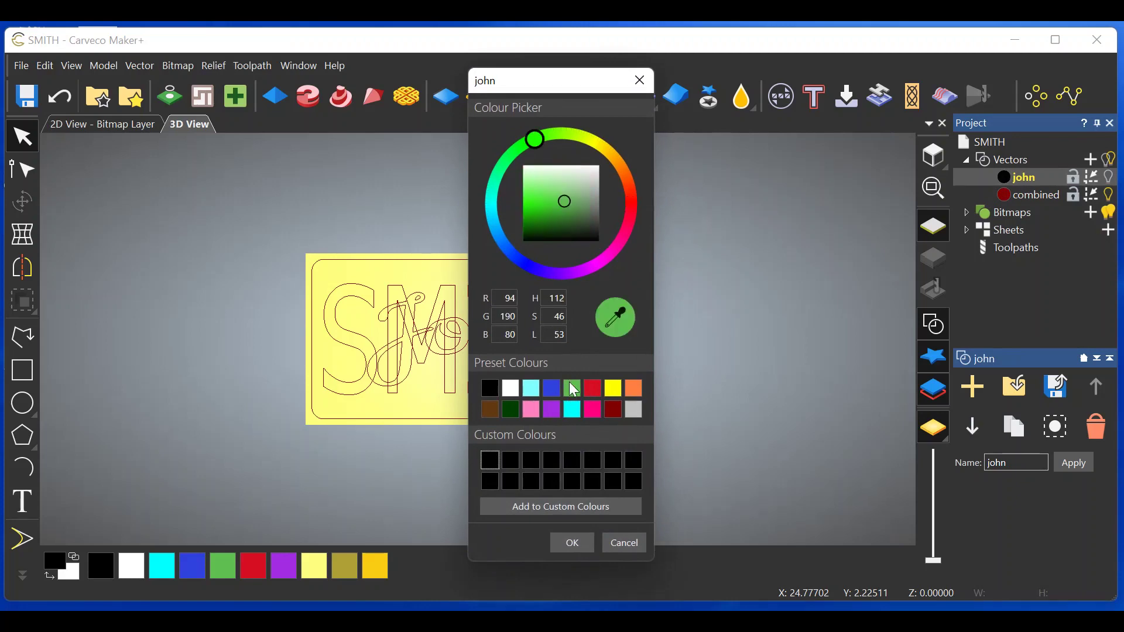
pyautogui.click(576, 542)
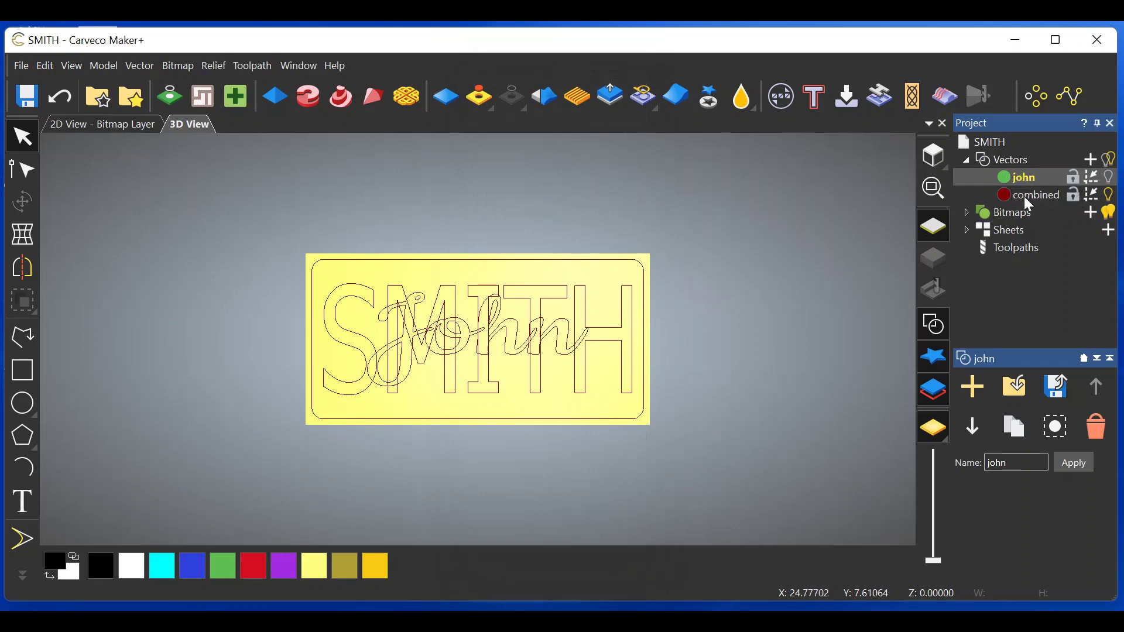
# Step: Check the two vector layers by showing each one alone, leaving combined as the active and only visible layer
pyautogui.click(1111, 197)
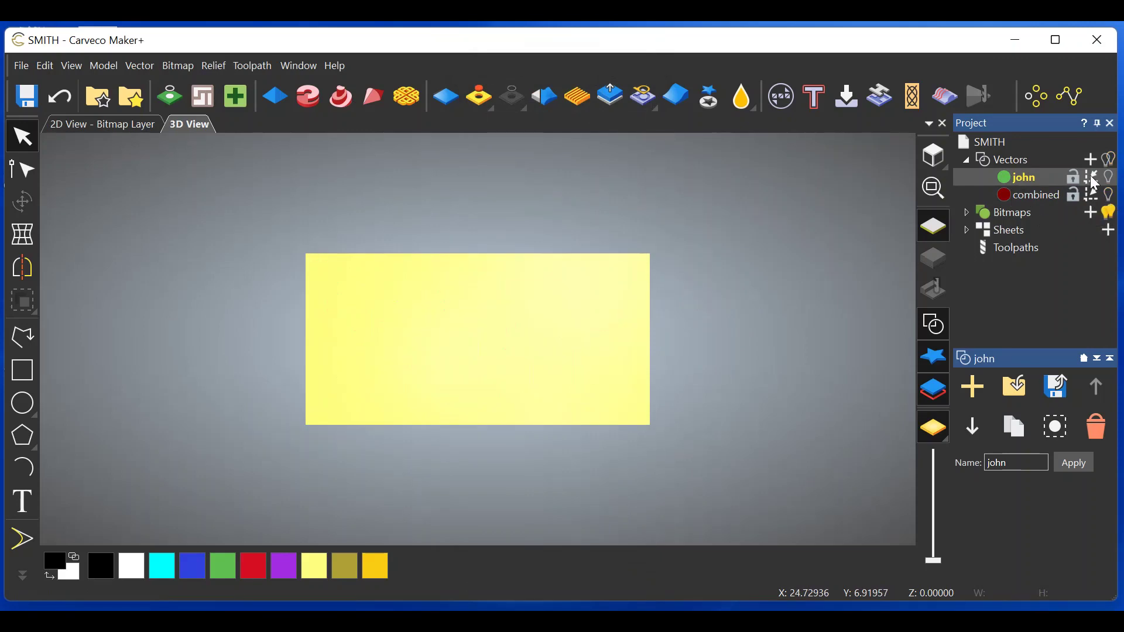
pyautogui.click(1109, 177)
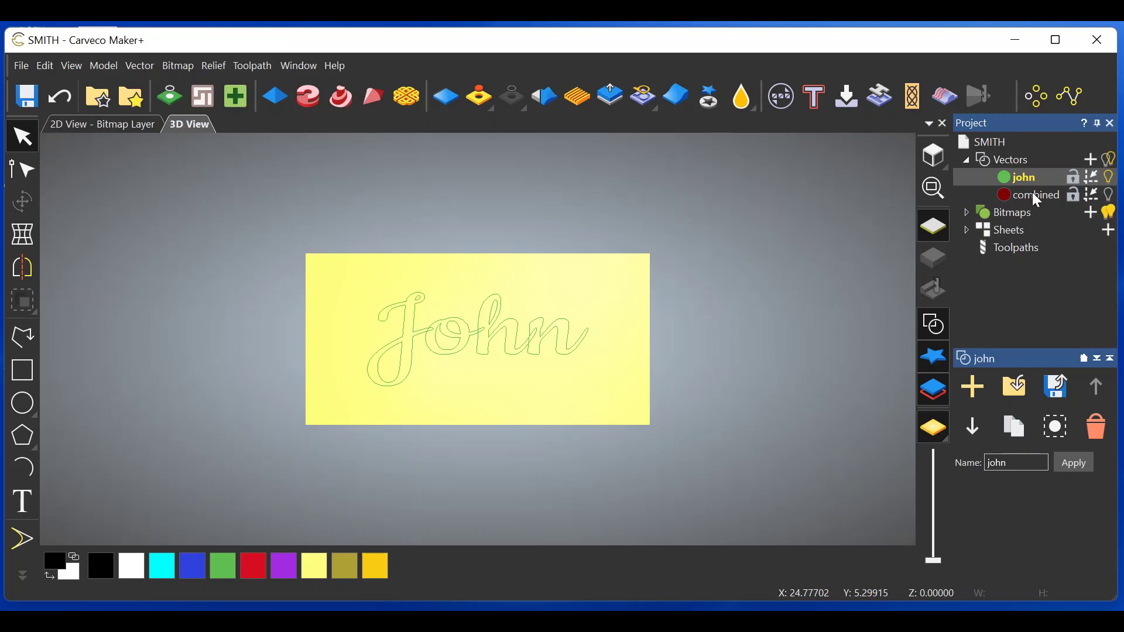
pyautogui.click(1033, 199)
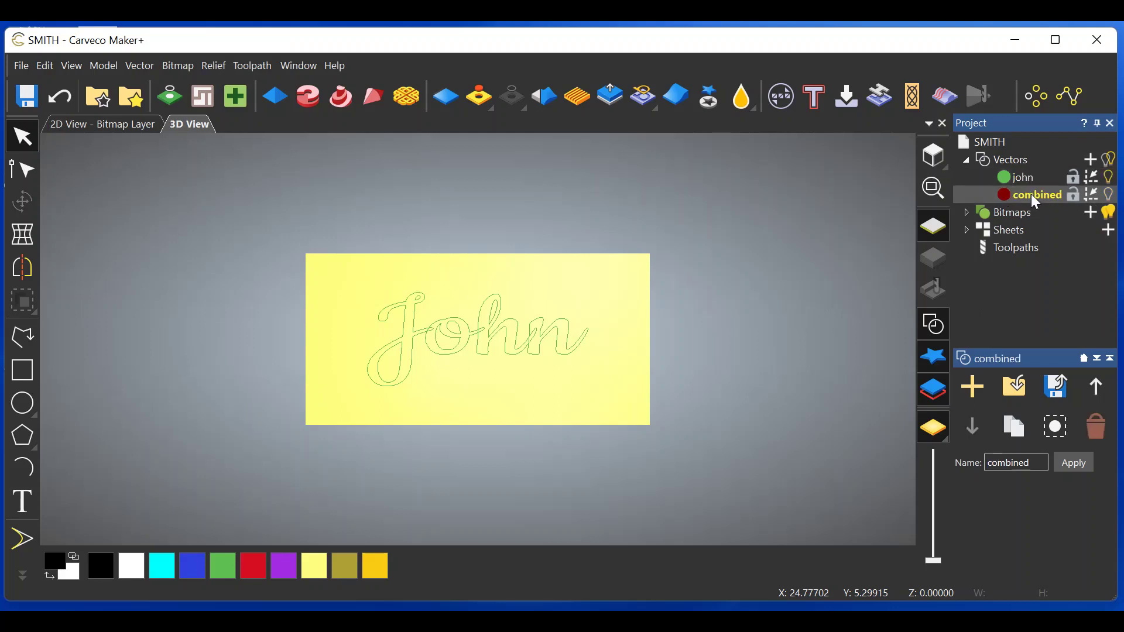
pyautogui.click(1110, 177)
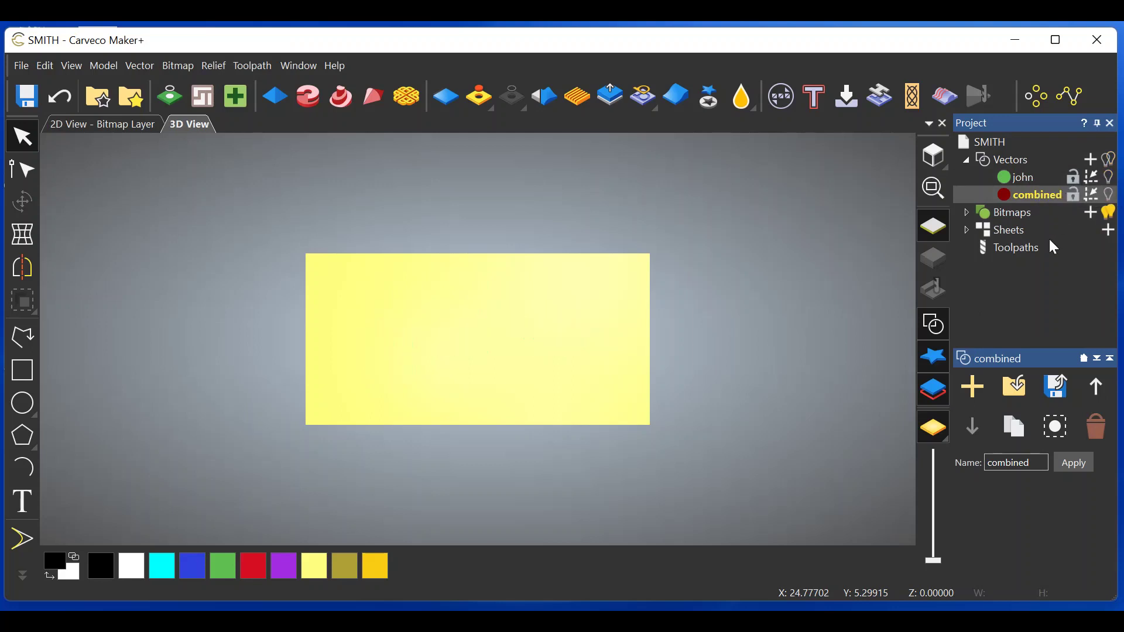
pyautogui.click(1110, 195)
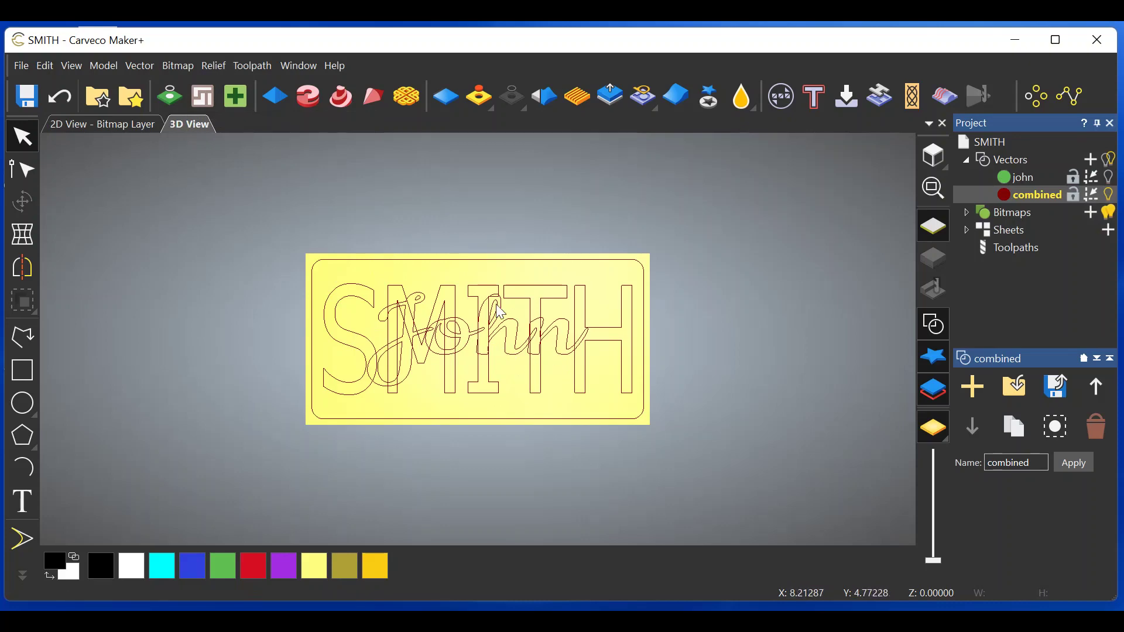
# Step: Adjust the model resolution to 2828 x 1414 pixels, working in the 2D view
pyautogui.click(111, 128)
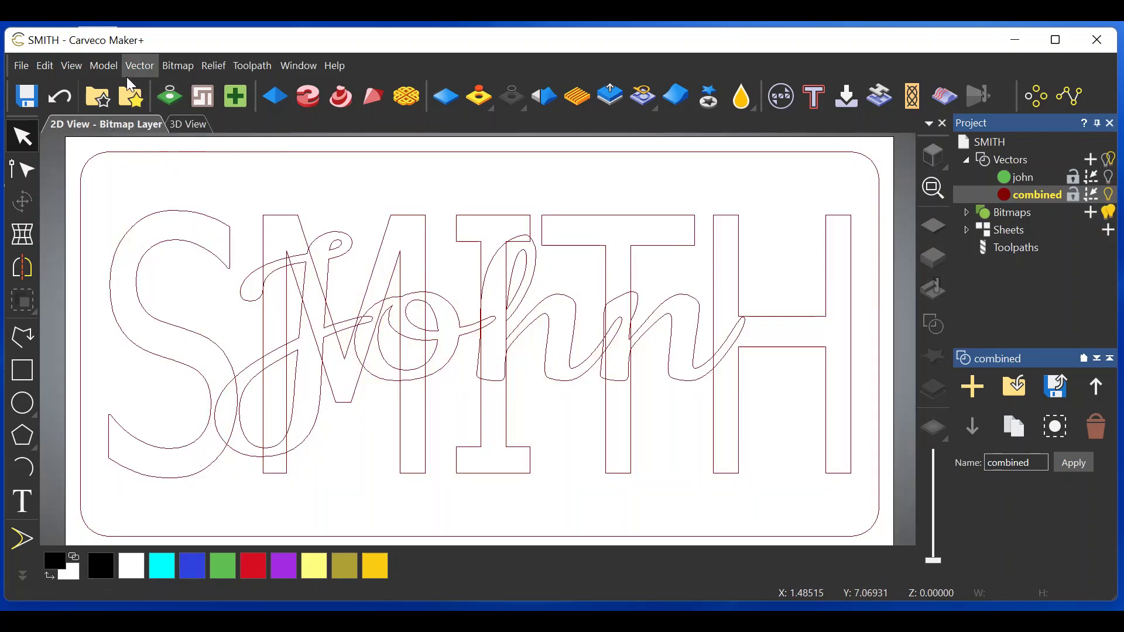
pyautogui.click(110, 65)
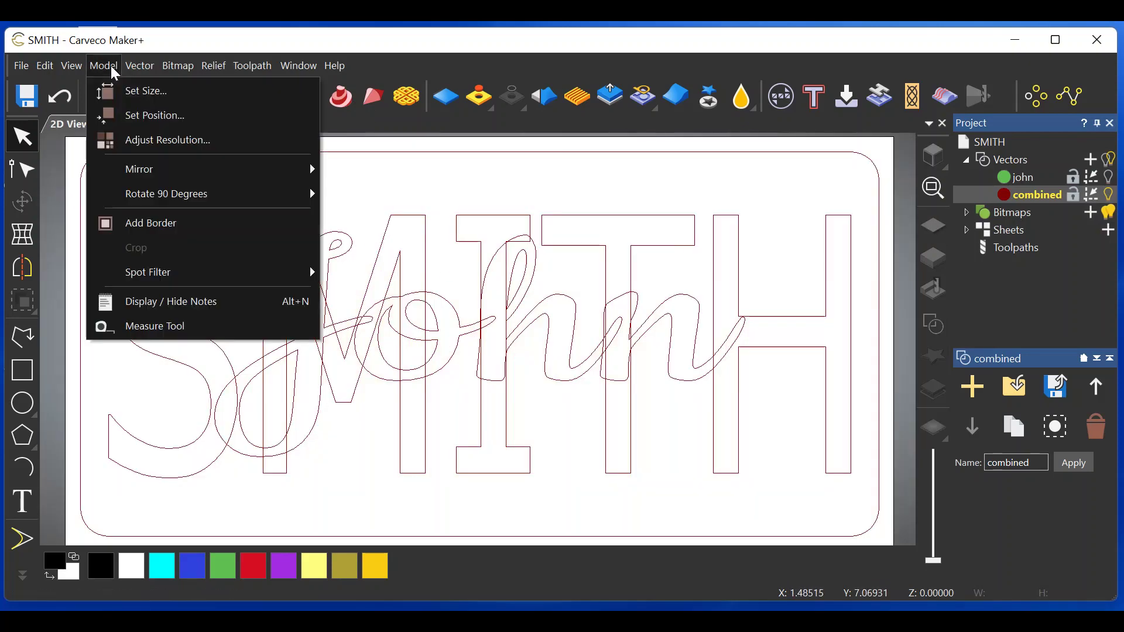
pyautogui.click(159, 147)
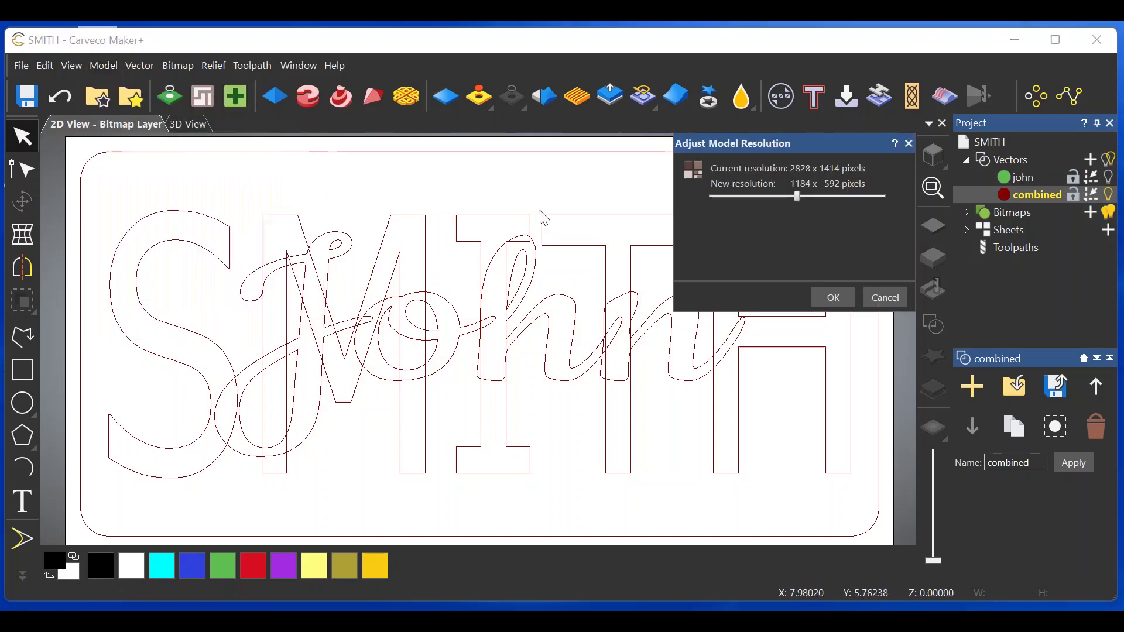
pyautogui.moveTo(799, 197); pyautogui.dragTo(888, 206)
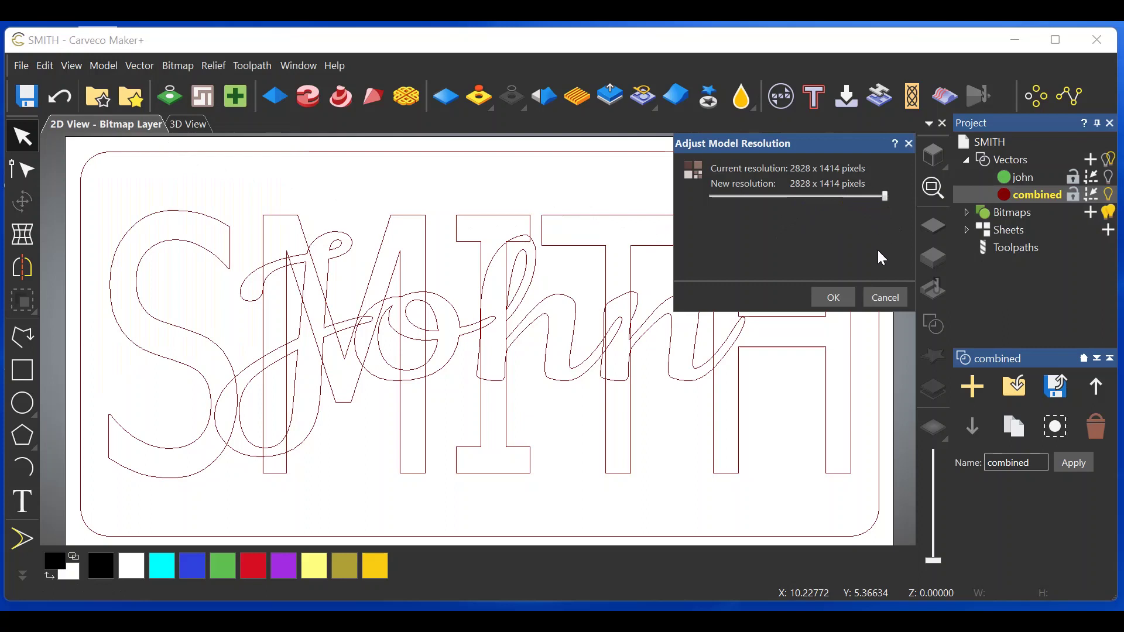
pyautogui.click(833, 296)
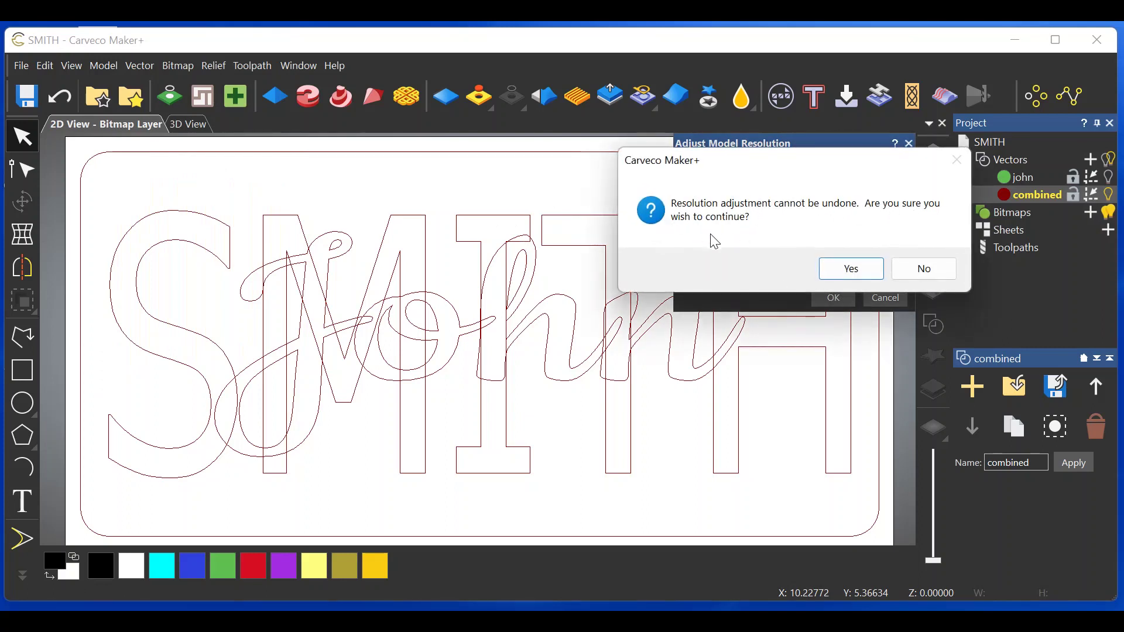
pyautogui.click(850, 272)
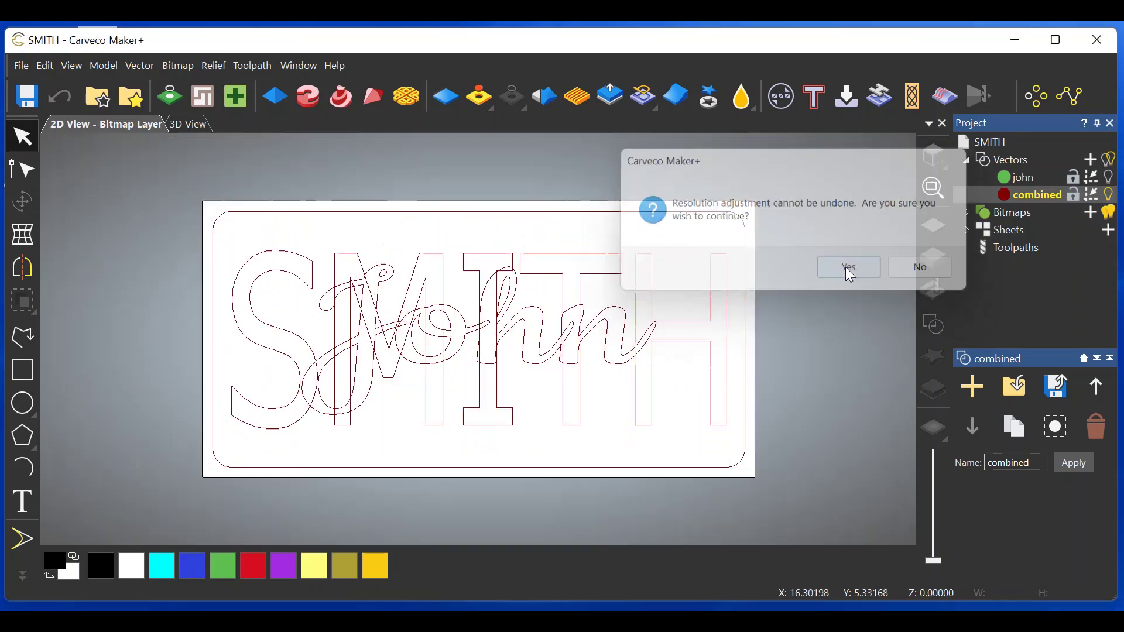
# Step: Flood fill the surname vectors with black on the bitmap layer and clear the selection
pyautogui.click(559, 256)
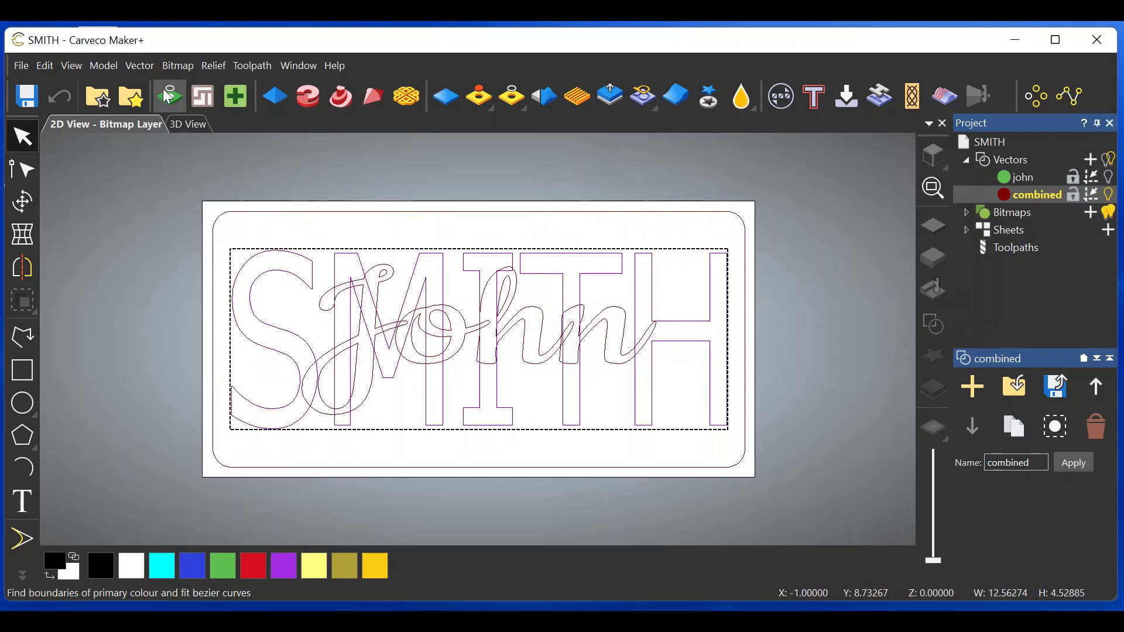
pyautogui.click(173, 69)
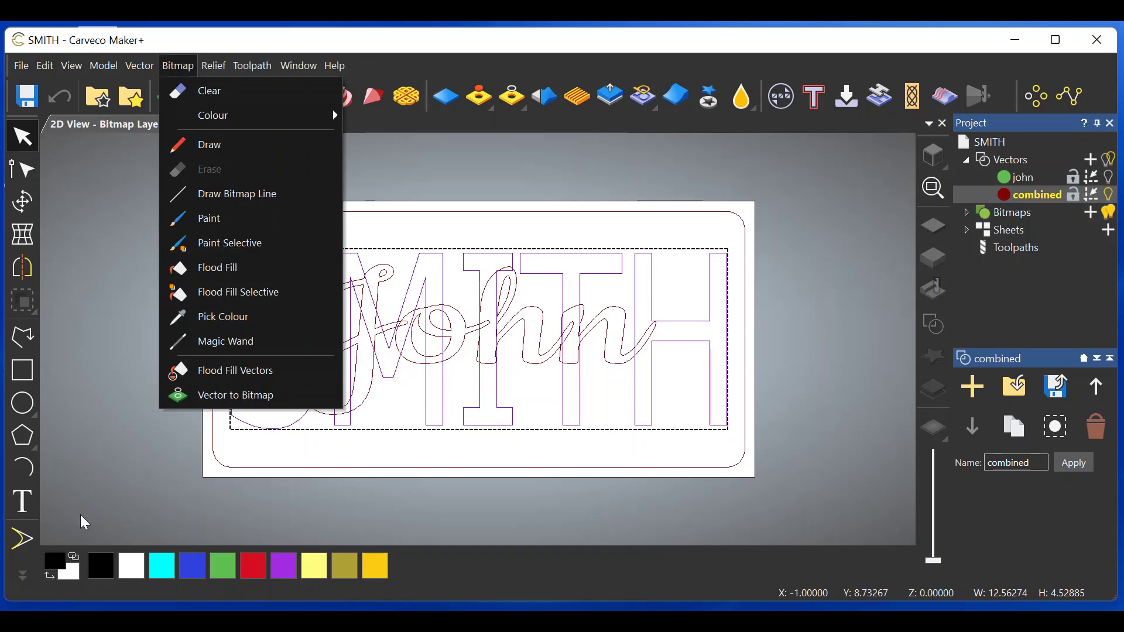
pyautogui.click(210, 371)
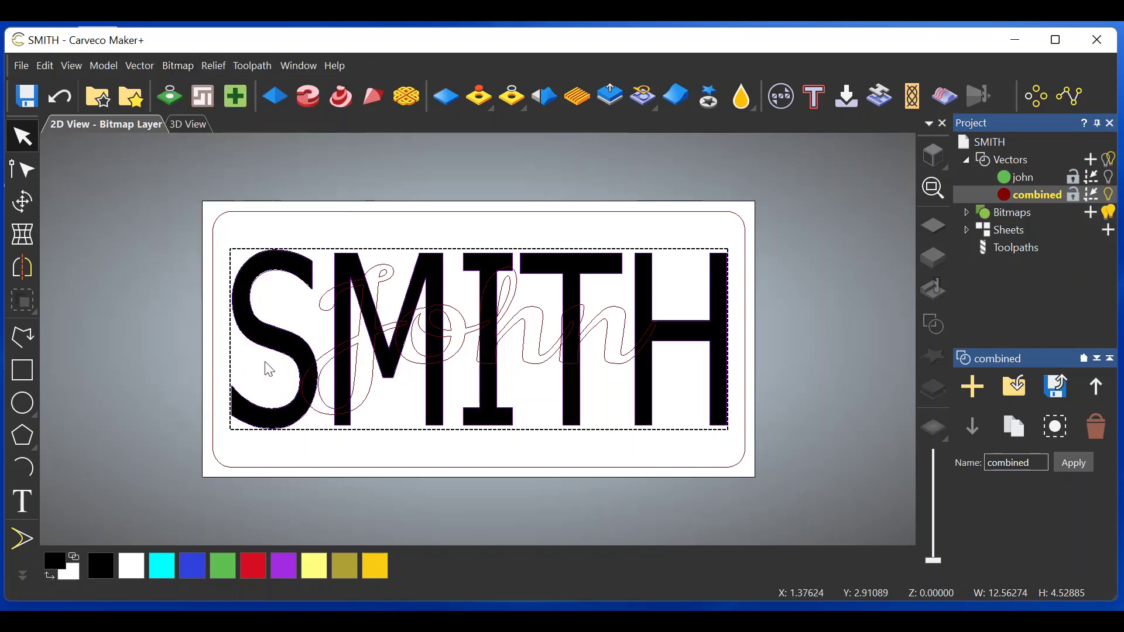
pyautogui.click(466, 382)
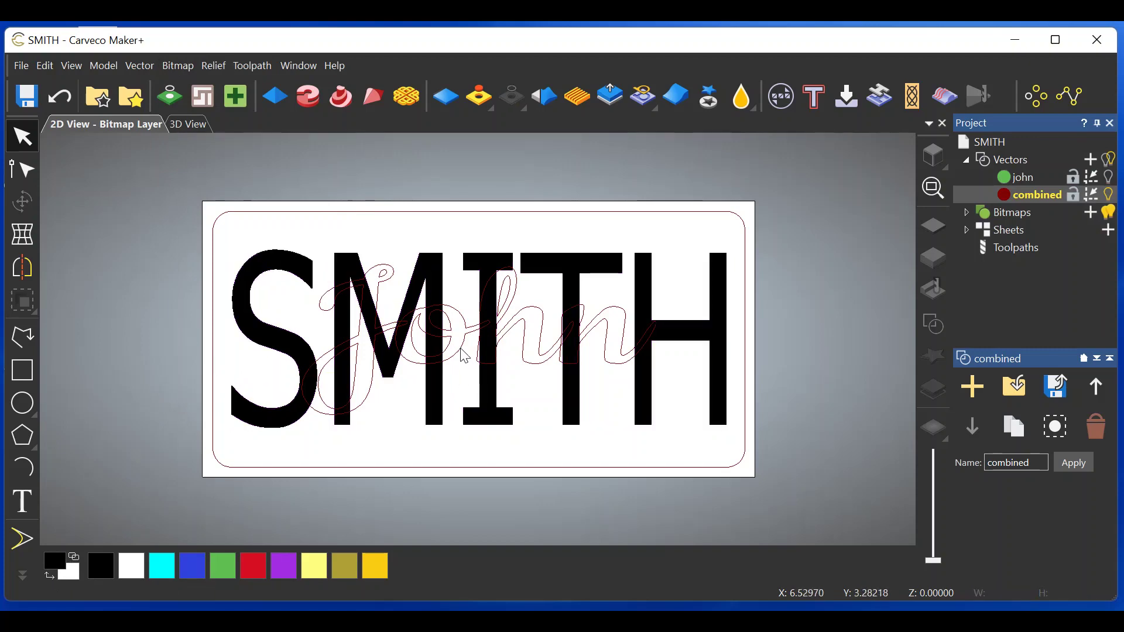
# Step: Flood fill the overlaid script first-name vectors with black and clear the selection
pyautogui.click(465, 356)
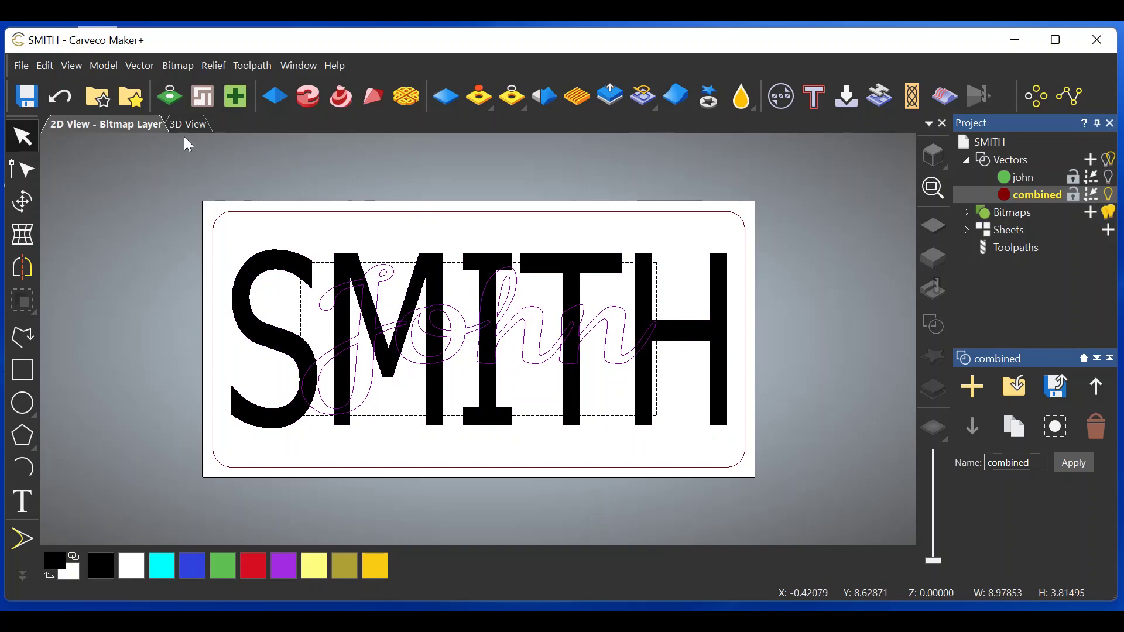
pyautogui.click(178, 66)
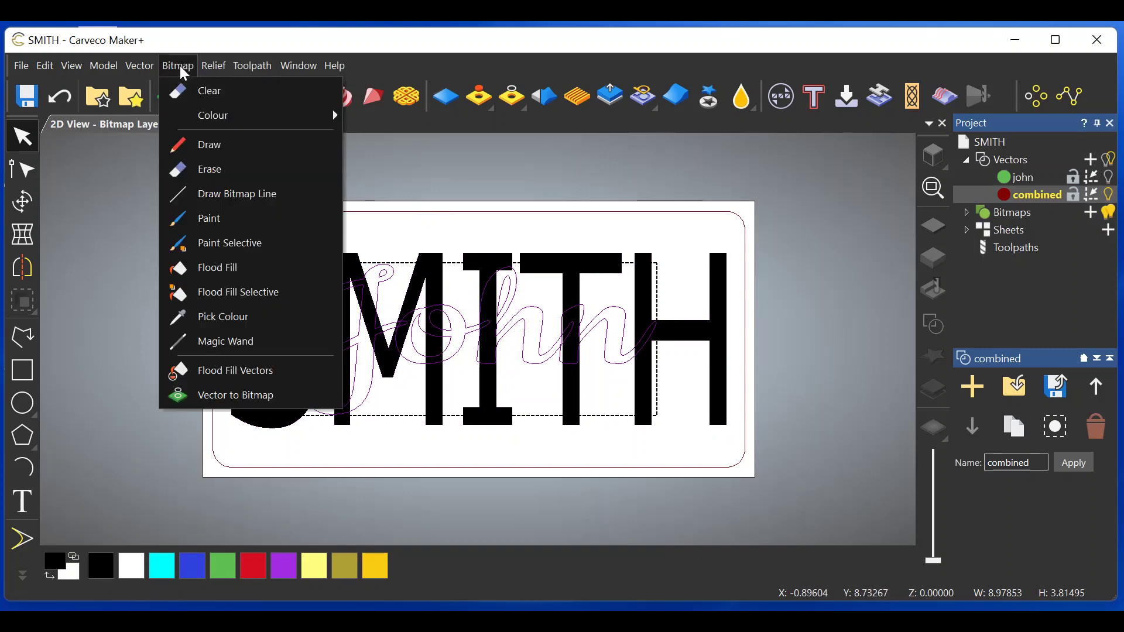
pyautogui.click(234, 372)
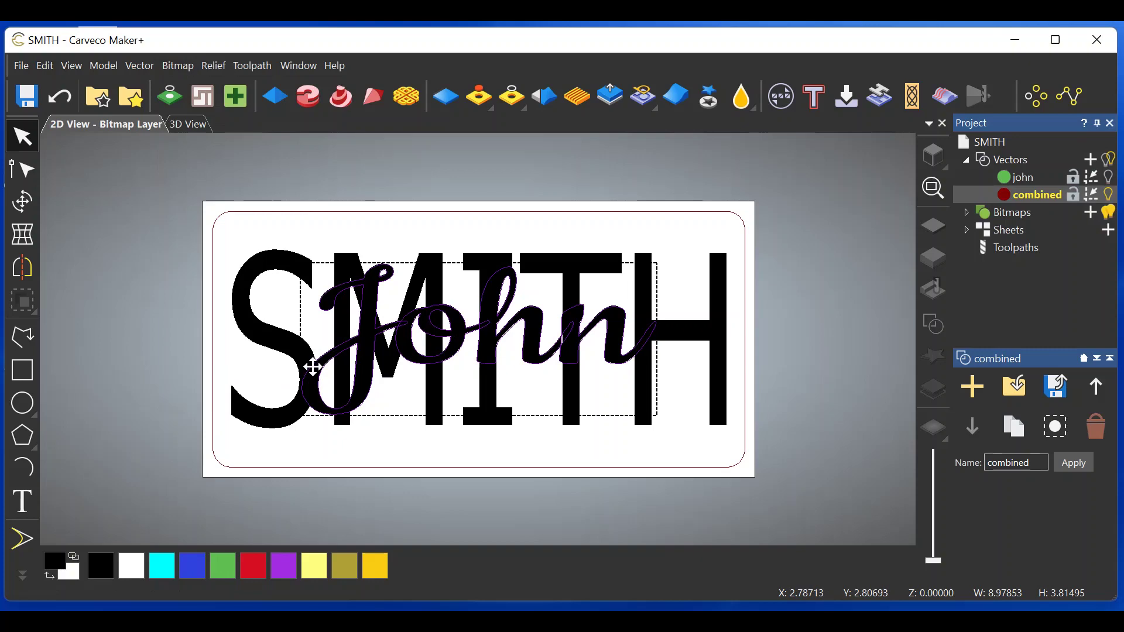
pyautogui.press('Escape')
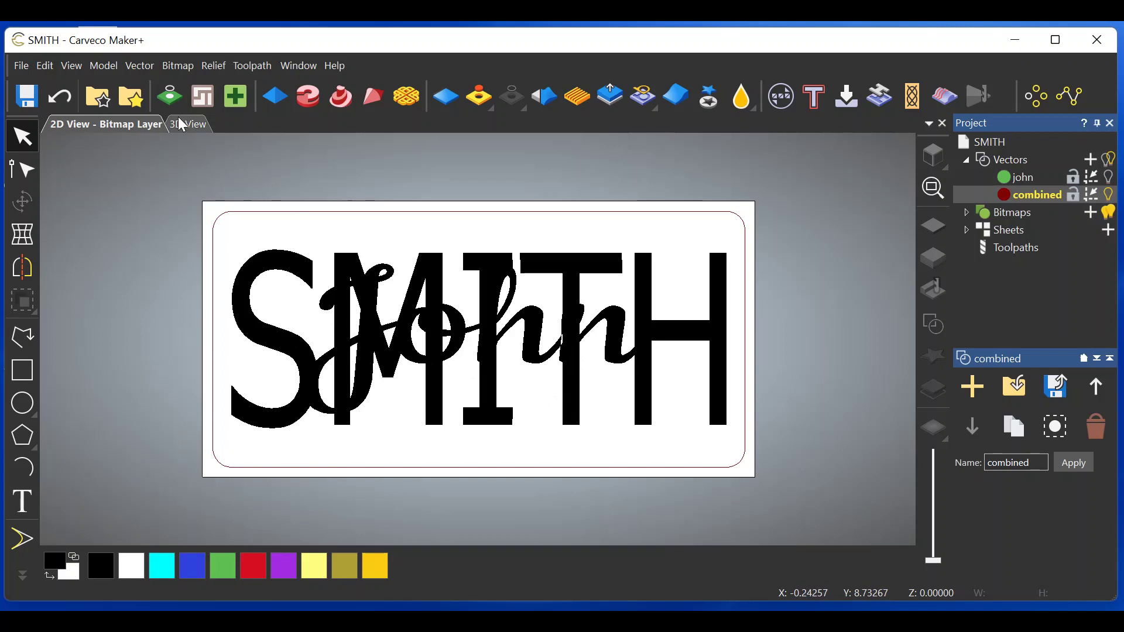
# Step: Create boundary vectors from the black lettering with Bitmap to Vector, using speckle size 2 pixels, smoothness 75% and the primary colour
pyautogui.click(173, 98)
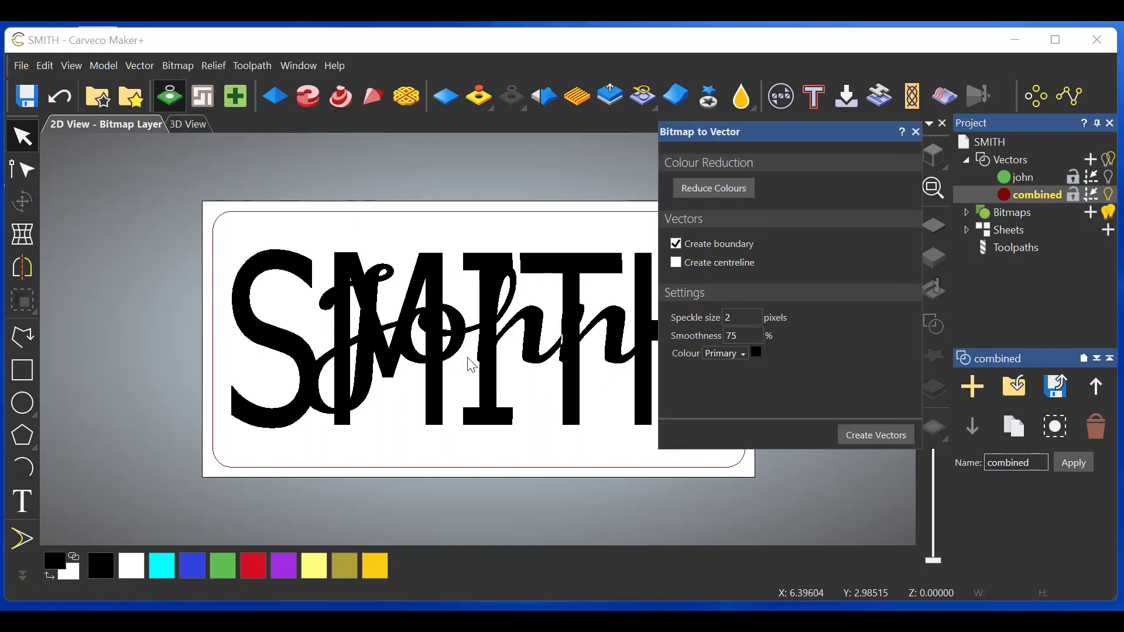
pyautogui.click(869, 438)
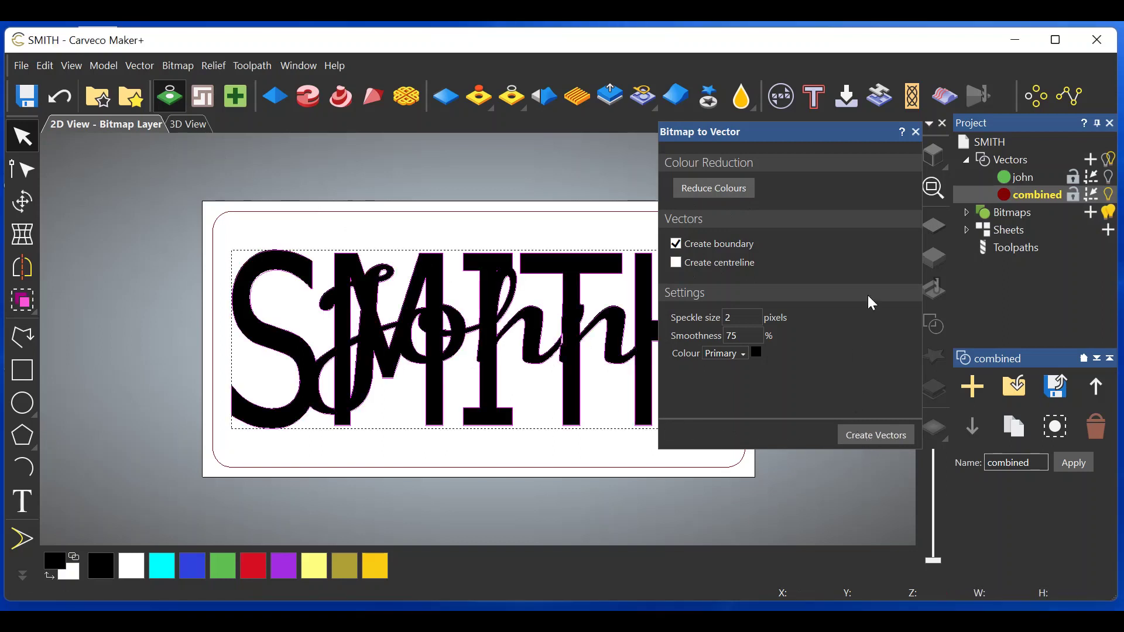
pyautogui.click(916, 132)
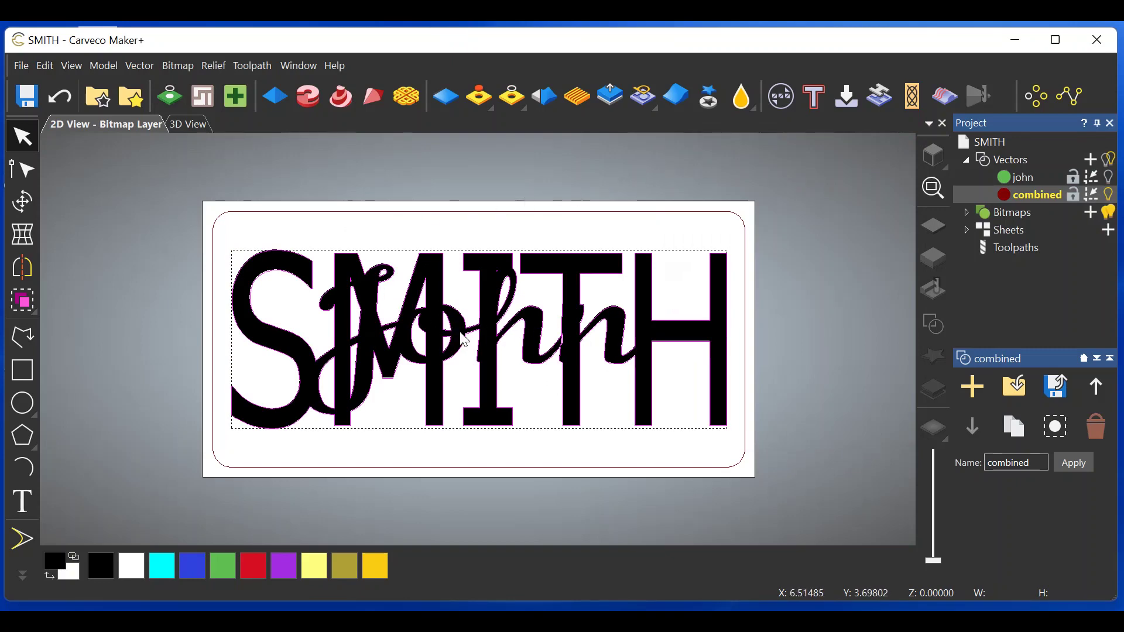
# Step: Hide the bitmap layers and delete the tiny stray vector inside the upper part of the surname's letter I
pyautogui.click(1109, 213)
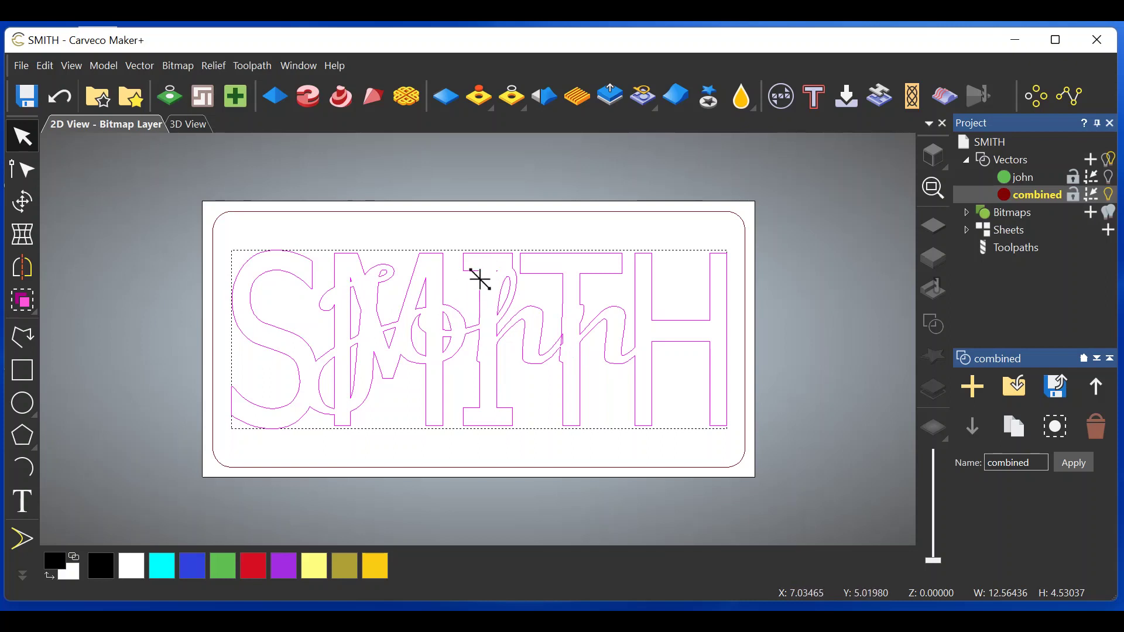
pyautogui.click(518, 176)
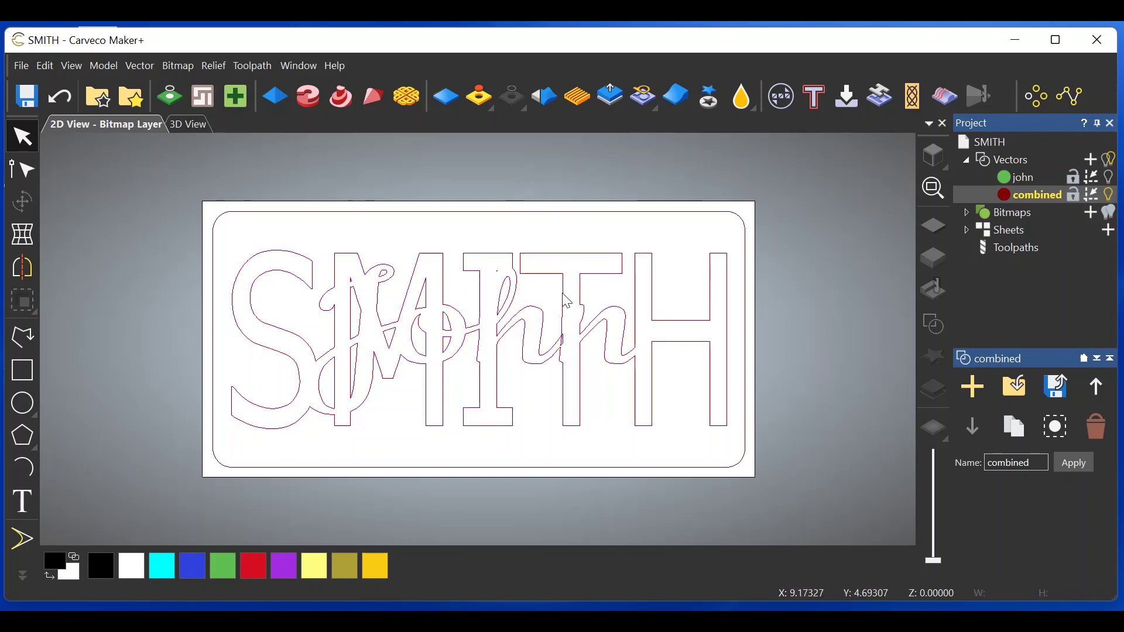
pyautogui.click(497, 271)
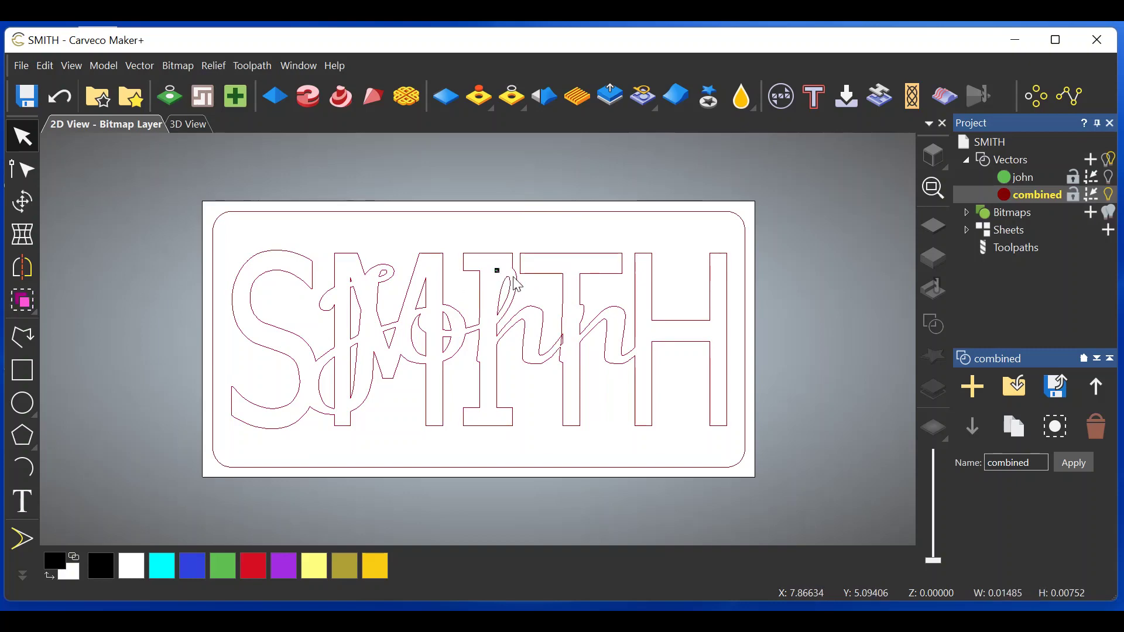
pyautogui.press('Delete')
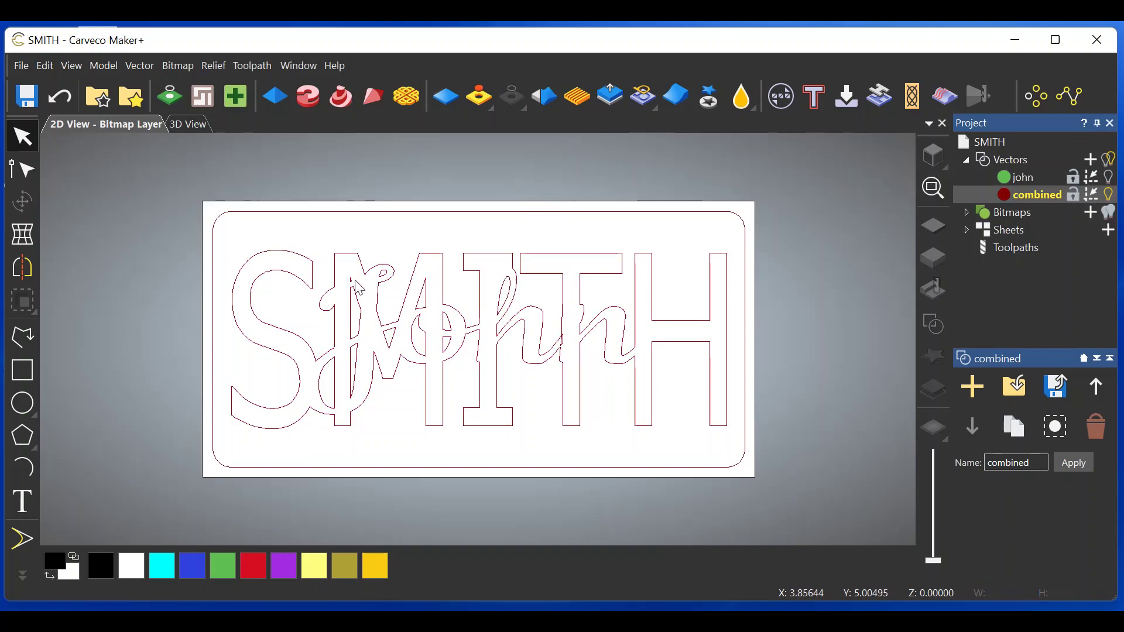
# Step: Delete the tiny stray vector inside the upper part of the surname's letter M
pyautogui.click(353, 281)
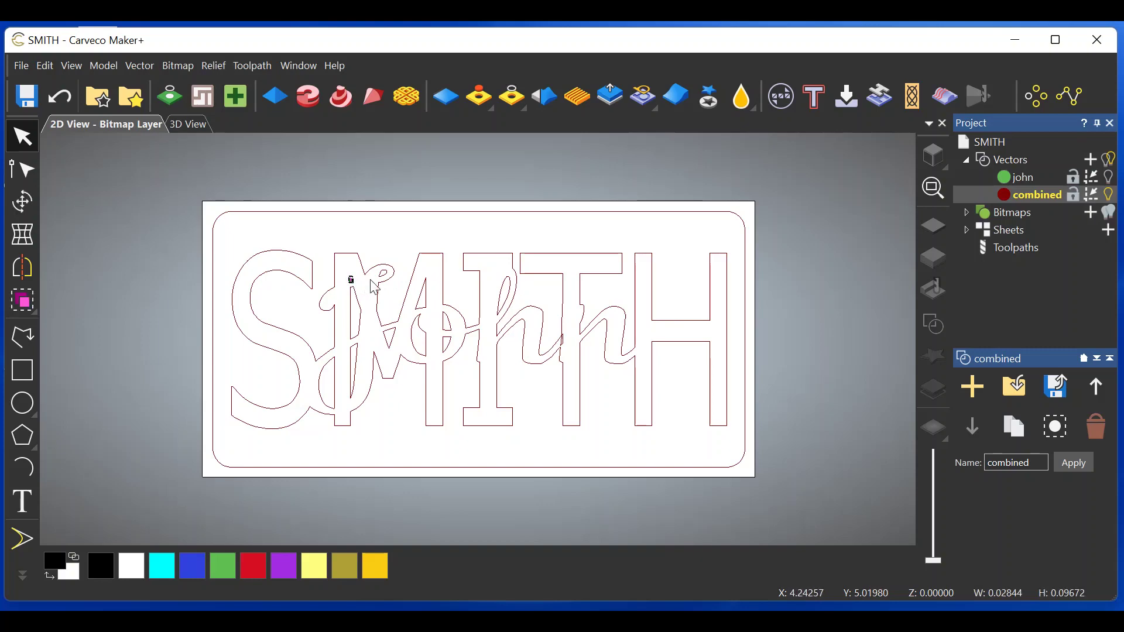
pyautogui.press('Delete')
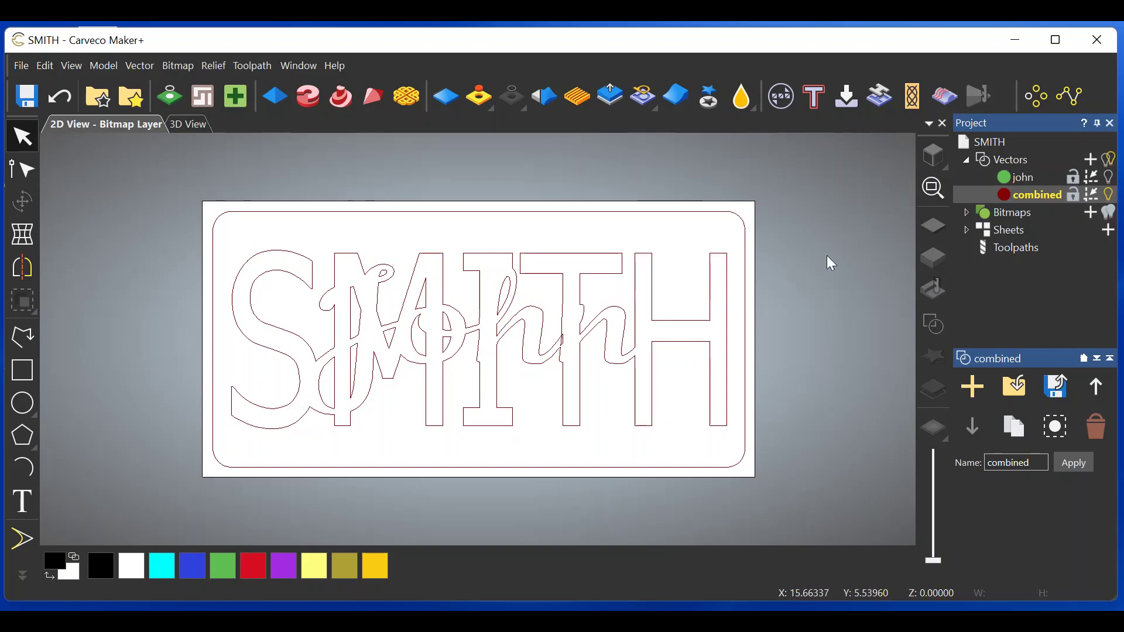
# Step: Hide the combined vector layer, then make the first-name vector layer active and visible
pyautogui.click(1109, 197)
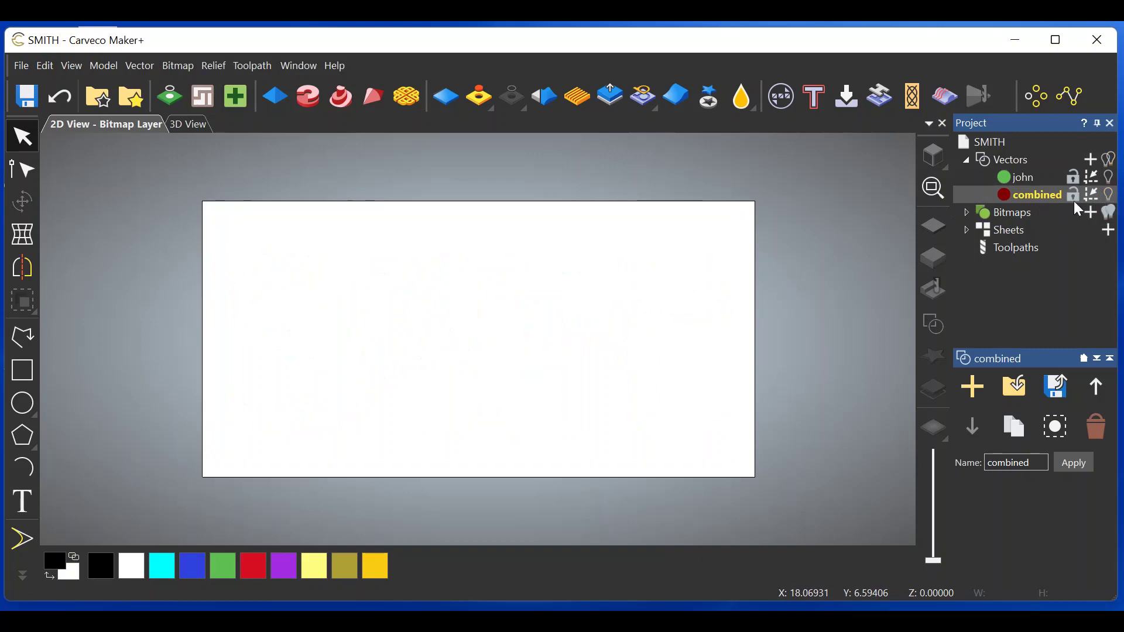
pyautogui.click(1028, 182)
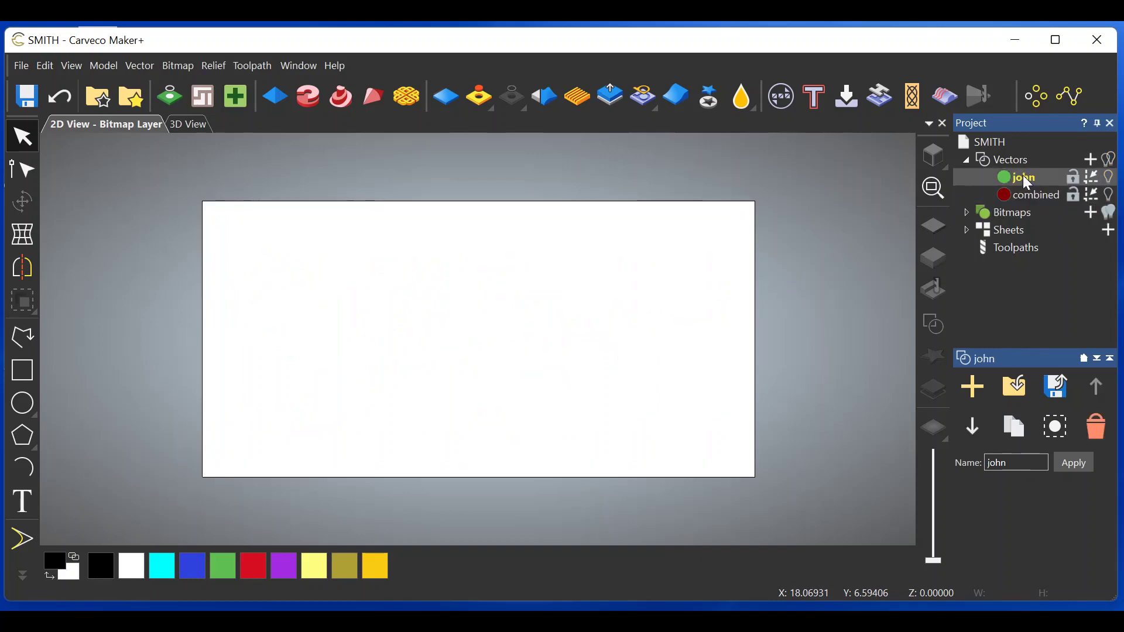
pyautogui.click(1110, 178)
pyautogui.click(1113, 177)
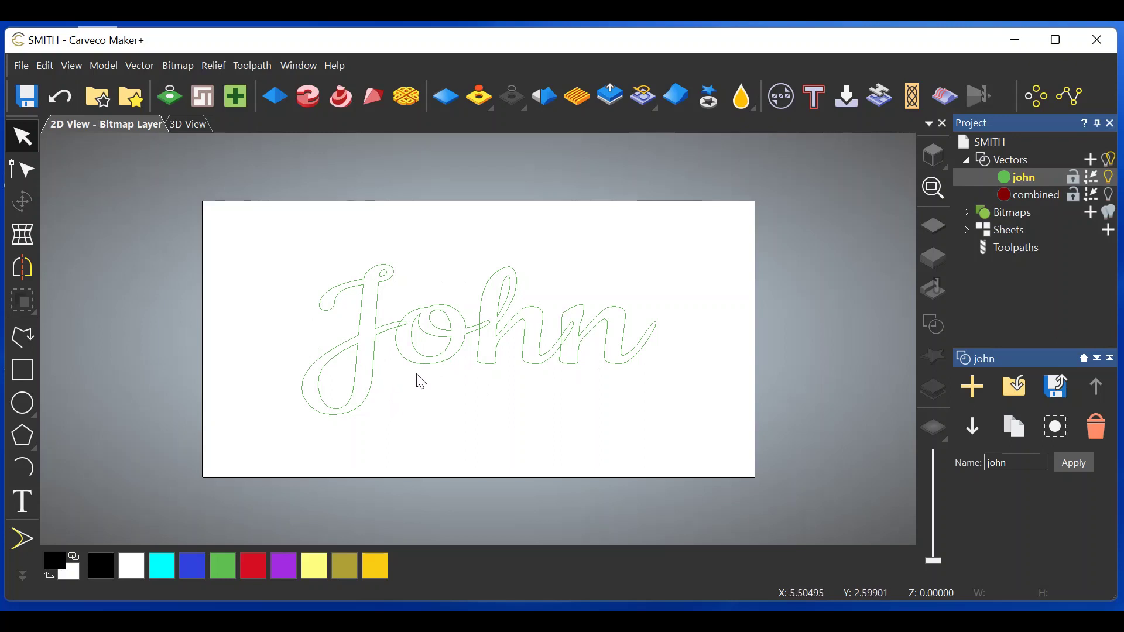
# Step: Flood fill the script first-name vectors with blue on the bitmap layer and delete the original vectors
pyautogui.click(193, 568)
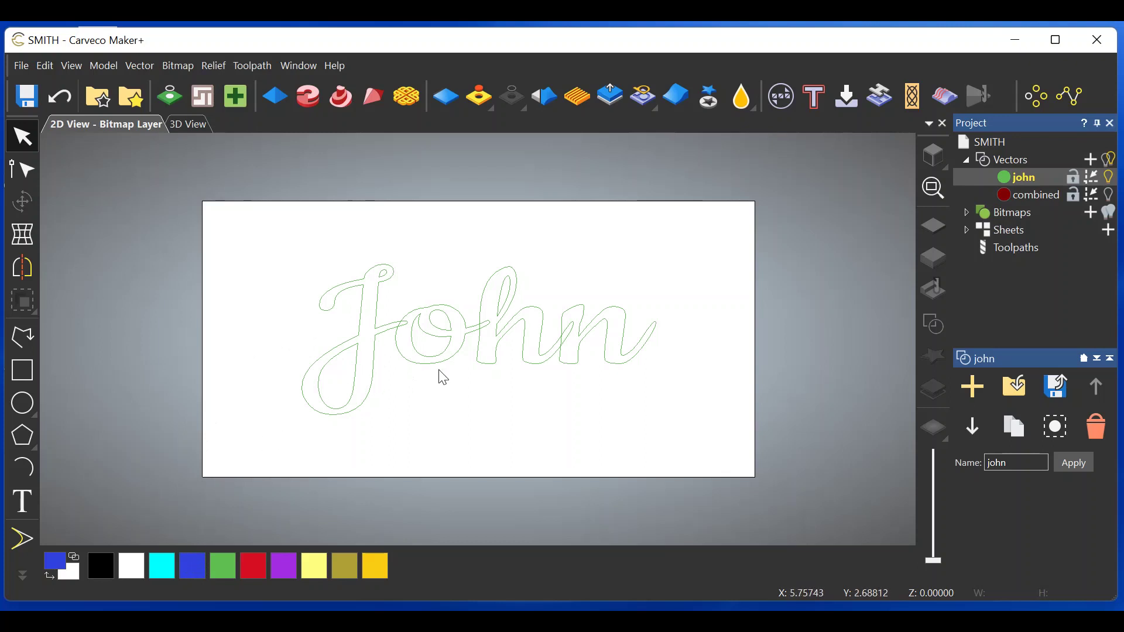
pyautogui.click(496, 360)
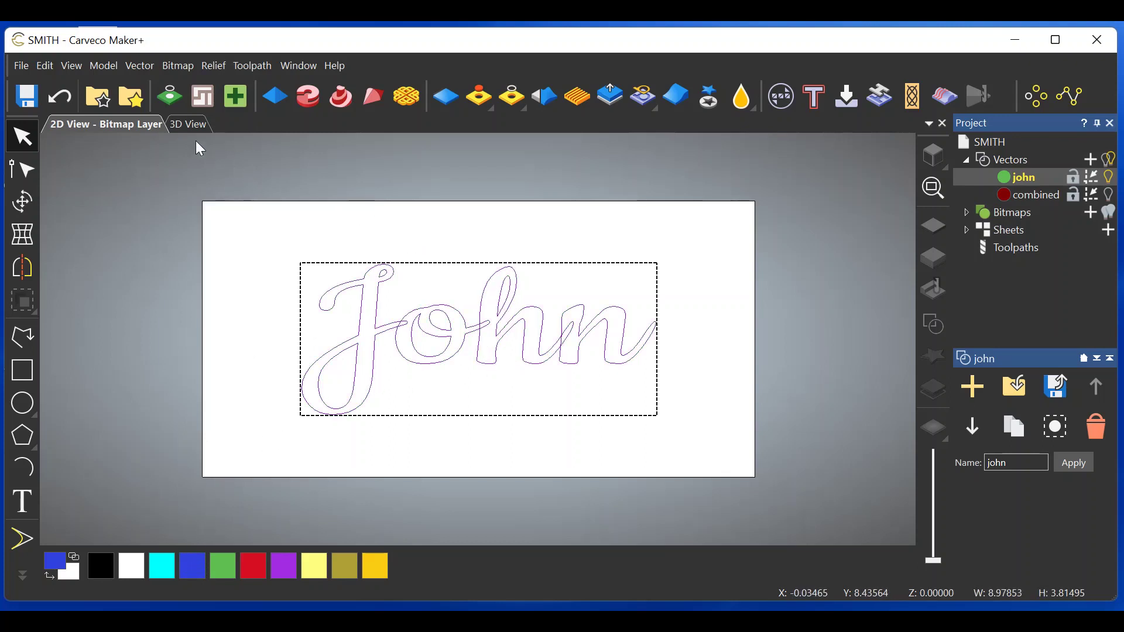
pyautogui.click(180, 68)
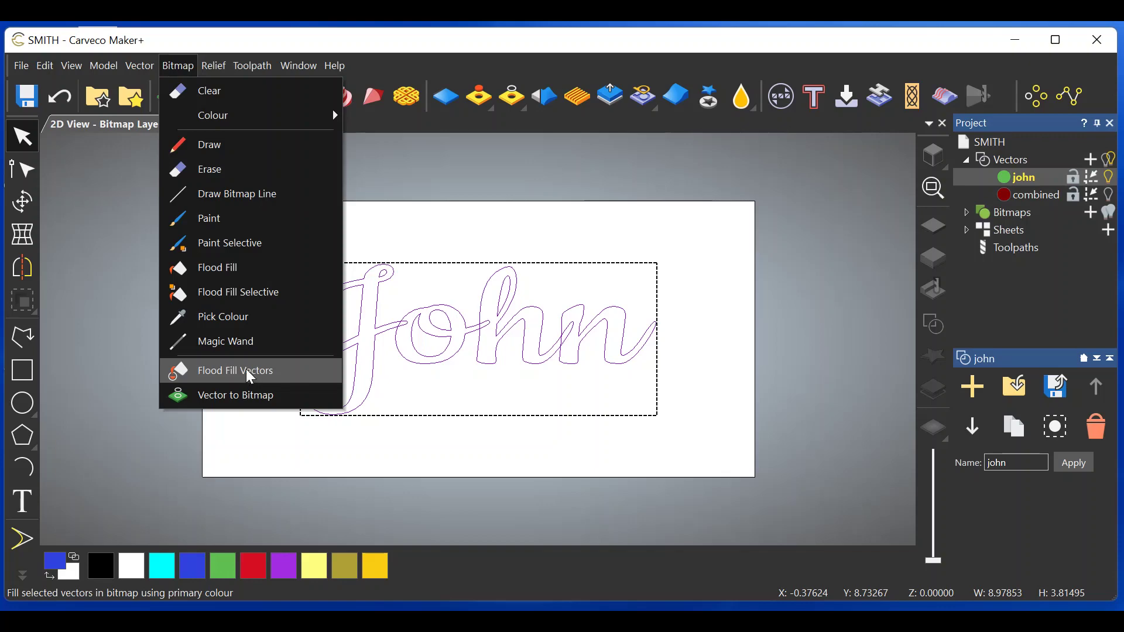
pyautogui.click(250, 377)
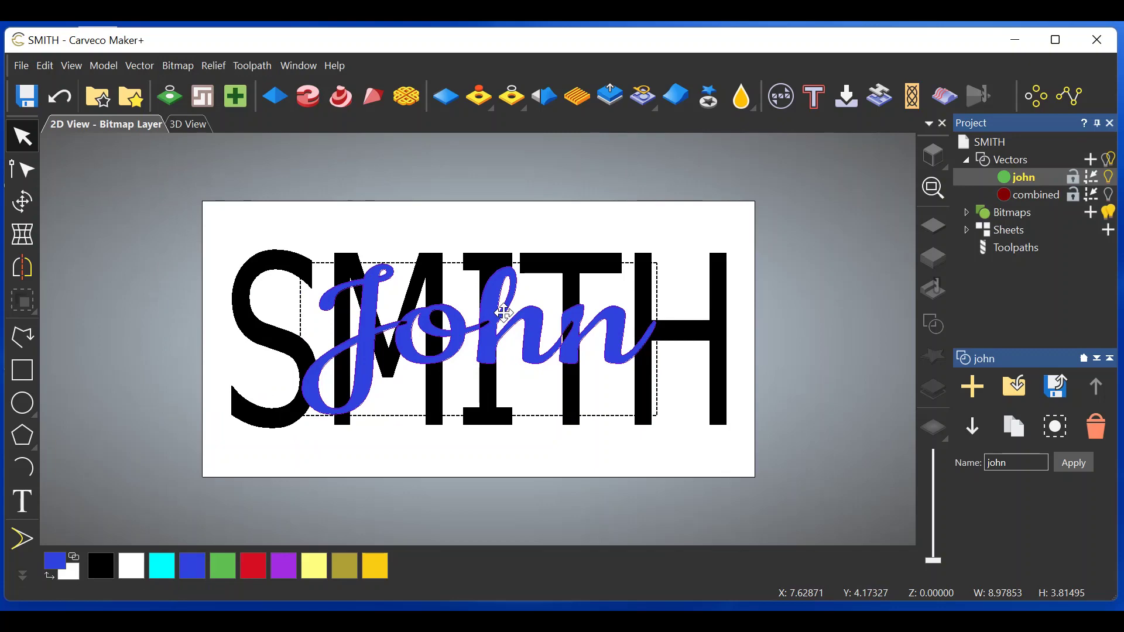
pyautogui.press('Escape')
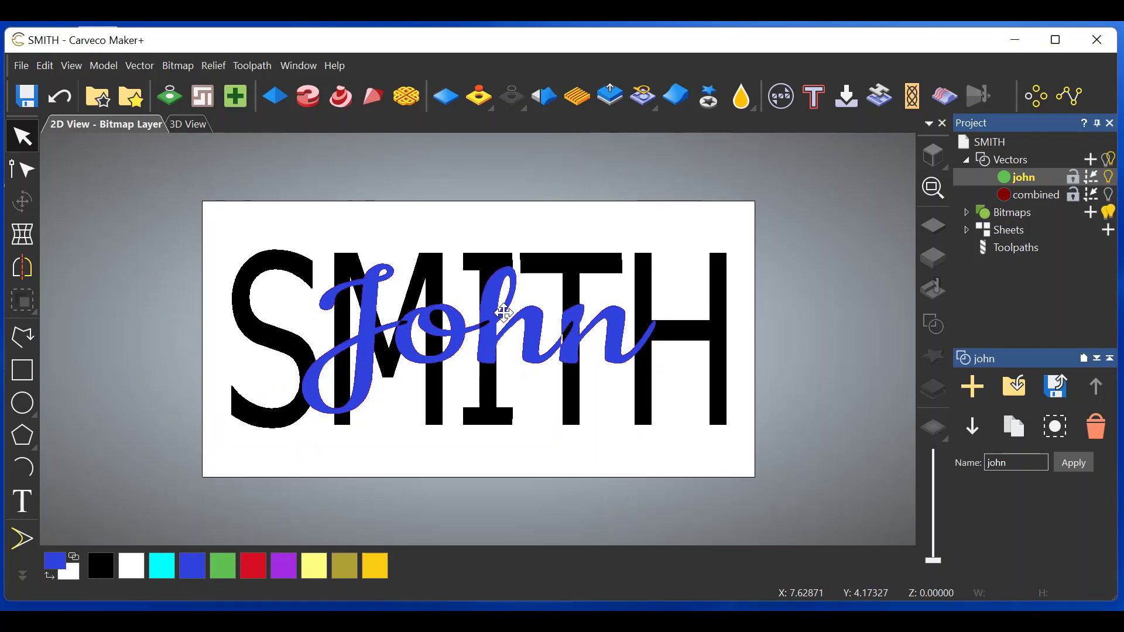
# Step: Create boundary vectors from the blue lettering with Bitmap to Vector, using speckle size 2 pixels, smoothness 75% and the primary colour
pyautogui.click(174, 100)
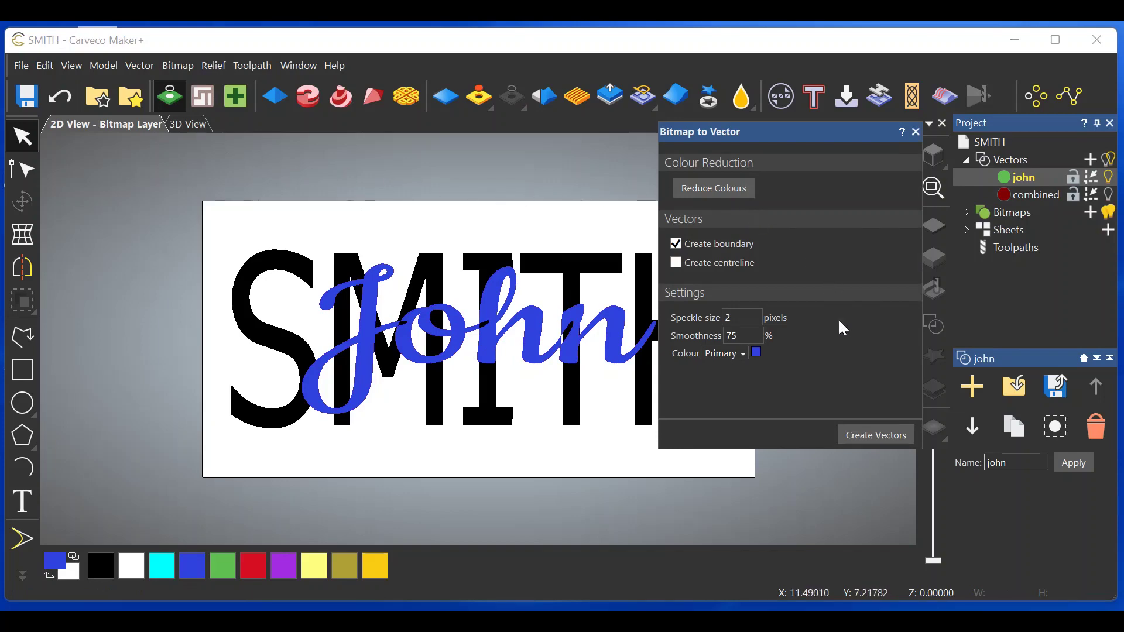
pyautogui.click(875, 435)
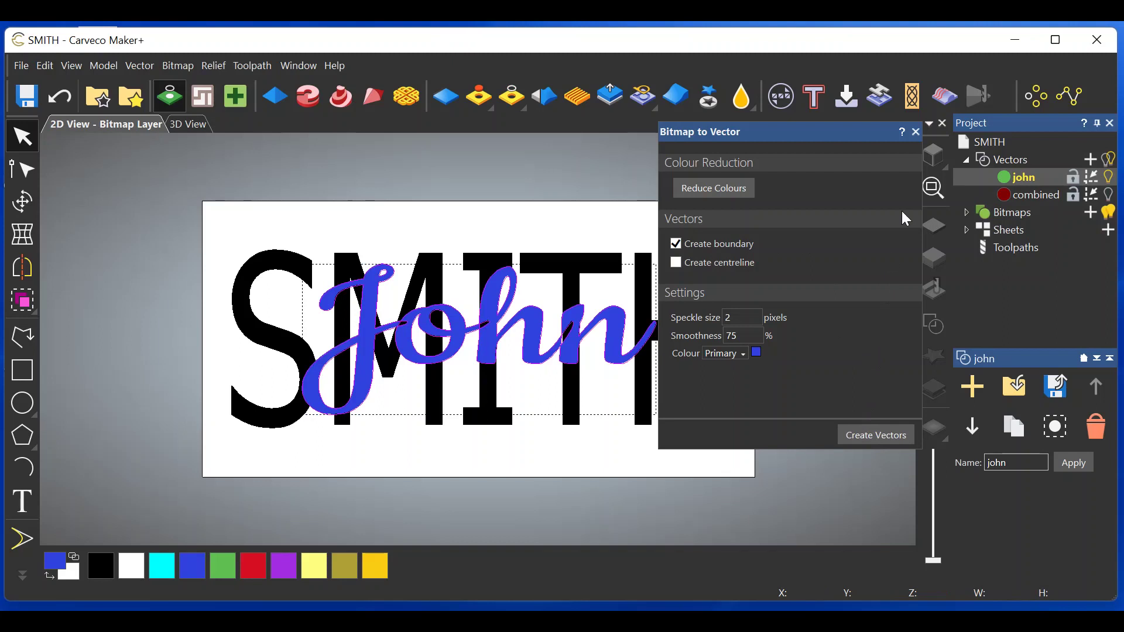
pyautogui.click(914, 133)
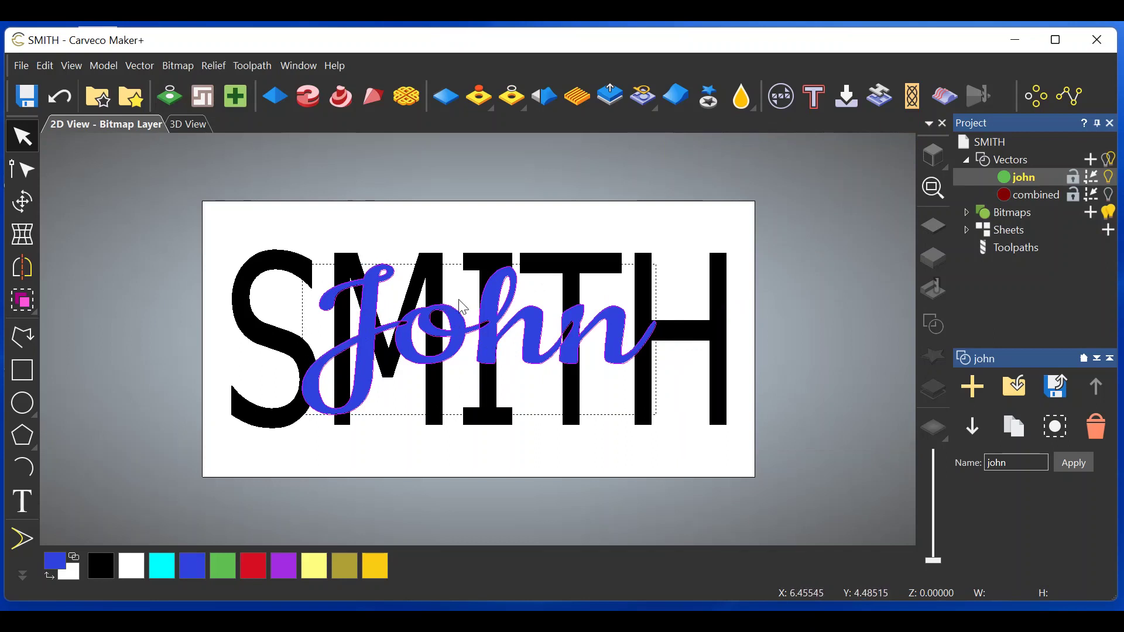
# Step: Clear the Bitmap Layer's contents, removing the black and blue lettering fills
pyautogui.click(968, 213)
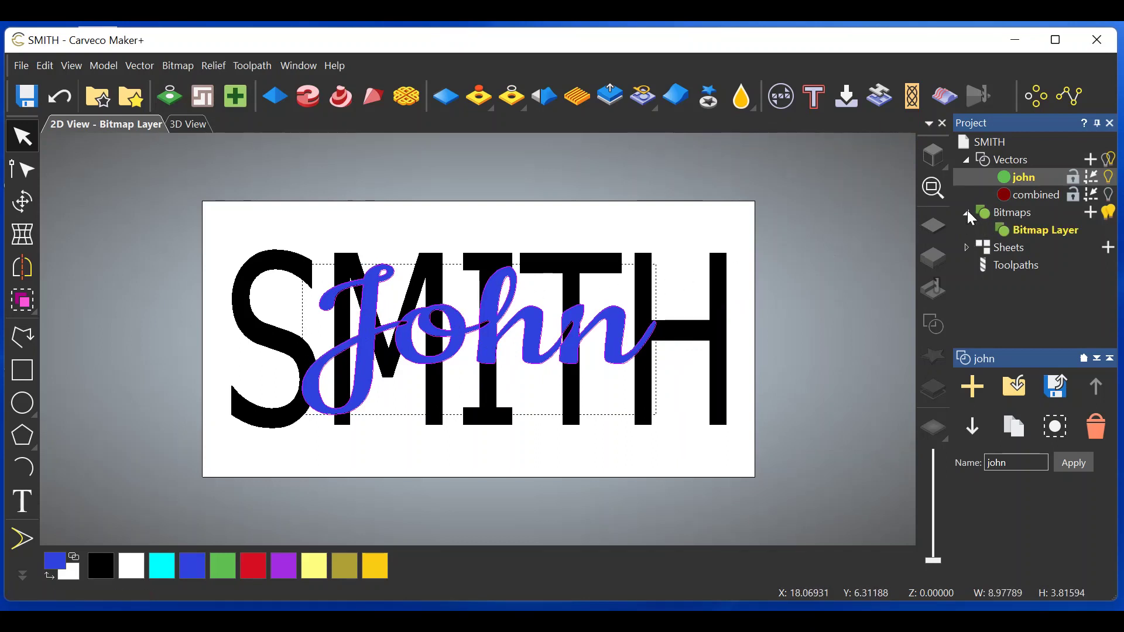
pyautogui.click(1009, 230)
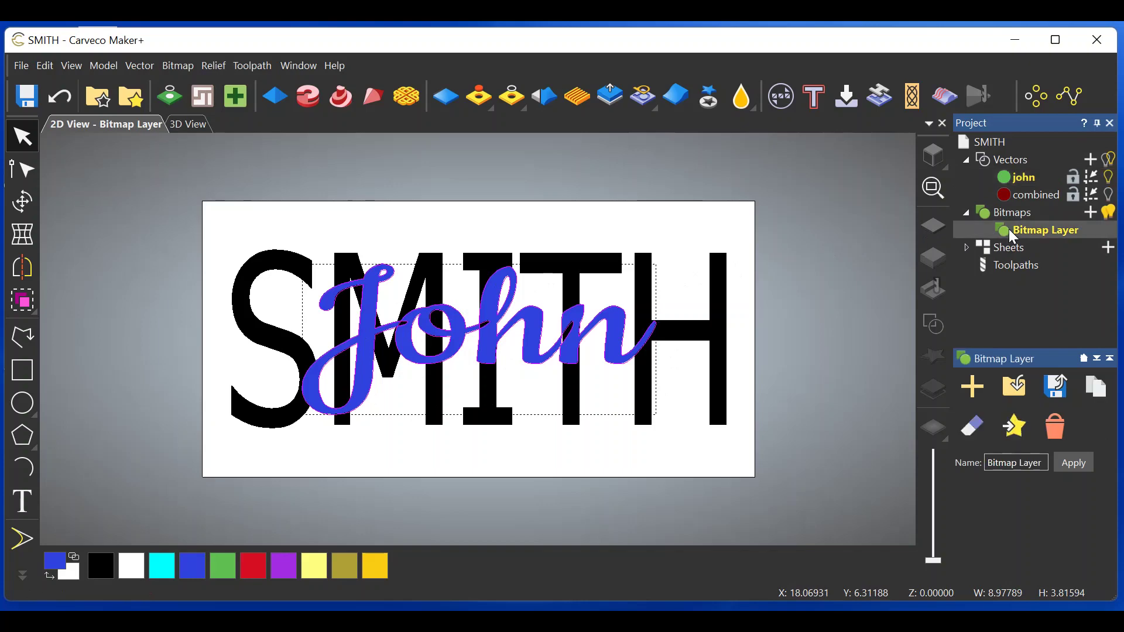
pyautogui.click(971, 427)
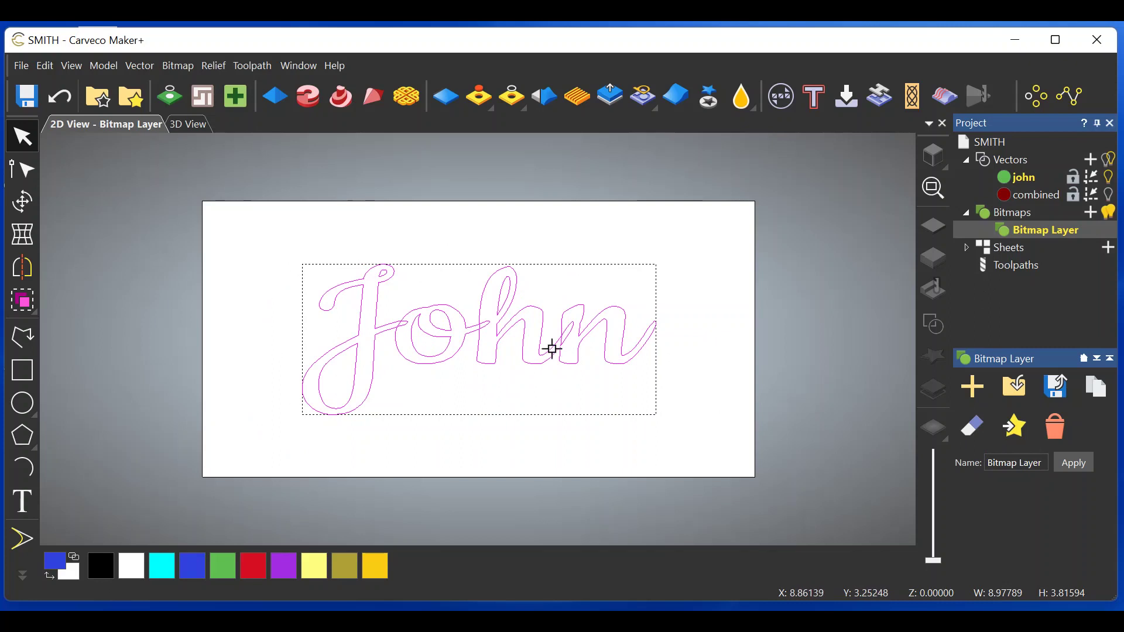
# Step: Delete the three small overlap vectors where the script letters join, and group the remaining first-name vectors
pyautogui.scroll(2, 585, 339)
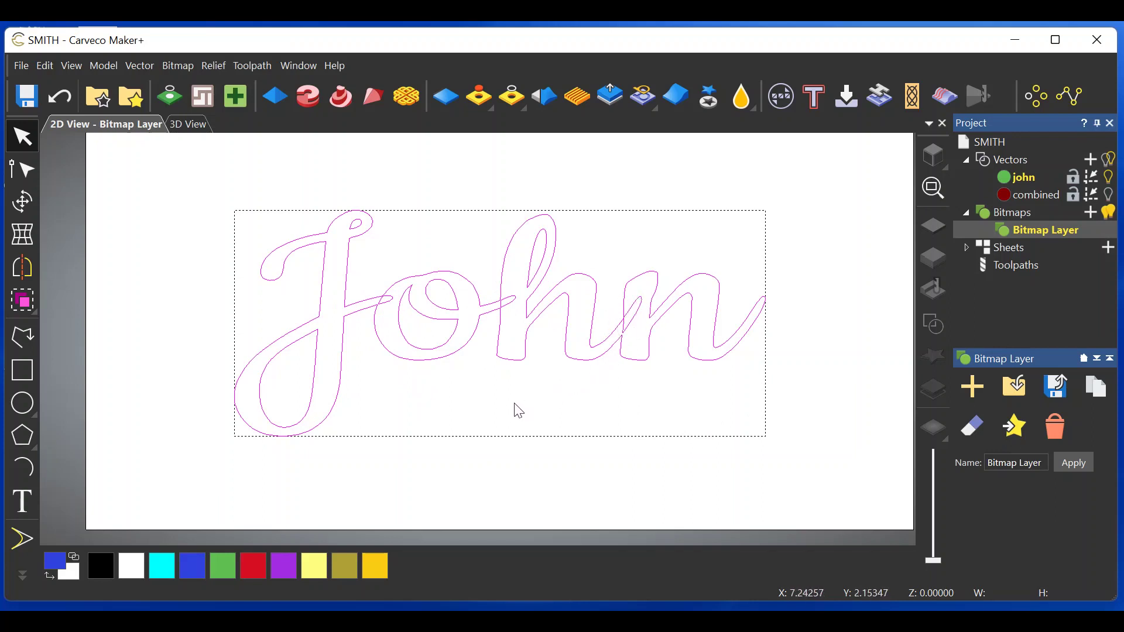
pyautogui.click(491, 183)
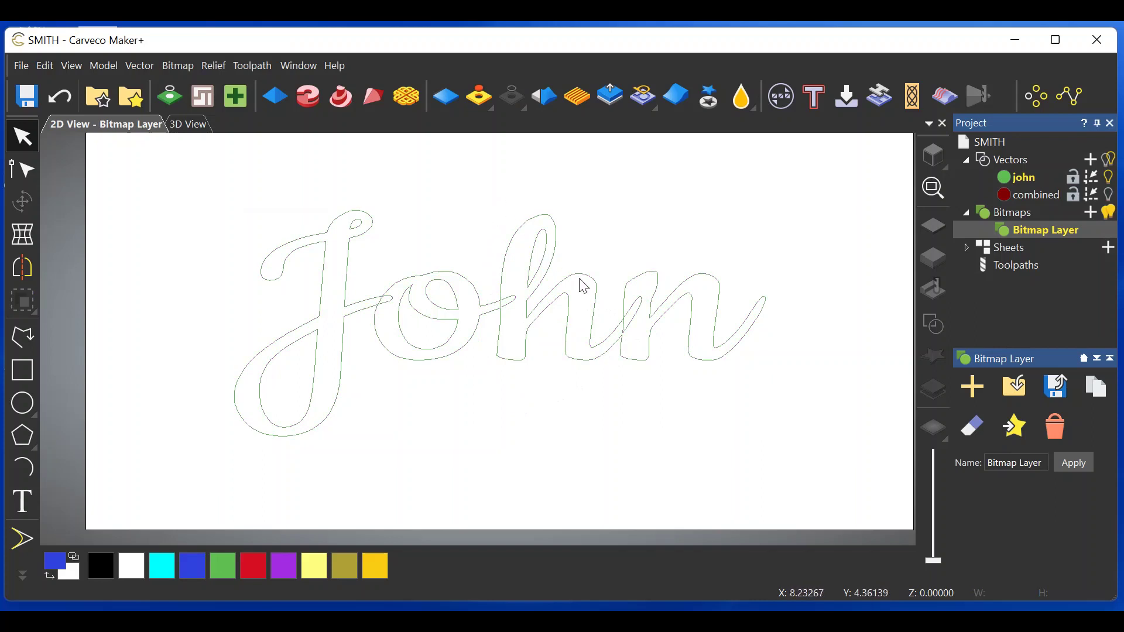
pyautogui.click(637, 311)
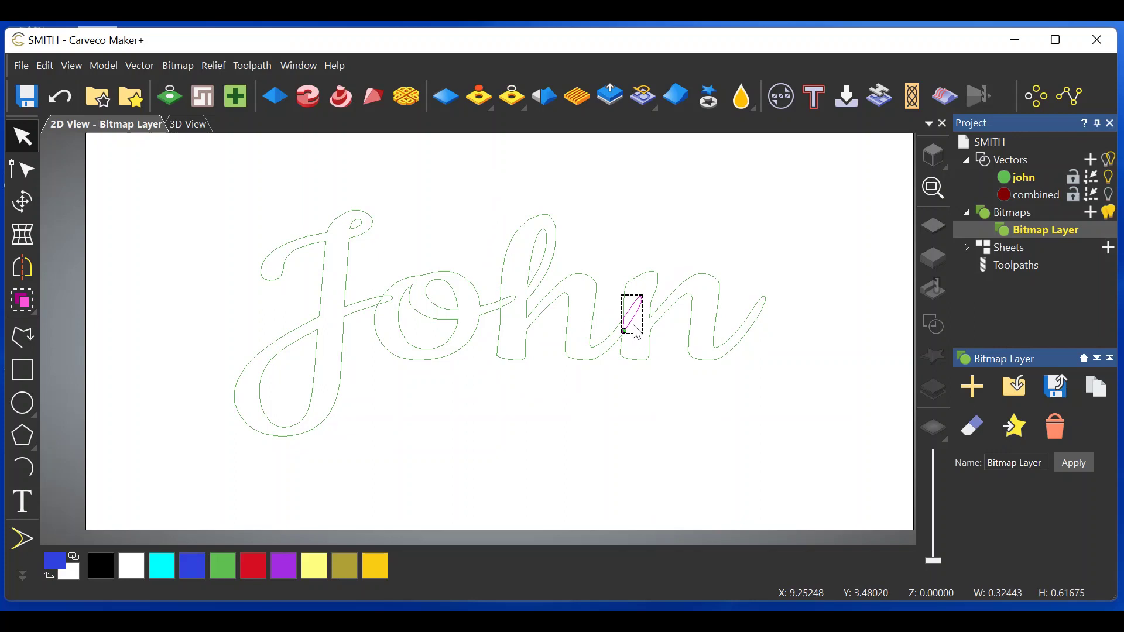
pyautogui.press('Delete')
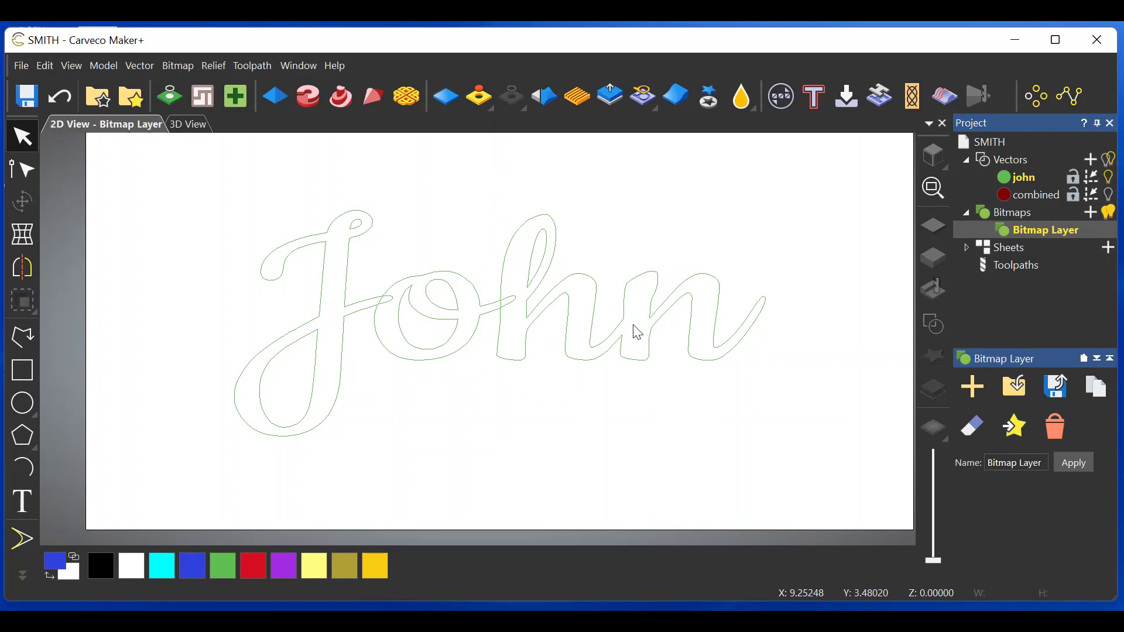
pyautogui.click(513, 304)
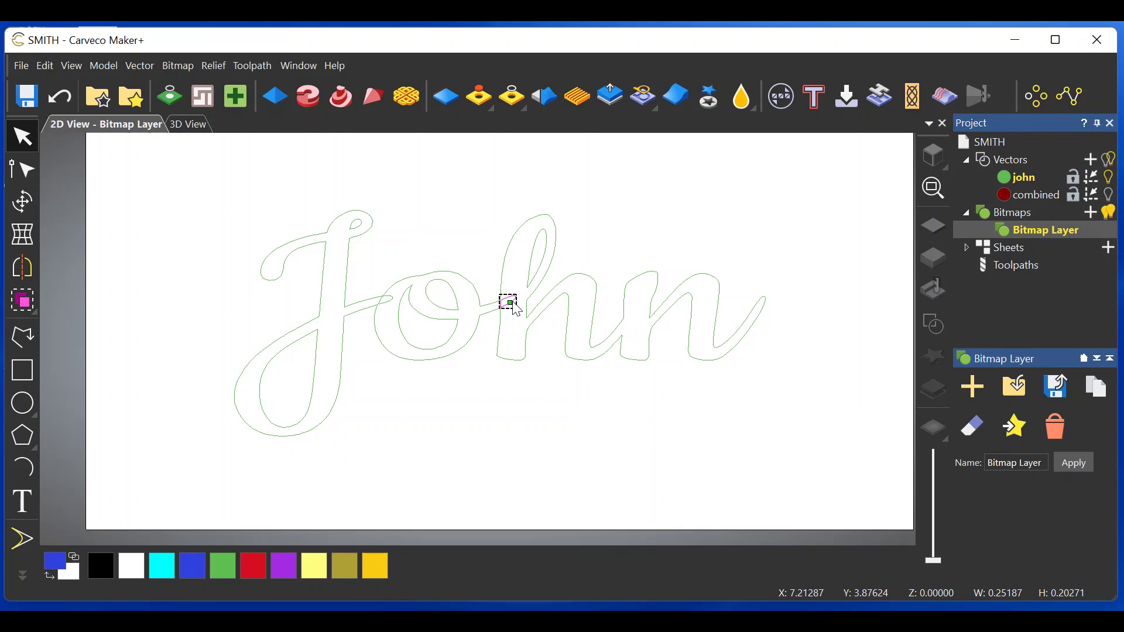
pyautogui.press('Delete')
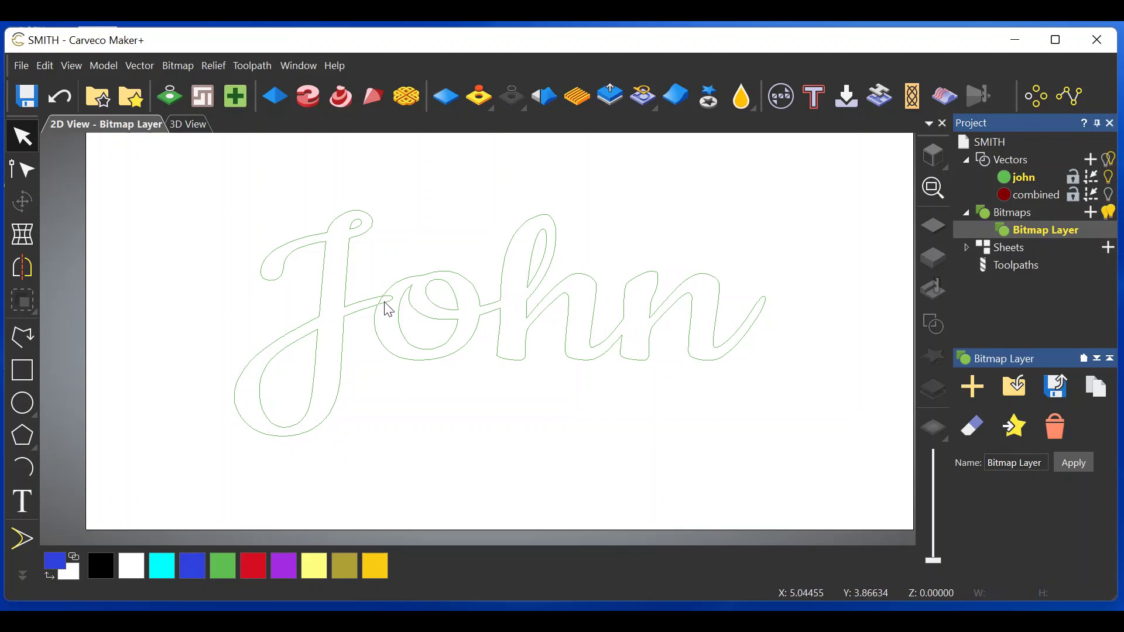
pyautogui.click(389, 311)
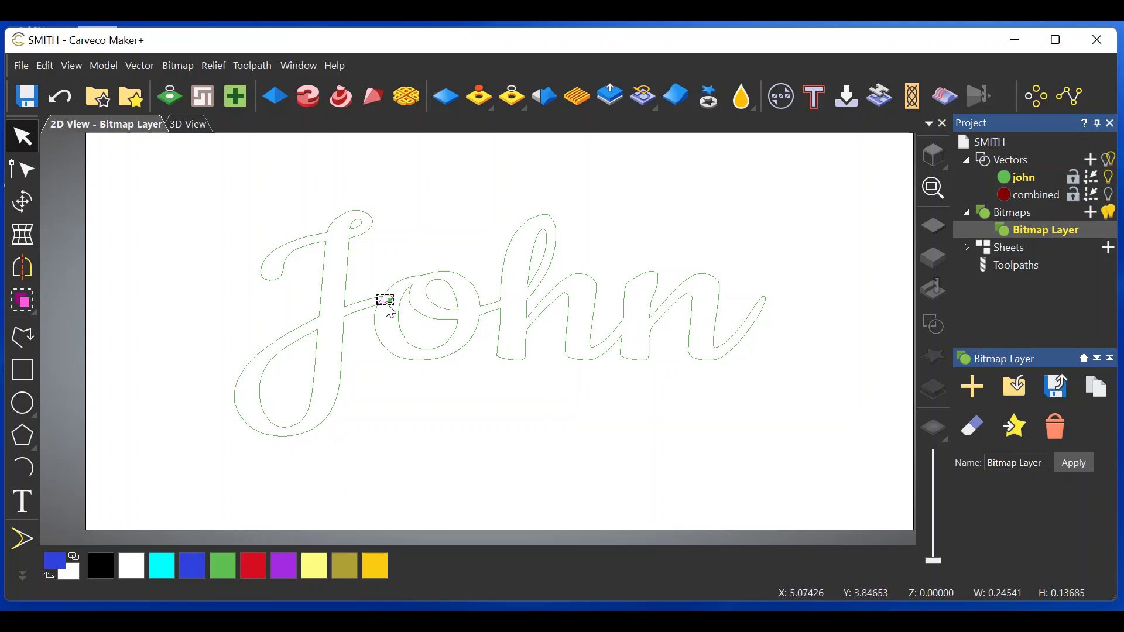
pyautogui.press('Delete')
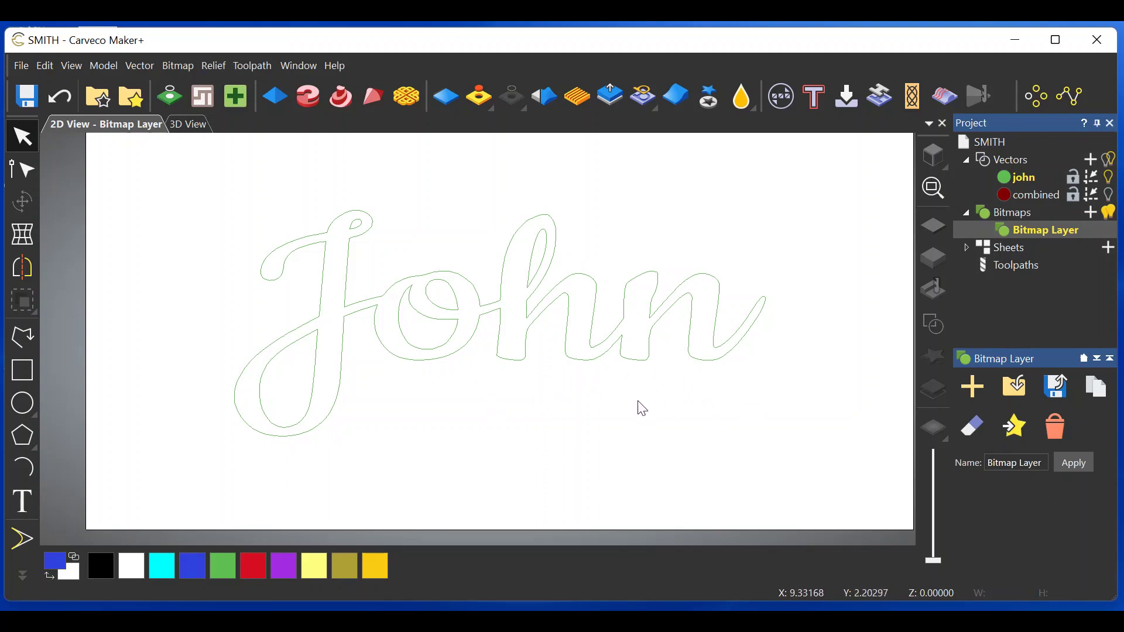
pyautogui.moveTo(768, 427); pyautogui.dragTo(202, 207)
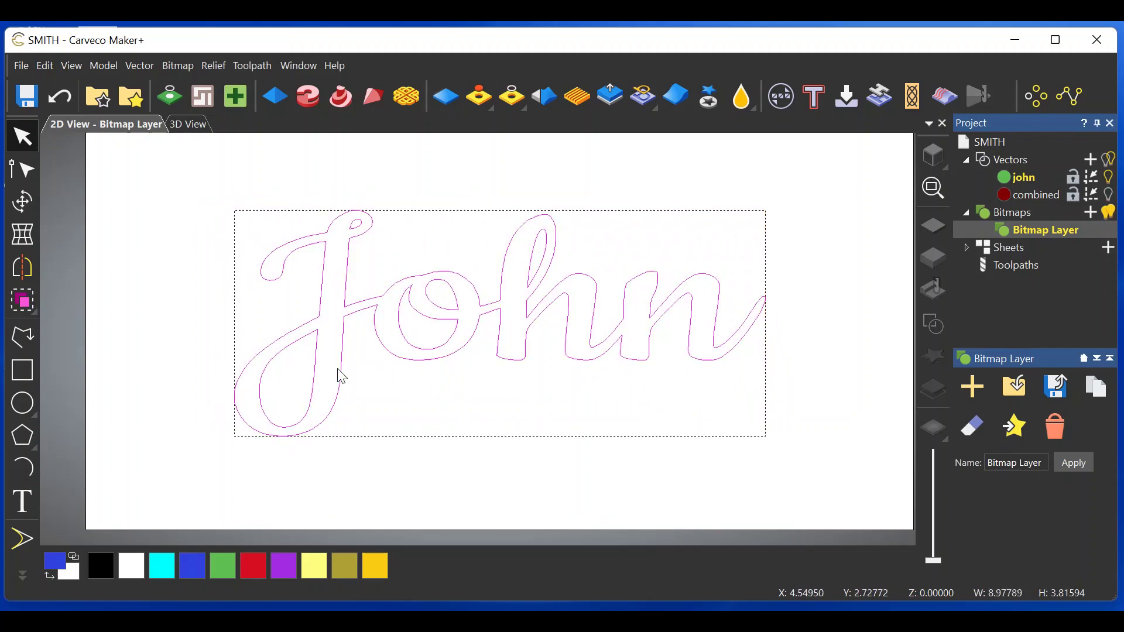
pyautogui.click(22, 301)
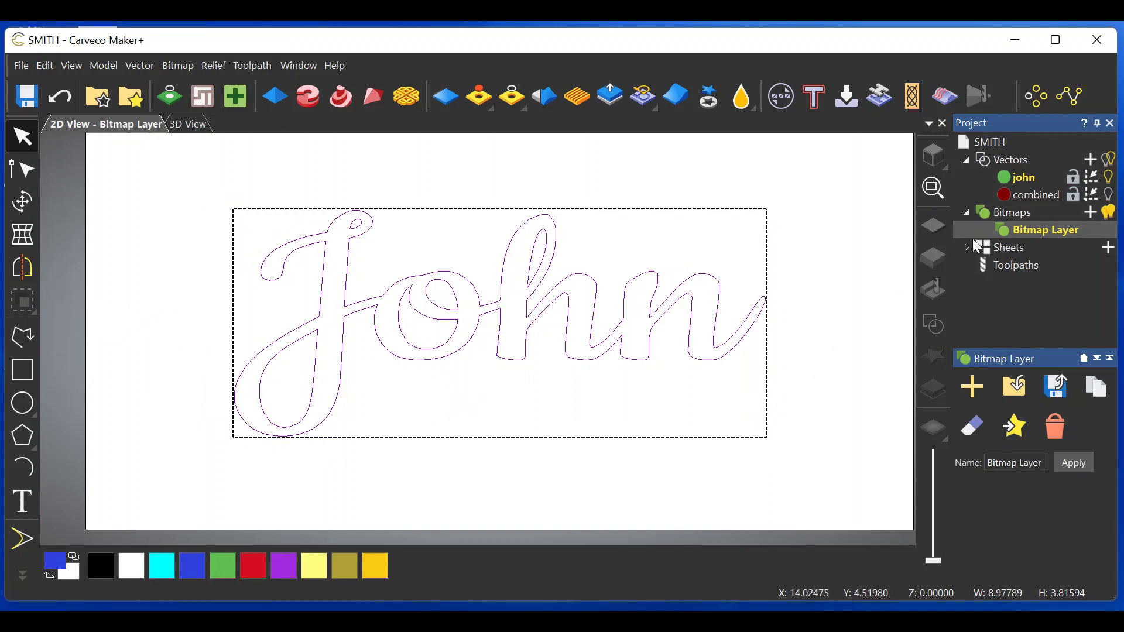
# Step: Make the combined vector layer active and visible, and hide the first-name layer
pyautogui.click(1037, 195)
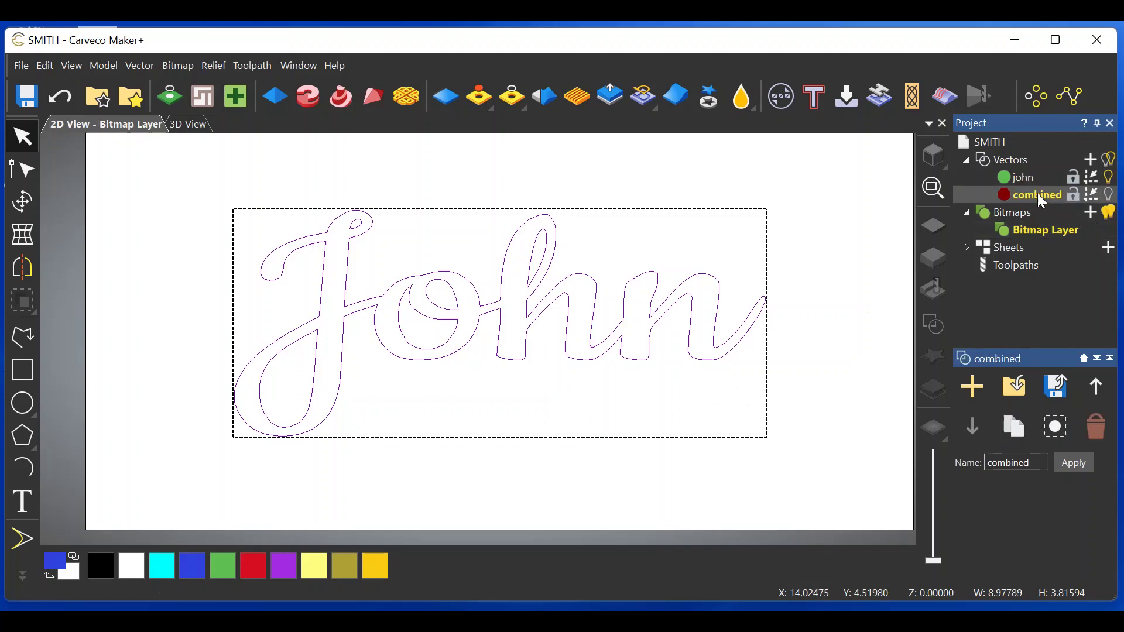
pyautogui.click(1110, 177)
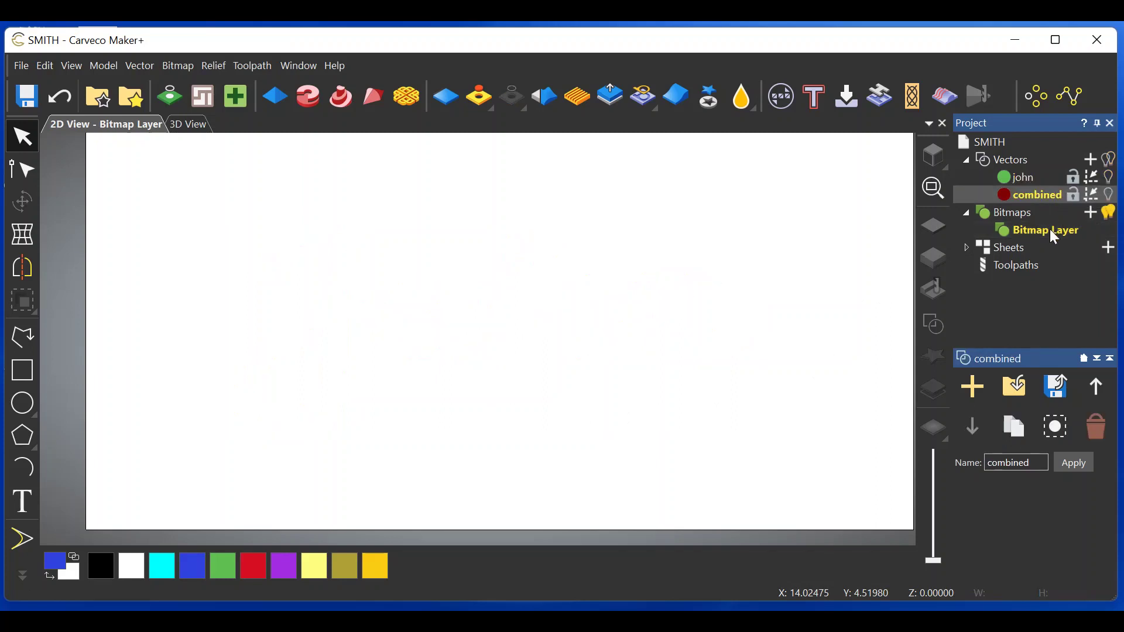
pyautogui.click(1110, 196)
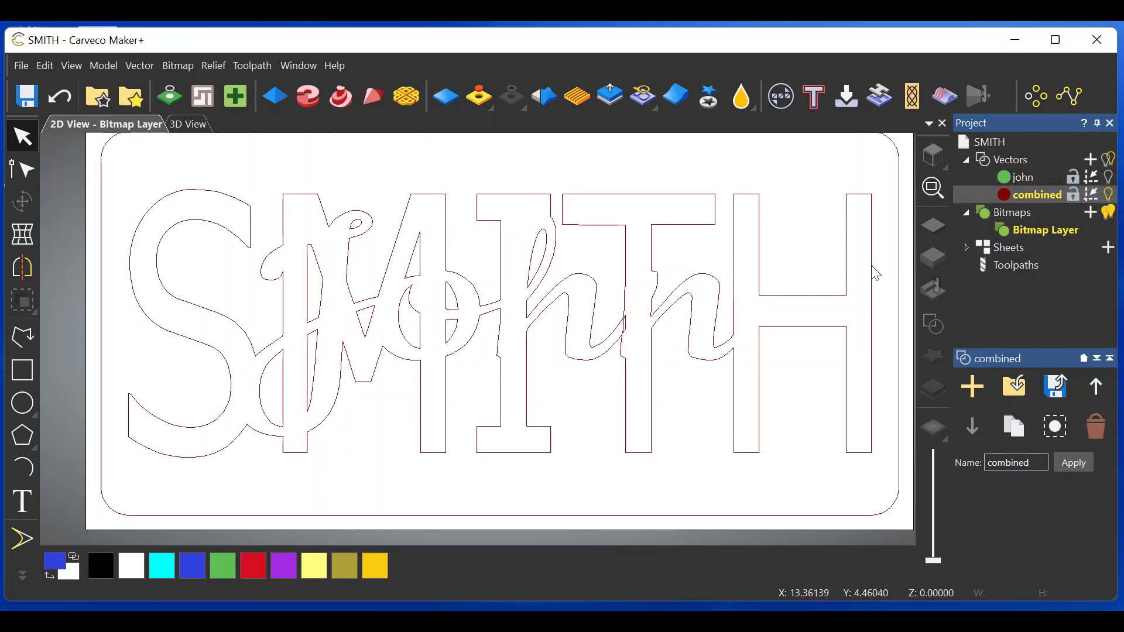
# Step: Copy the rounded border rectangle from the combined layer
pyautogui.scroll(-2, 744, 260)
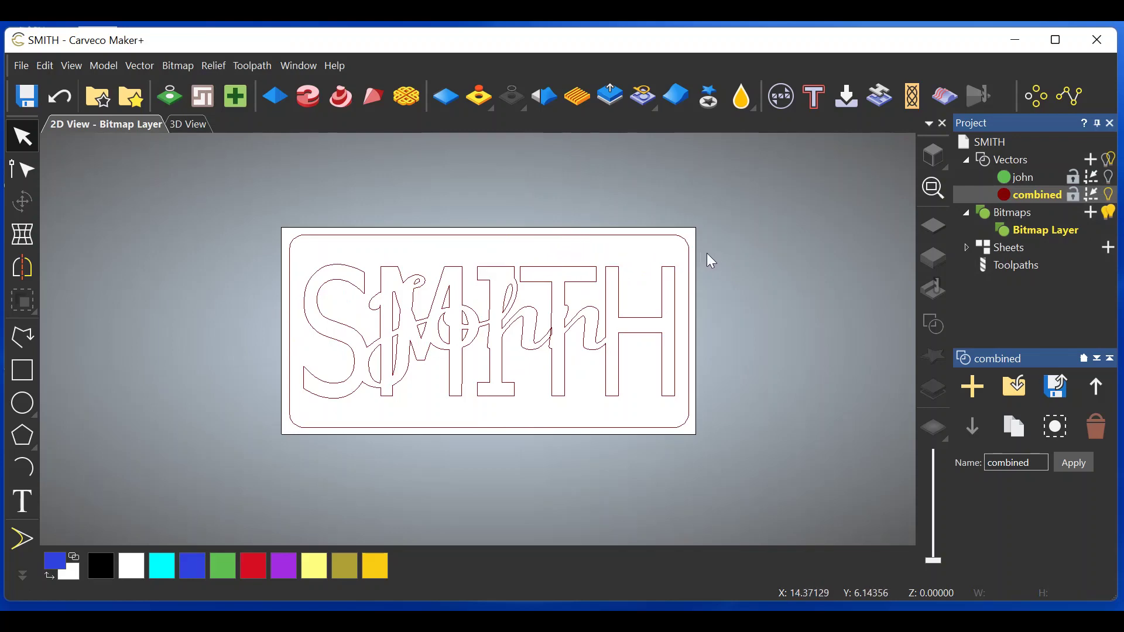
pyautogui.moveTo(702, 241); pyautogui.dragTo(672, 252)
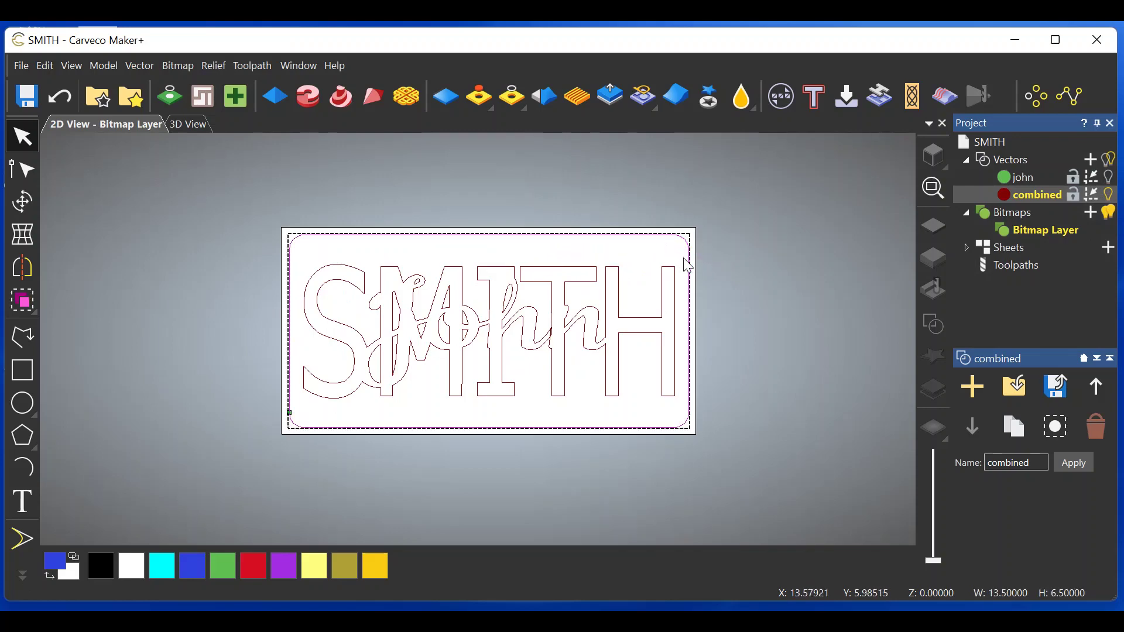
pyautogui.rightClick(677, 244)
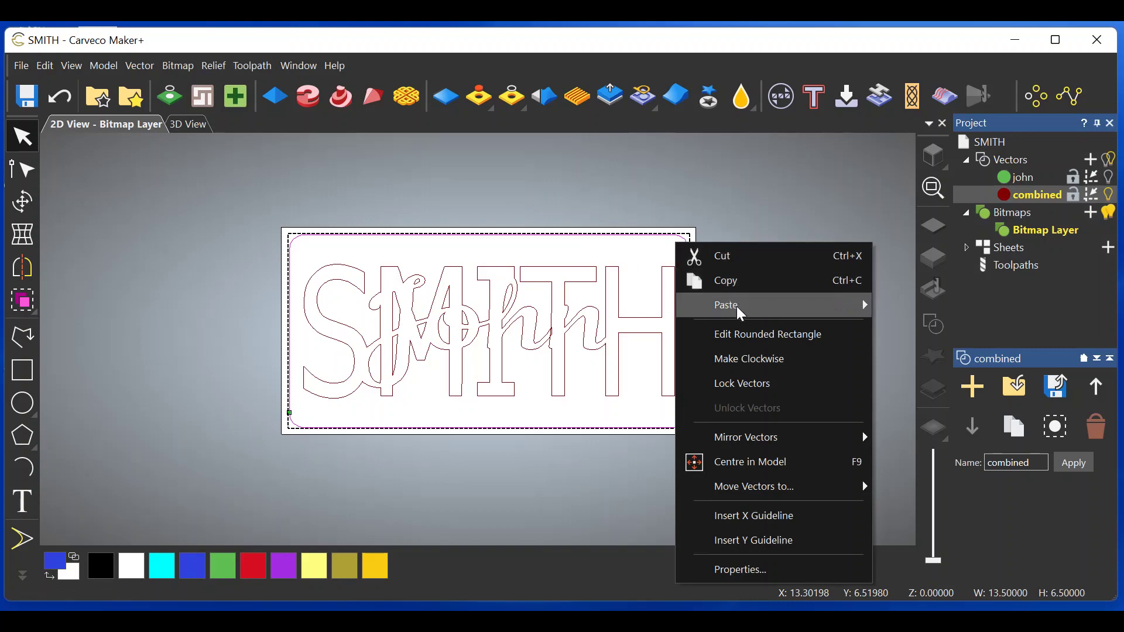
pyautogui.click(734, 283)
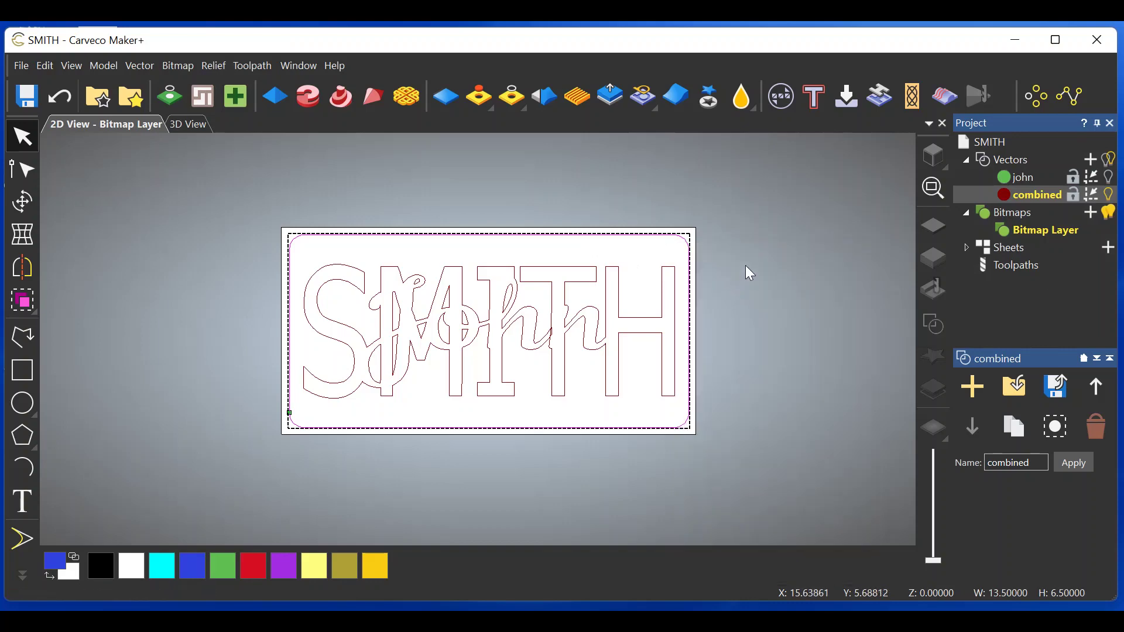
# Step: Make the first-name vector layer active and visible, hide the combined layer, and paste the copied rounded border into it
pyautogui.click(1014, 178)
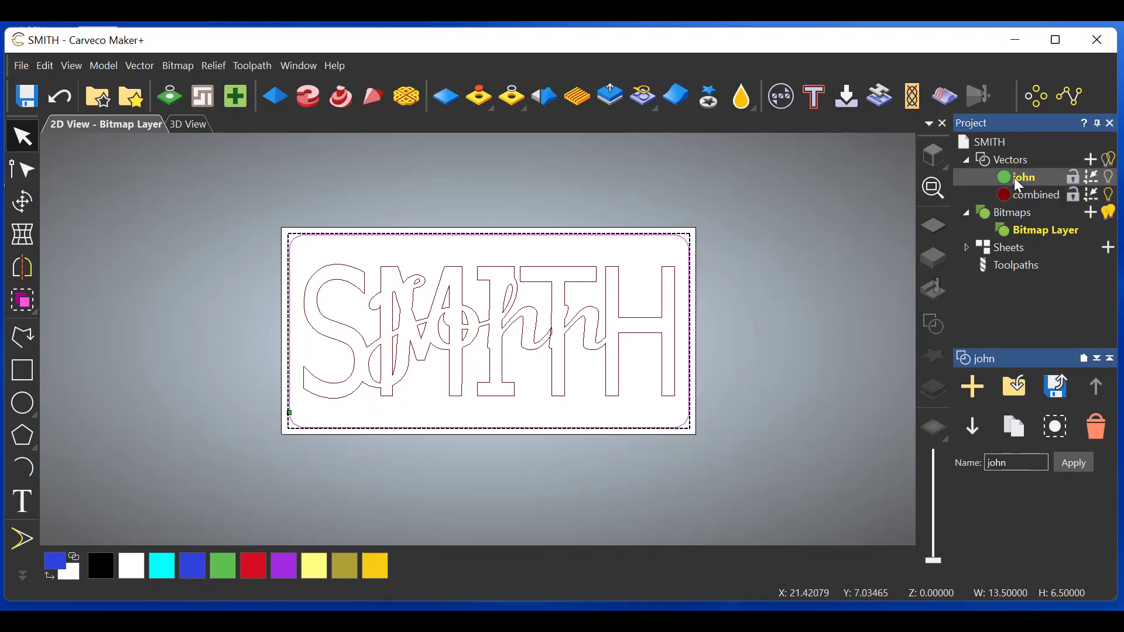
pyautogui.click(1113, 196)
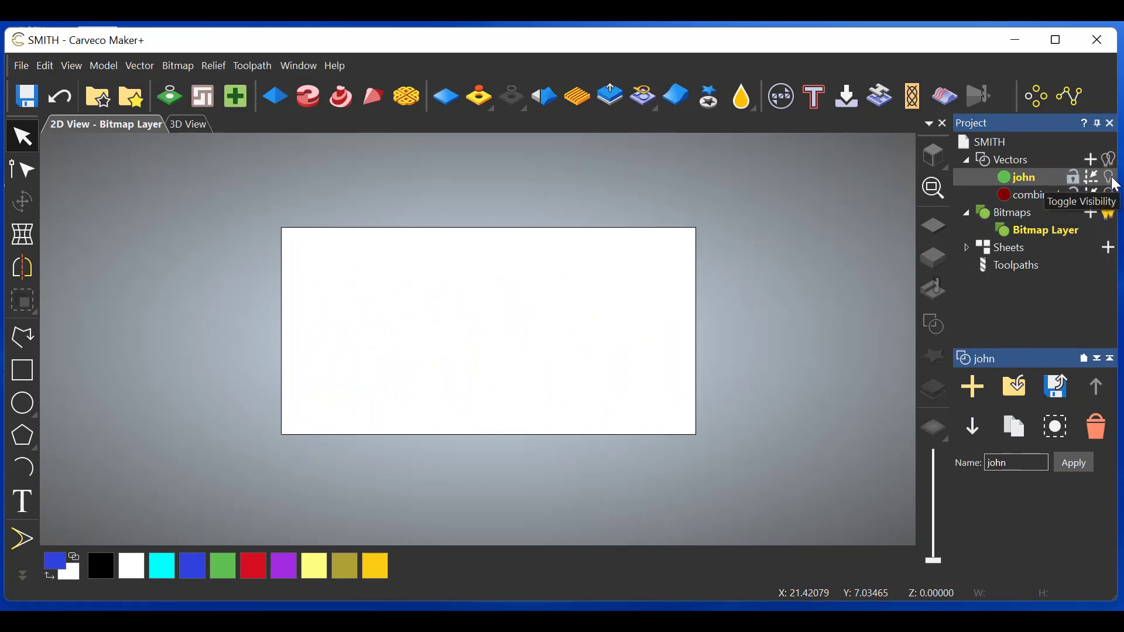
pyautogui.click(1111, 177)
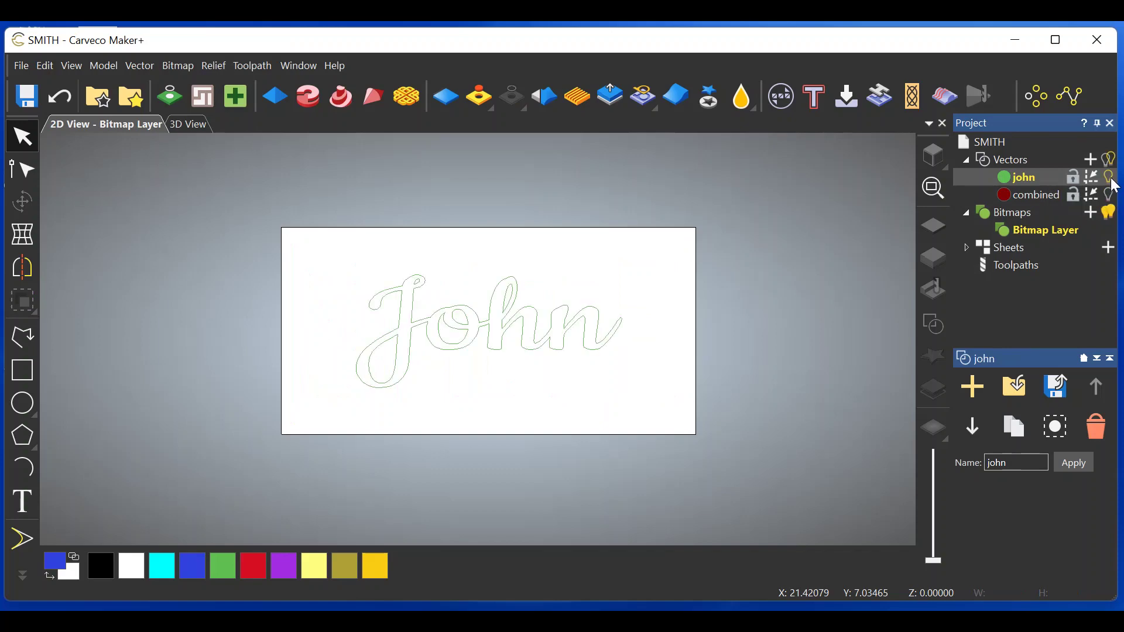
pyautogui.rightClick(648, 256)
pyautogui.moveTo(700, 268)
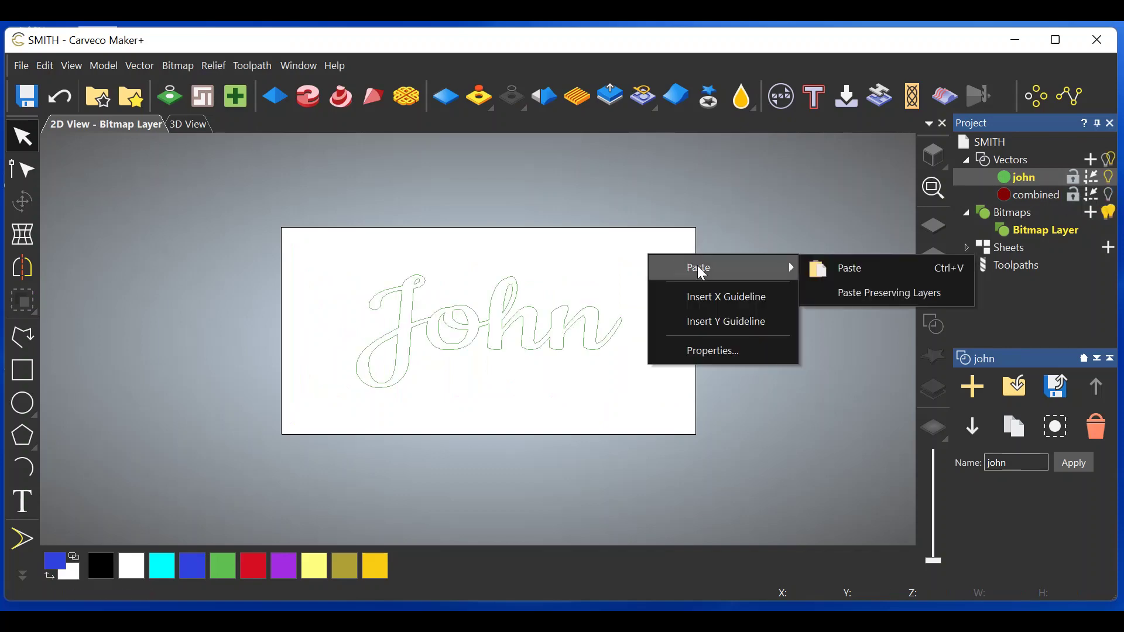
pyautogui.click(823, 270)
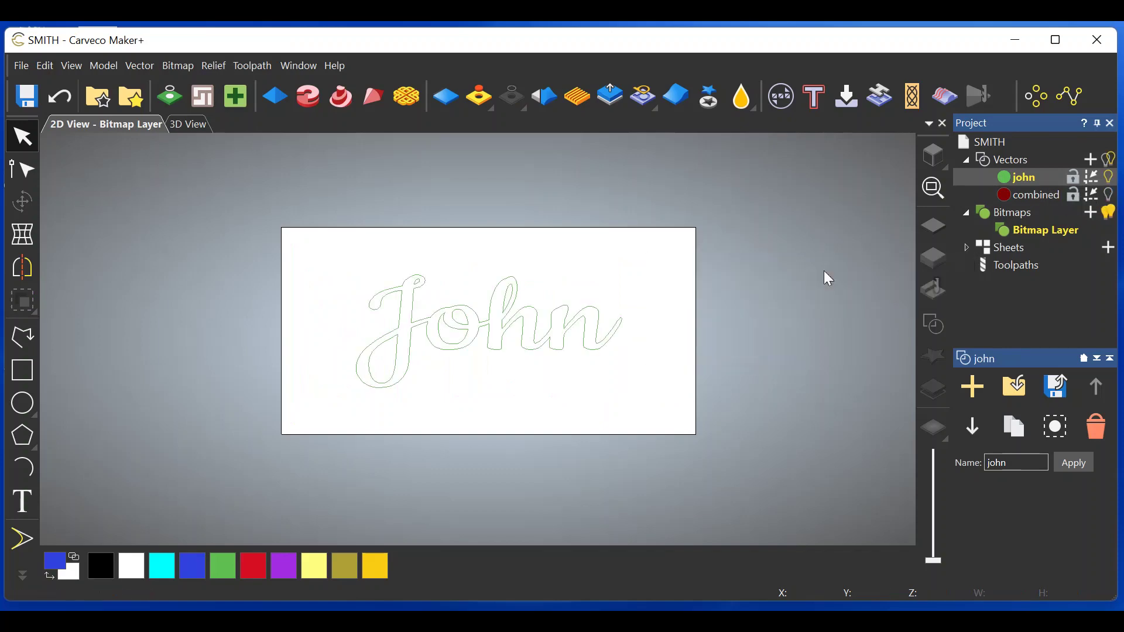
pyautogui.click(647, 293)
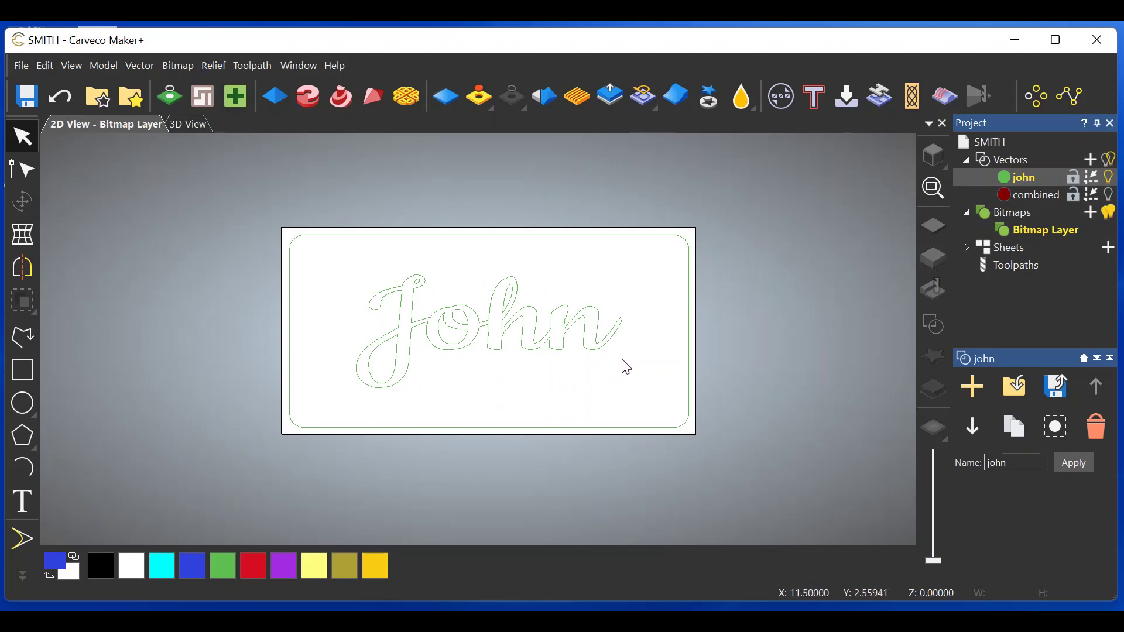
# Step: Start a 2D Area Clearance toolpath on the script lettering and rounded border, with a finish depth of 0.1 inches
pyautogui.moveTo(629, 355); pyautogui.dragTo(357, 297)
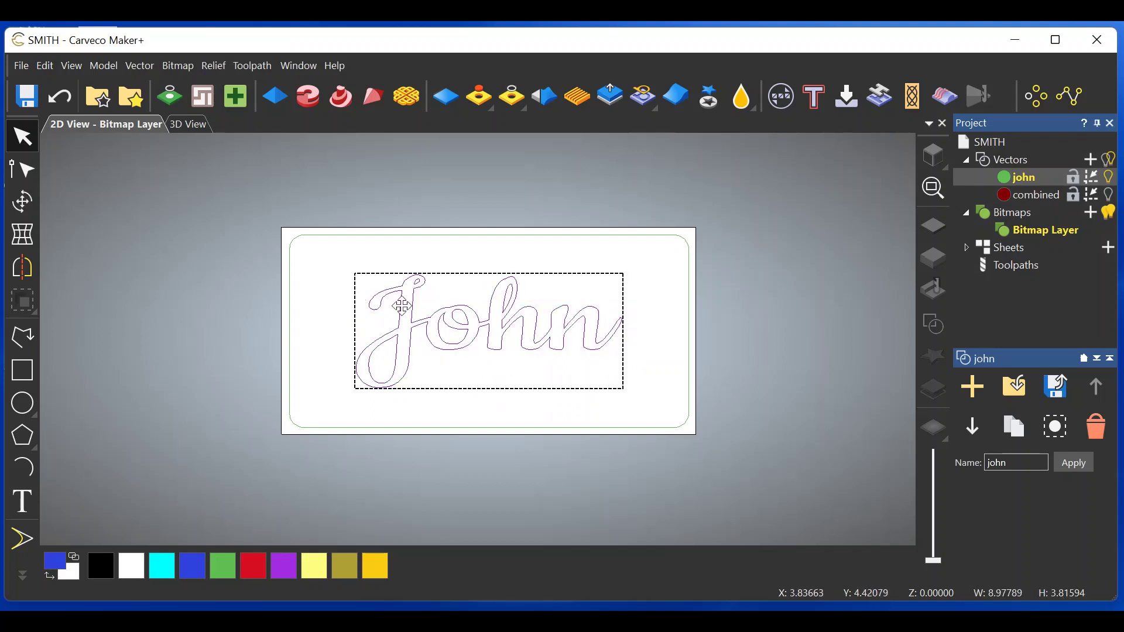
pyautogui.click(647, 236)
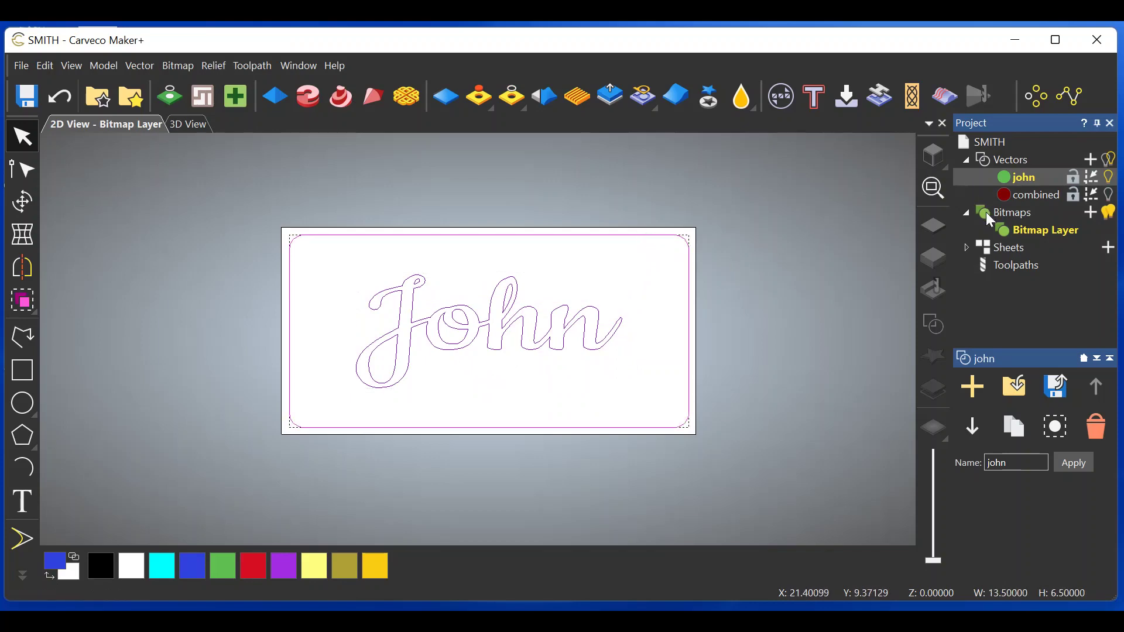
pyautogui.click(997, 268)
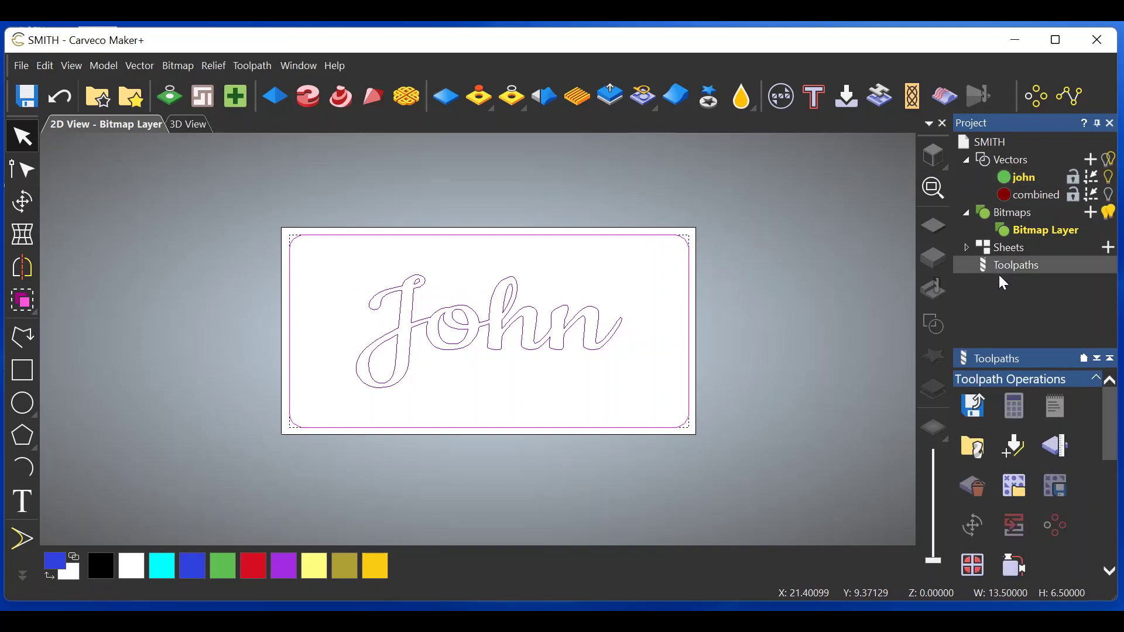
pyautogui.scroll(-5, 990, 436)
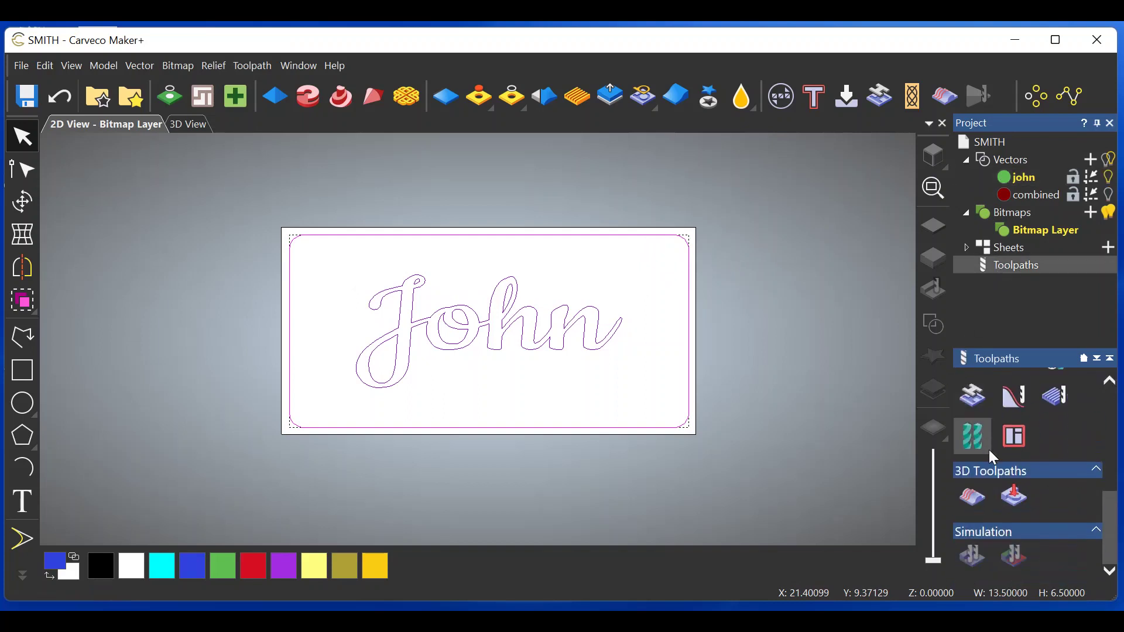
pyautogui.scroll(3, 991, 445)
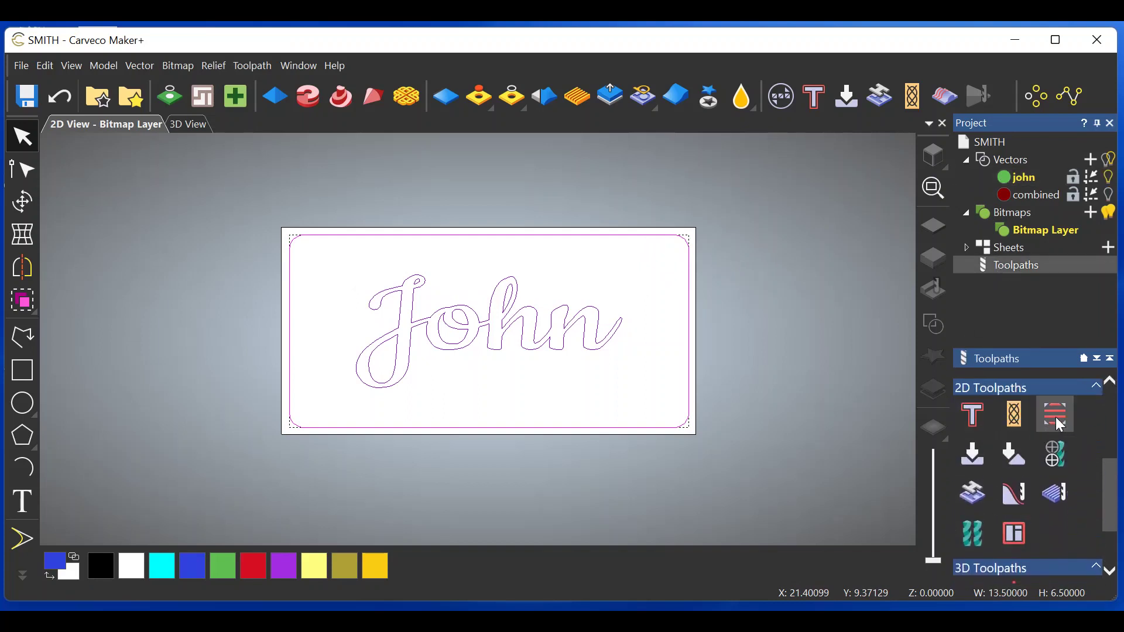
pyautogui.click(1055, 417)
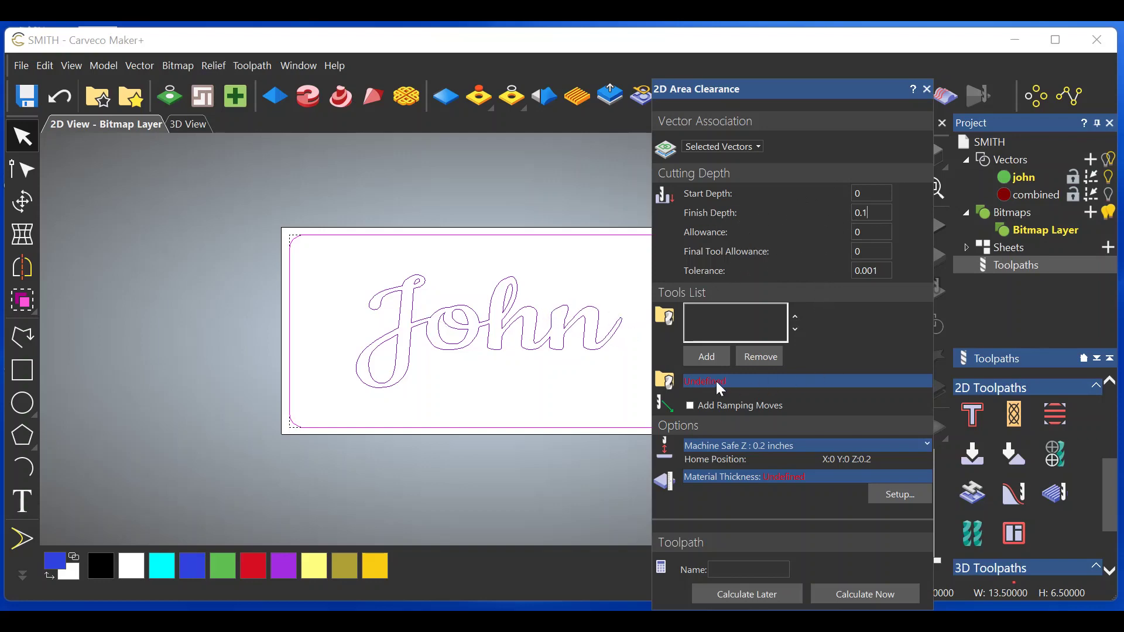
# Step: Add the wood or plastic End Mill 1/4 Inch and End Mill 1/8 Inch to the area clearance tools list
pyautogui.click(707, 356)
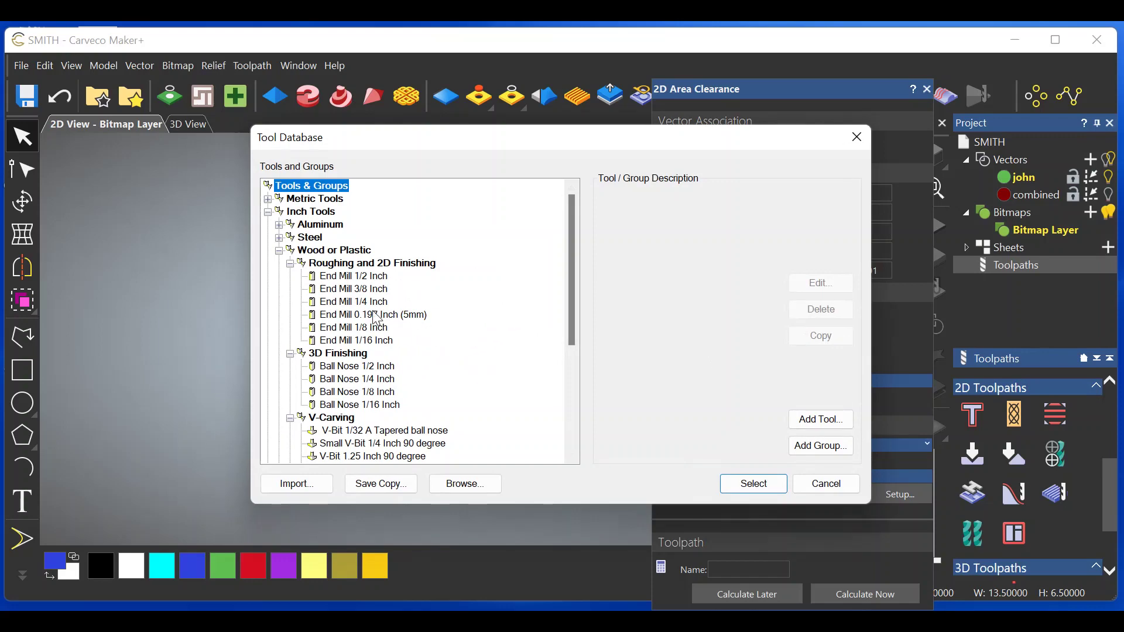
pyautogui.click(357, 302)
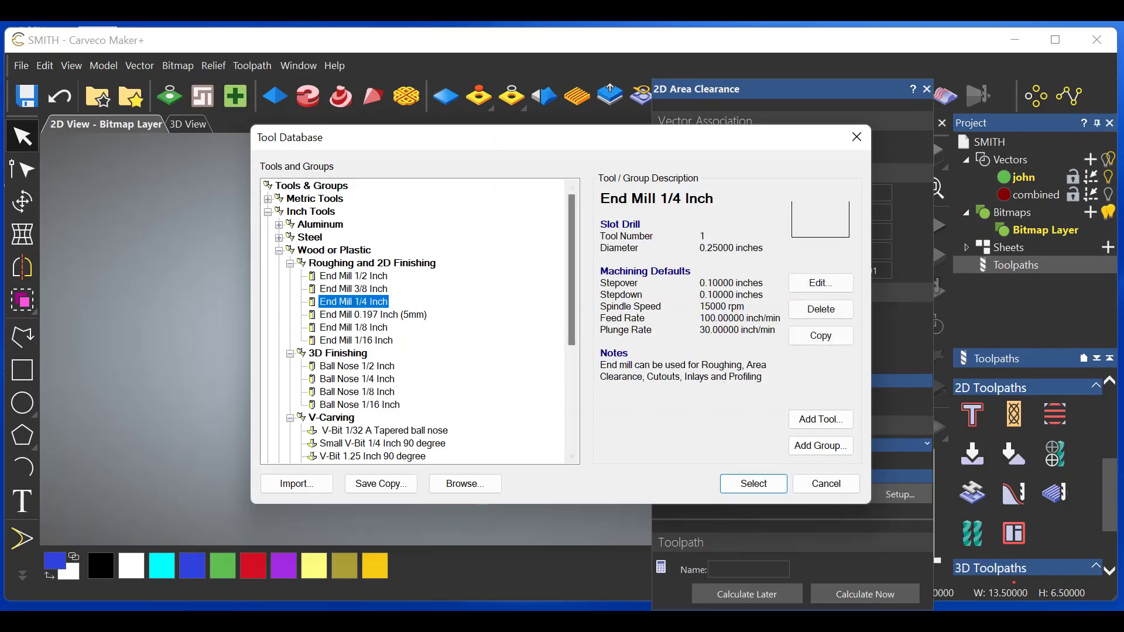
pyautogui.click(755, 485)
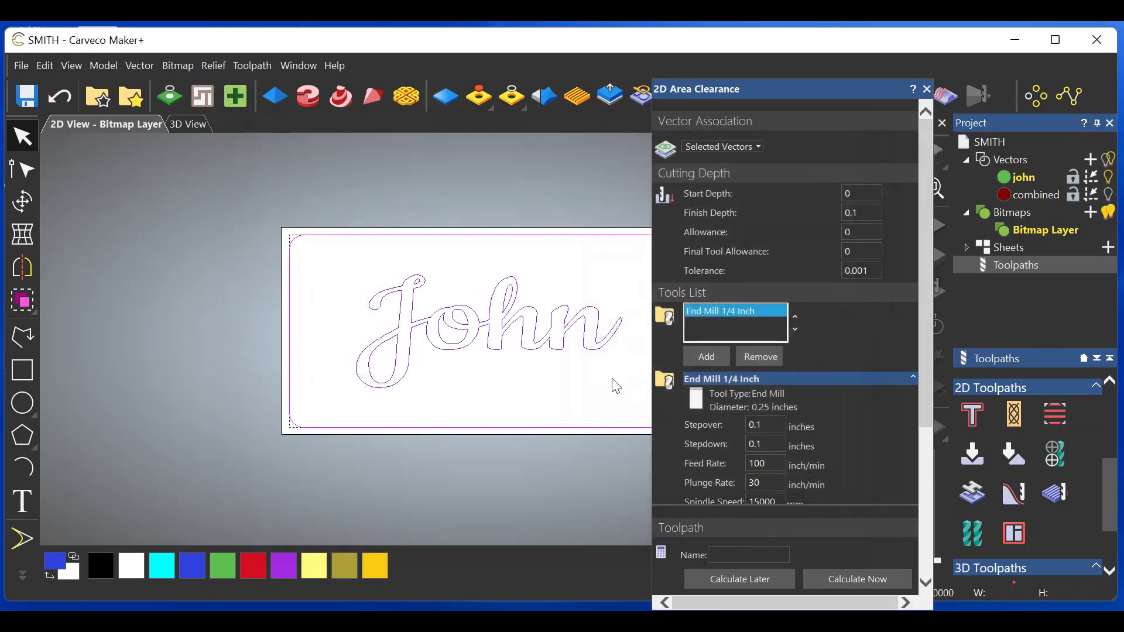
pyautogui.click(707, 357)
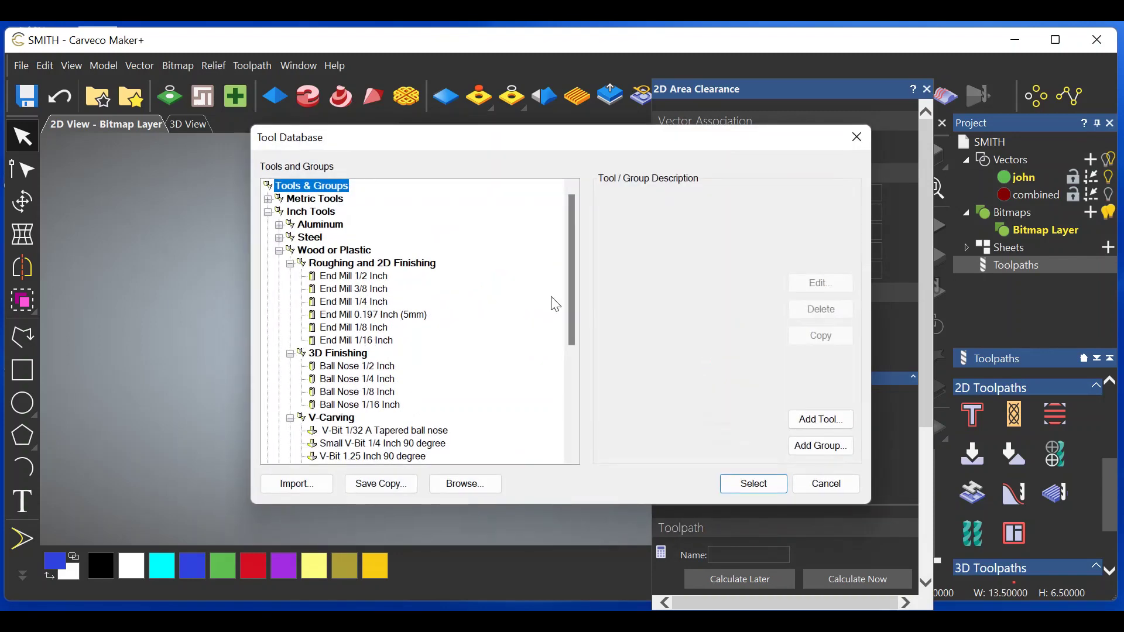
pyautogui.click(375, 329)
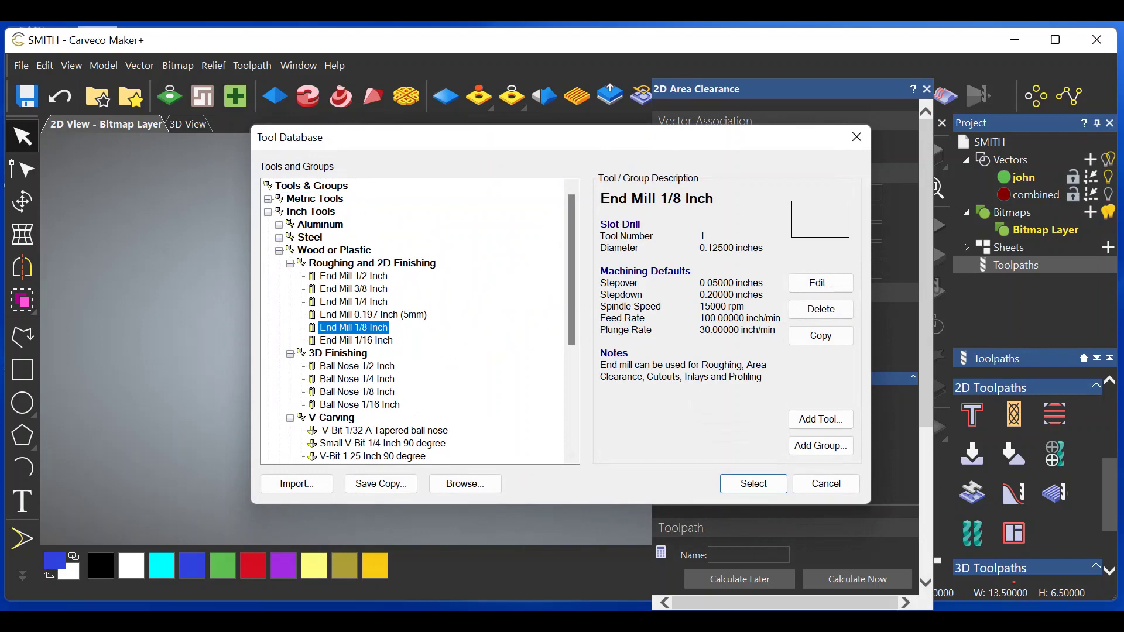
pyautogui.click(755, 486)
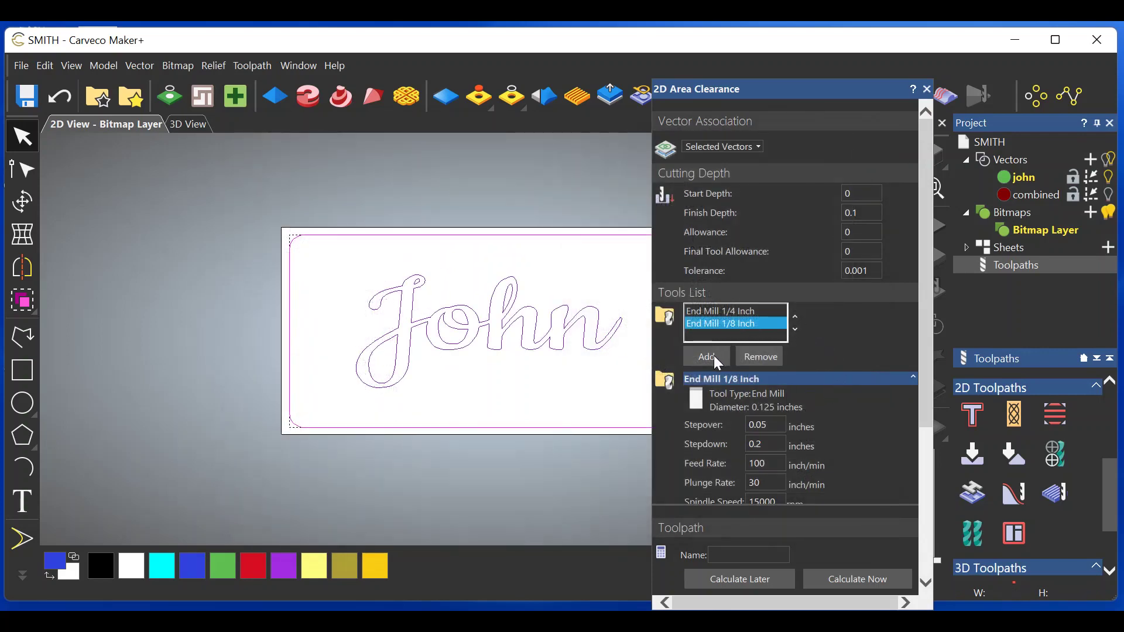
# Step: Set the 1/8 inch end mill to the Offset clearance strategy, with a feed rate of 70 inch/min and tool number 2
pyautogui.scroll(-4, 743, 381)
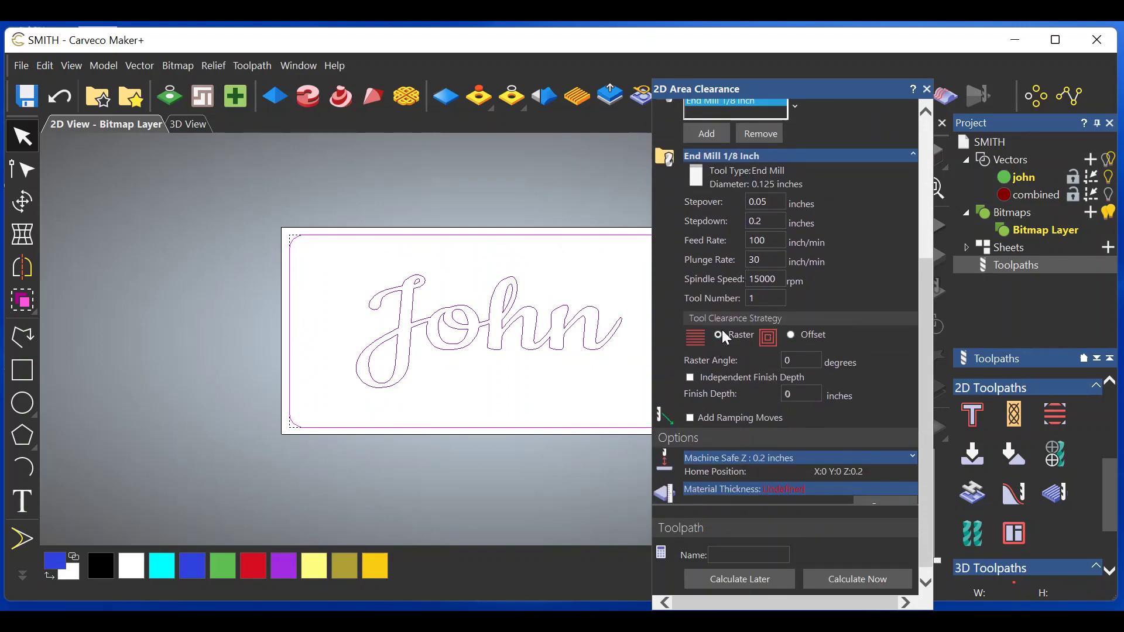
pyautogui.click(791, 335)
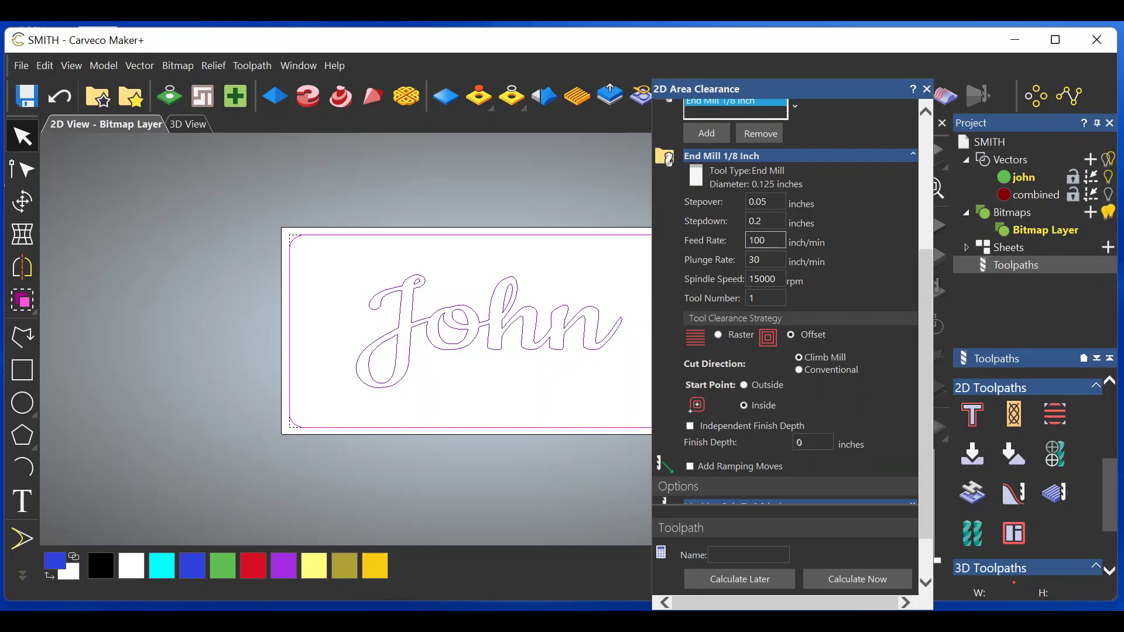
pyautogui.press('BackSpace')
pyautogui.write('70')
pyautogui.scroll(3, 775, 255)
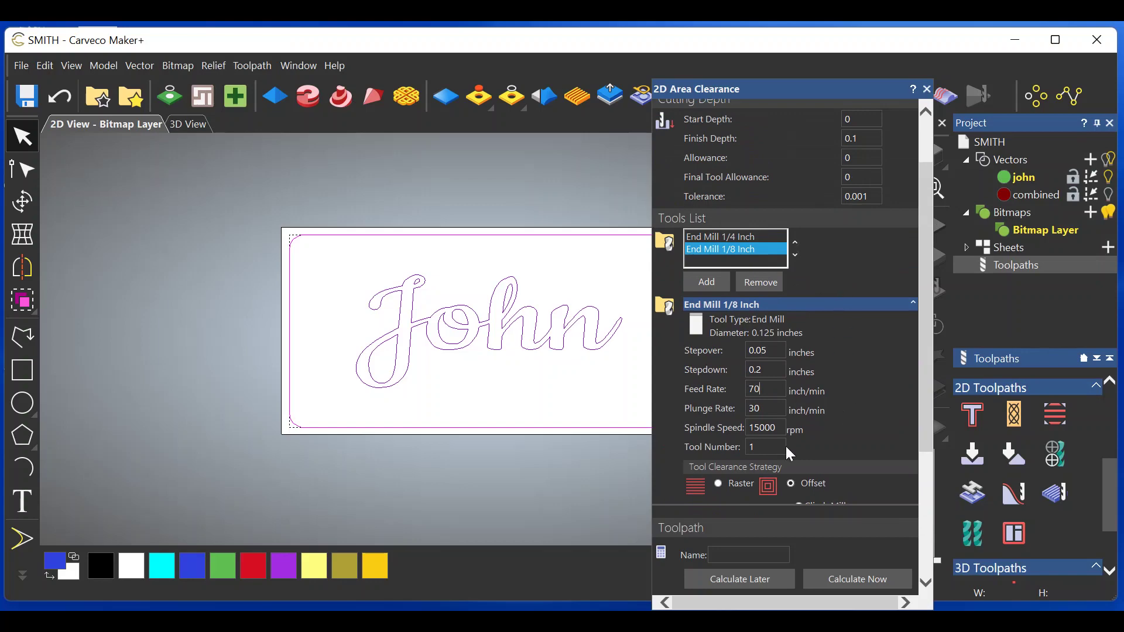
pyautogui.press('BackSpace')
pyautogui.write('2')
# Step: Set the 1/4 inch end mill to the Offset clearance strategy and define the material thickness as 0.75 inches
pyautogui.click(710, 237)
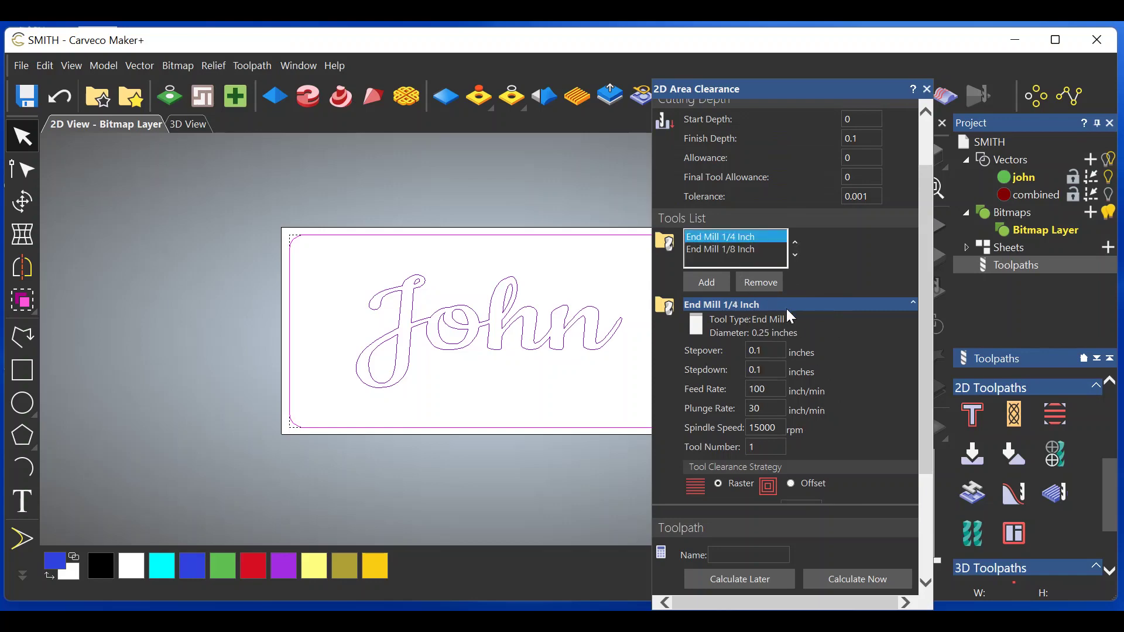
pyautogui.click(791, 483)
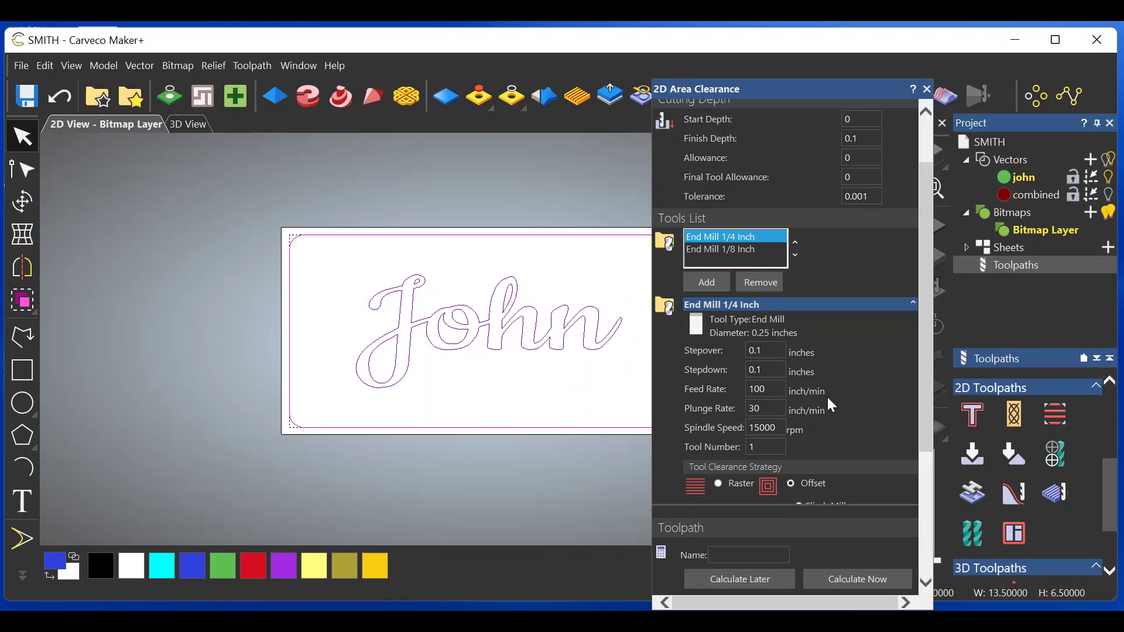
pyautogui.scroll(-3, 823, 396)
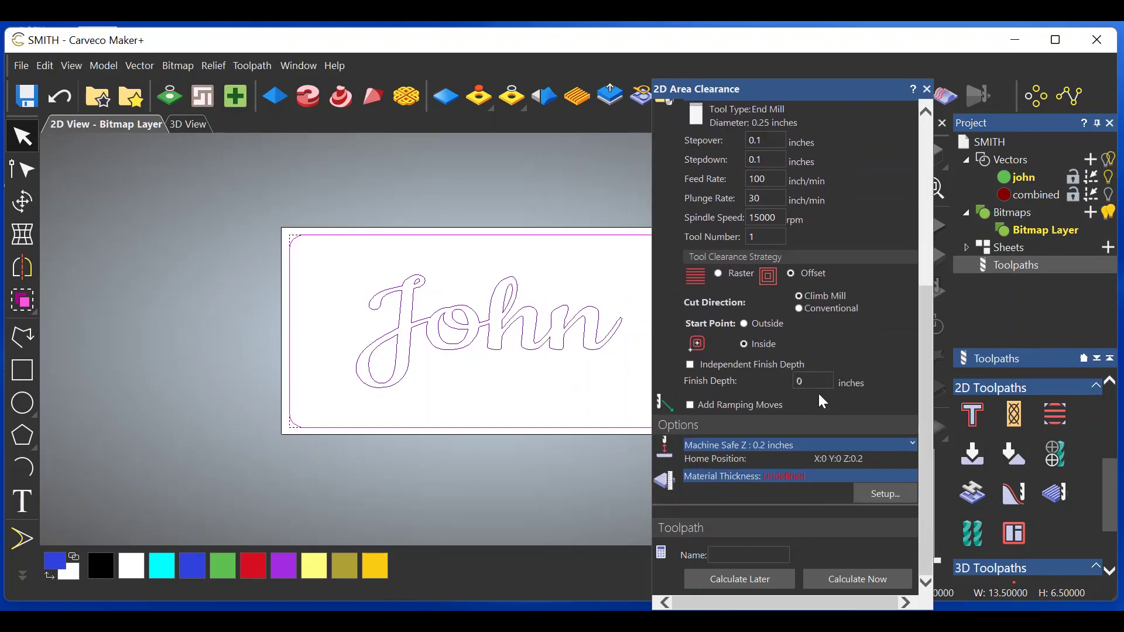
pyautogui.click(879, 492)
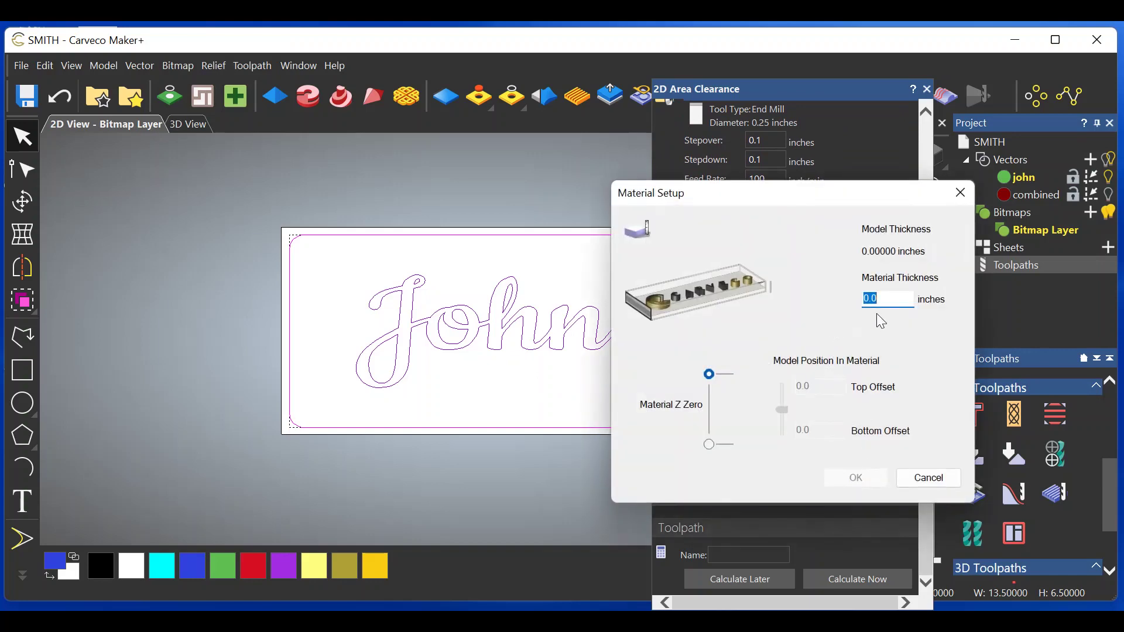
pyautogui.write('.75')
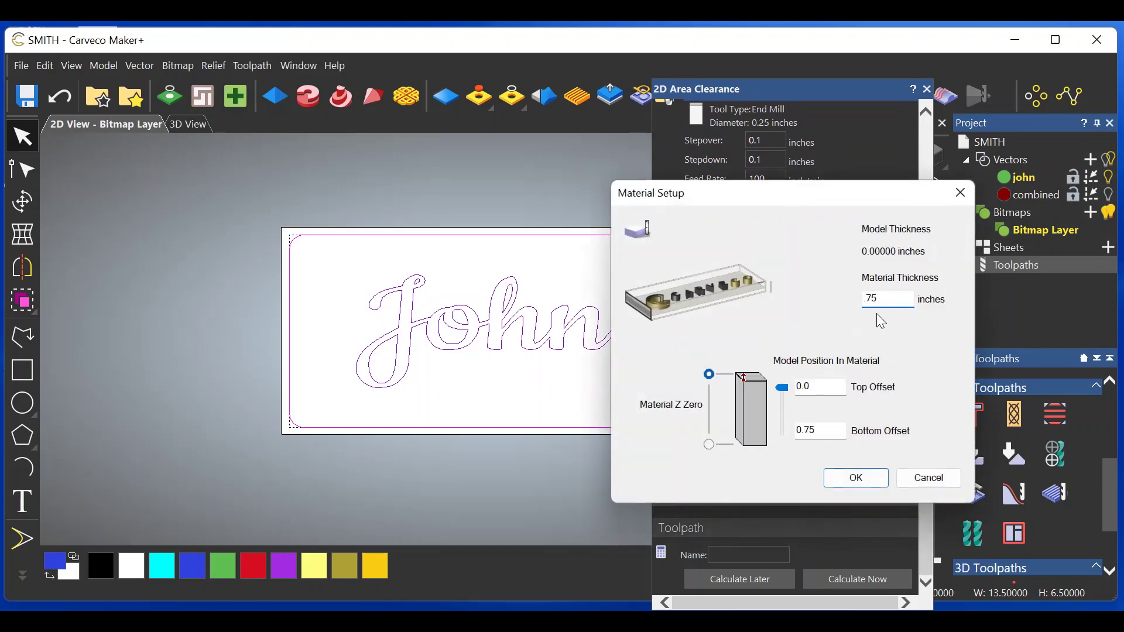
pyautogui.click(857, 483)
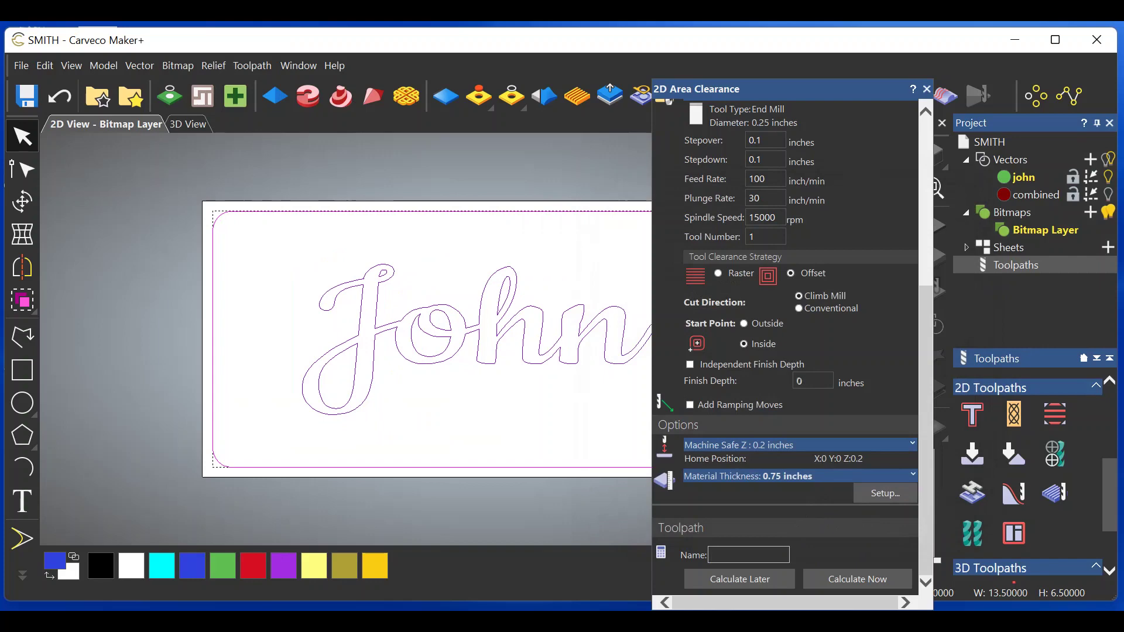
# Step: Name the area clearance toolpath with the sign's first name, calculate it immediately, and close its settings
pyautogui.write('john')
pyautogui.click(849, 578)
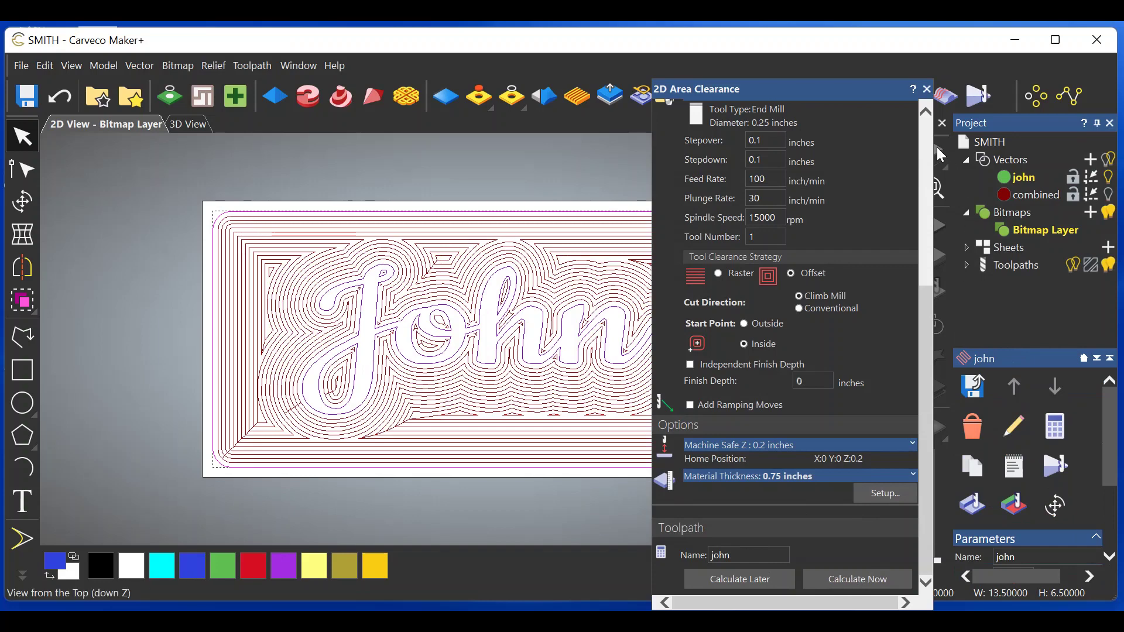
pyautogui.click(927, 89)
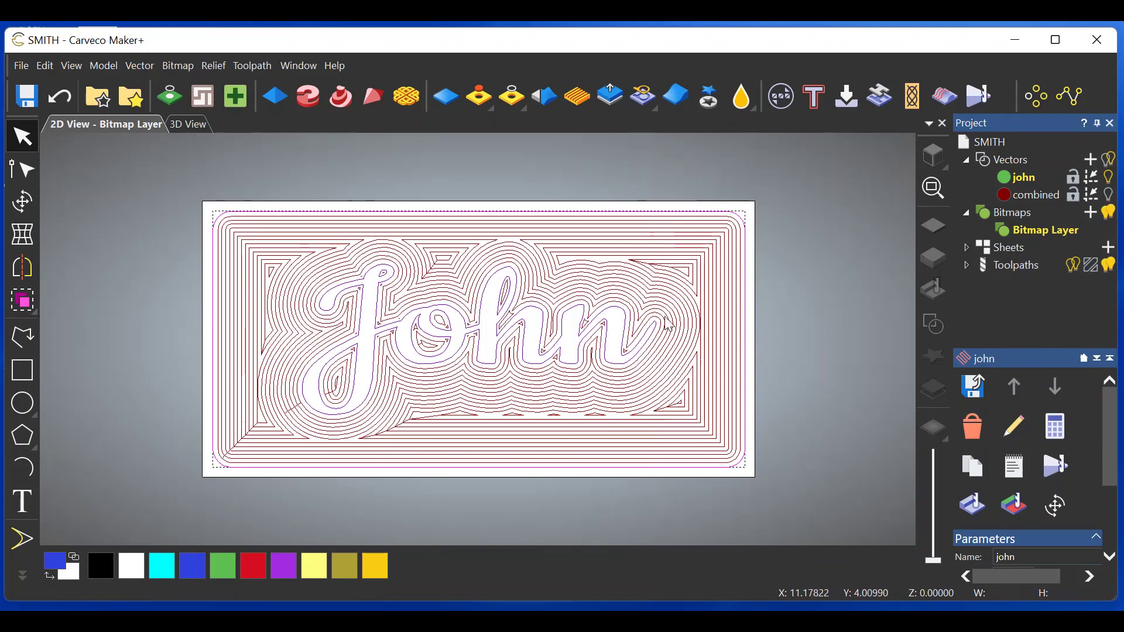
# Step: Simulate all toolpaths and inspect the carved lettering and border in 3D
pyautogui.click(998, 267)
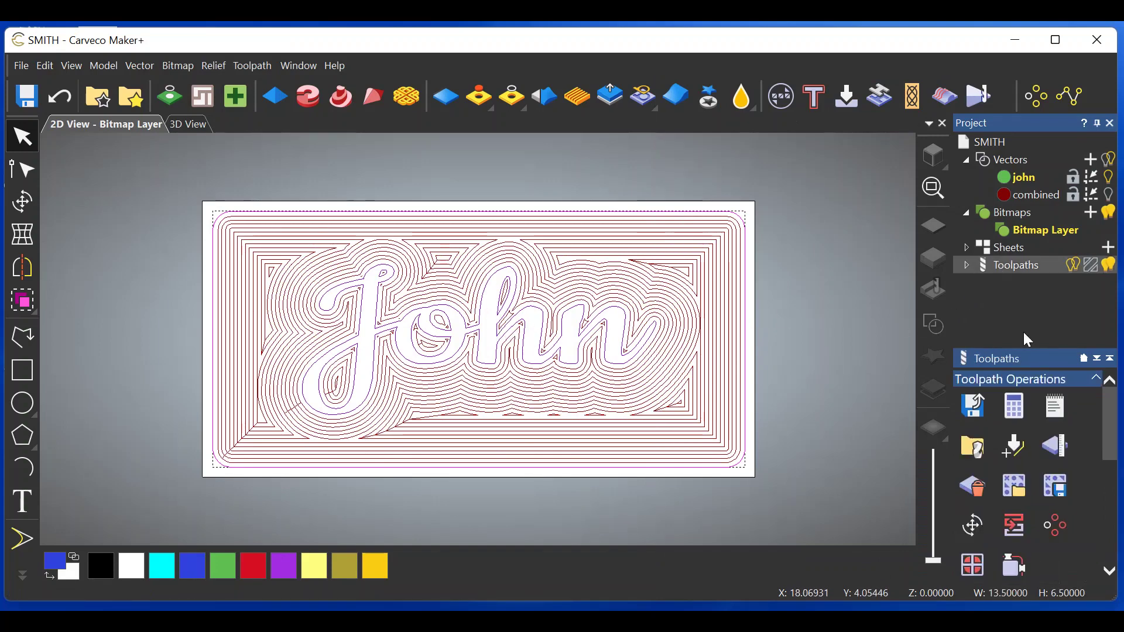
pyautogui.rightClick(1004, 266)
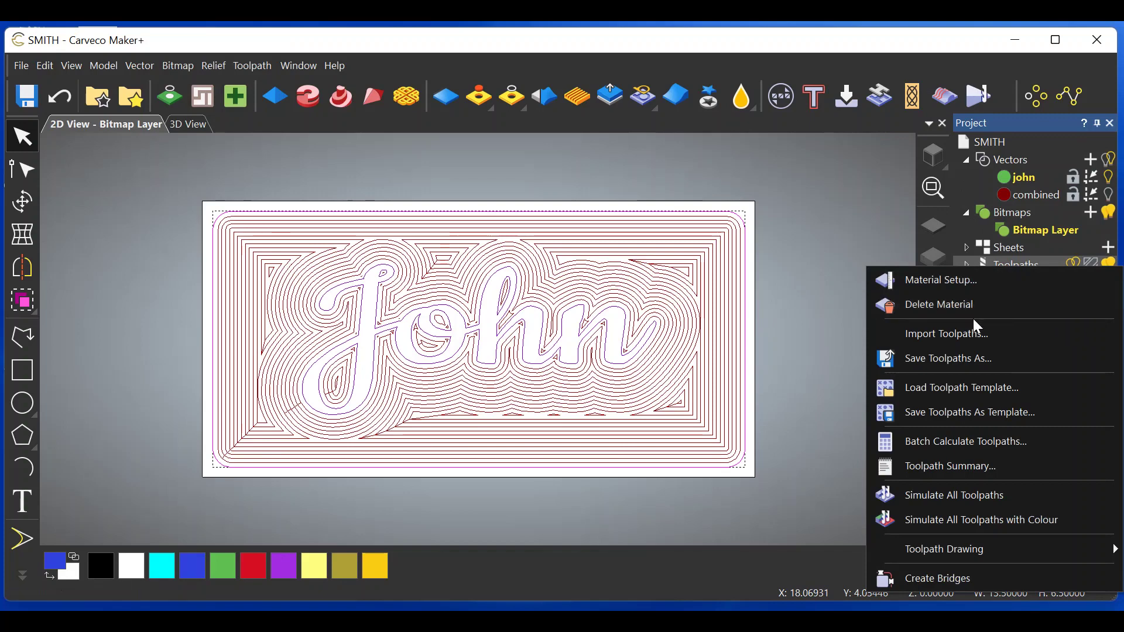
pyautogui.click(926, 501)
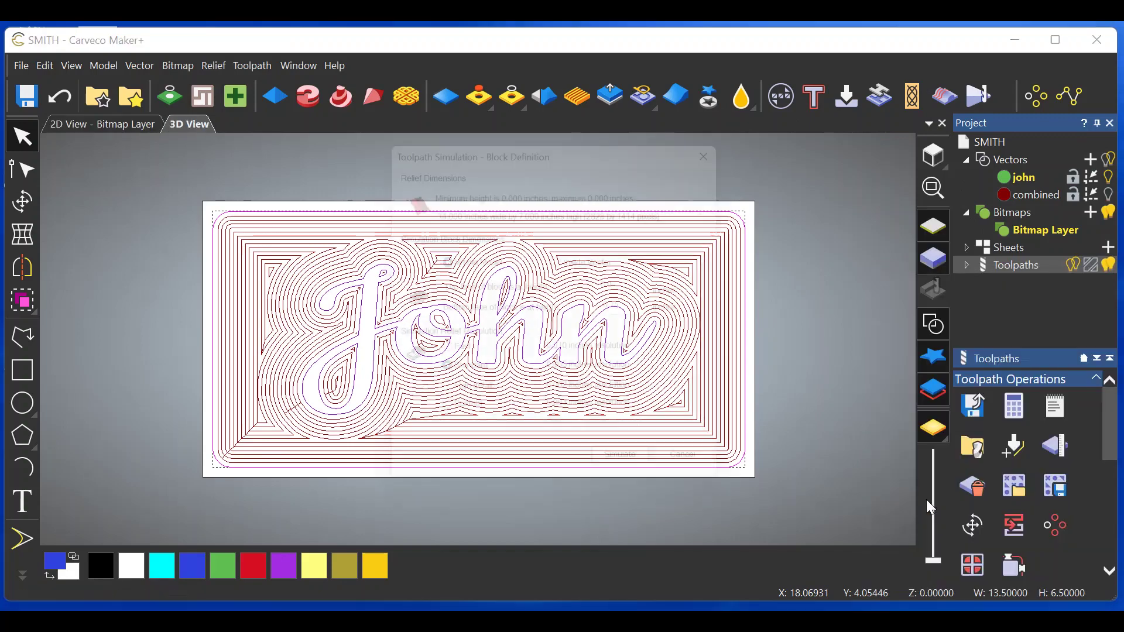
pyautogui.click(657, 484)
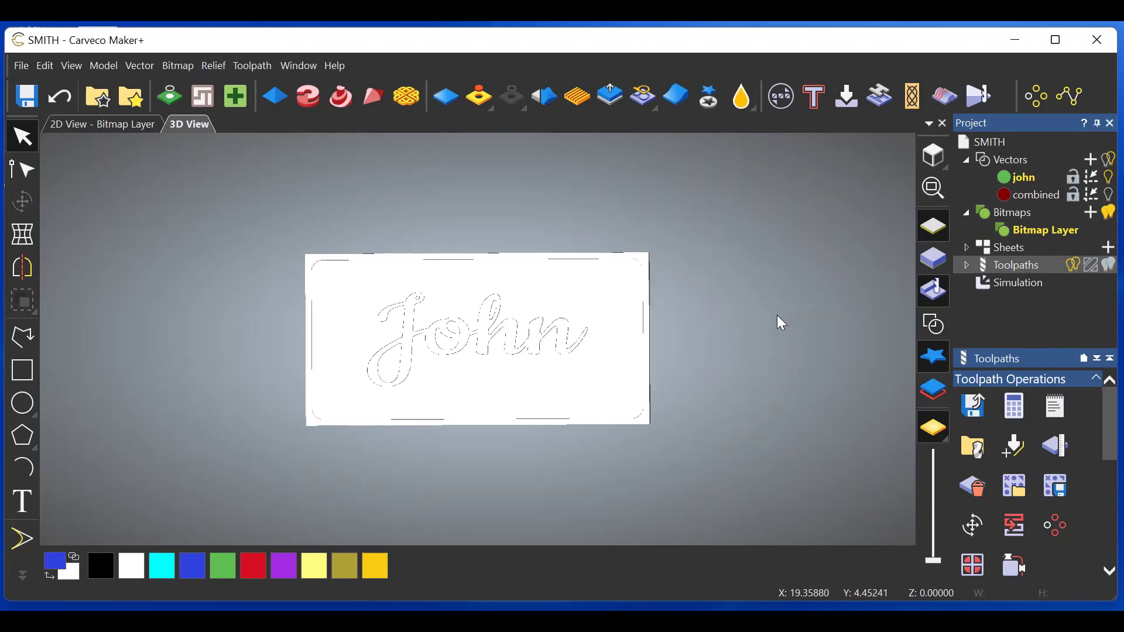
pyautogui.moveTo(688, 333); pyautogui.dragTo(662, 333)
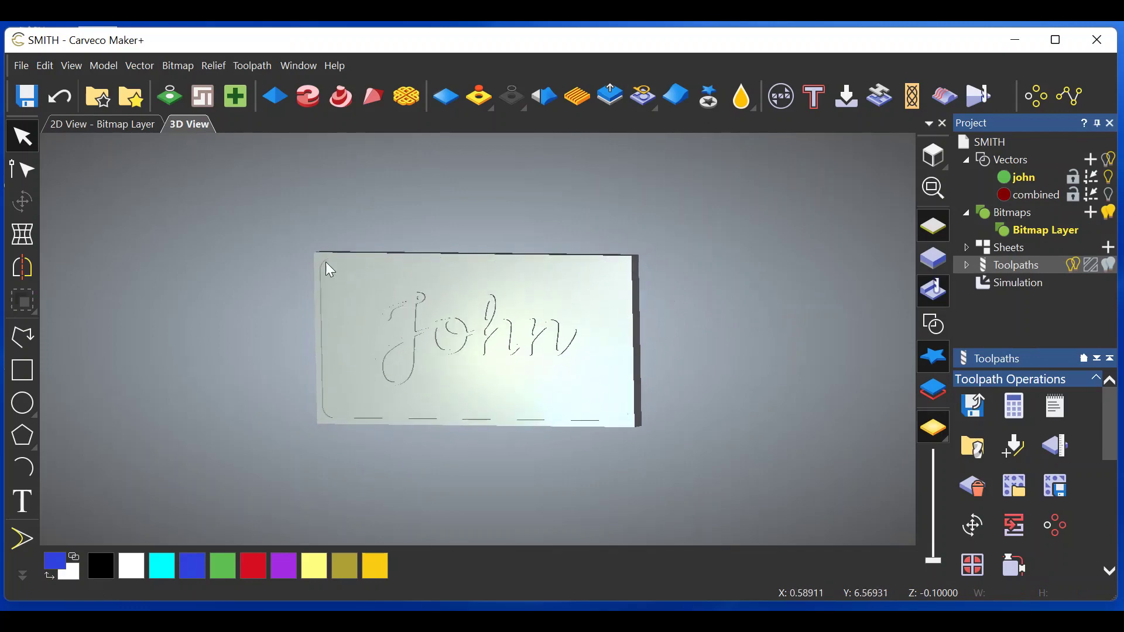
pyautogui.scroll(2, 423, 293)
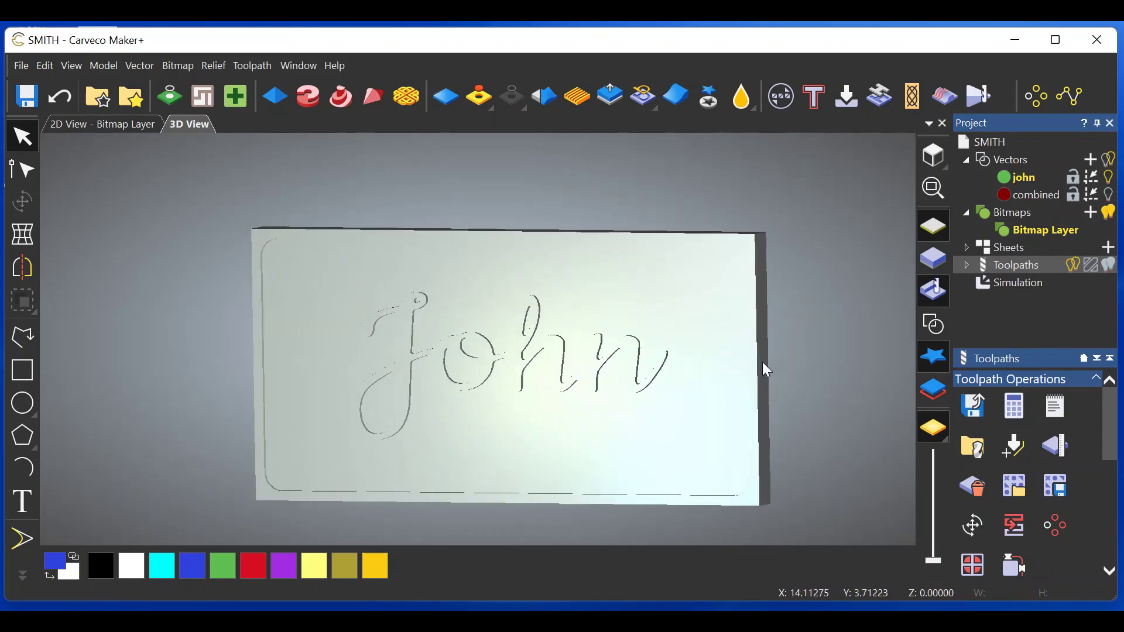
# Step: Delete the toolpath simulation and show the vectors in the 3D view
pyautogui.moveTo(792, 349); pyautogui.dragTo(851, 348)
pyautogui.click(1015, 287)
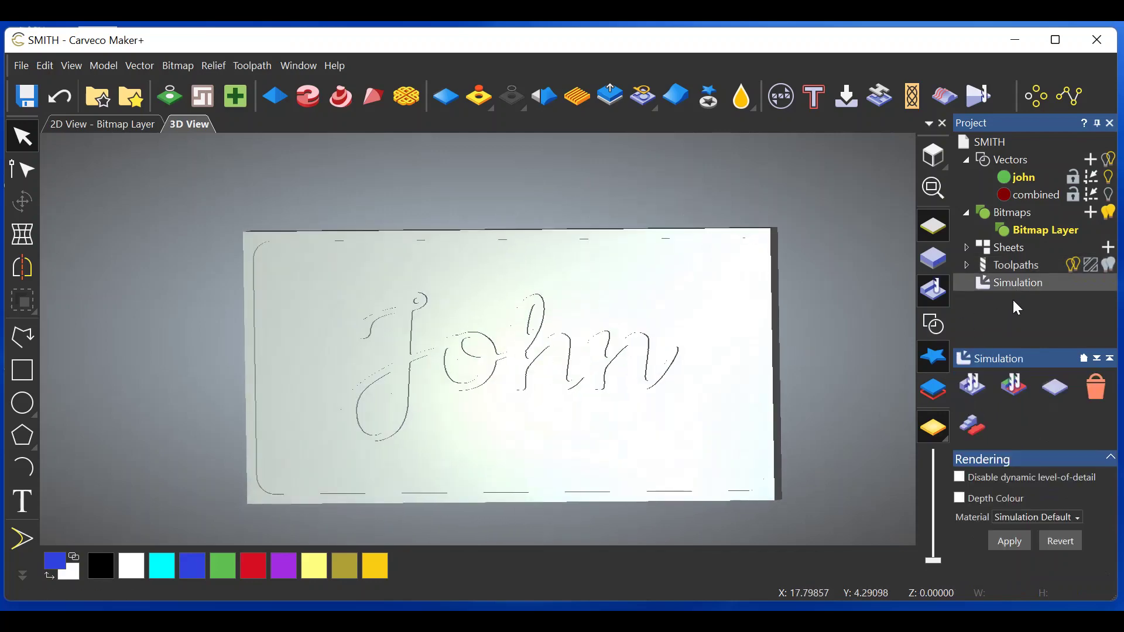
pyautogui.click(1098, 389)
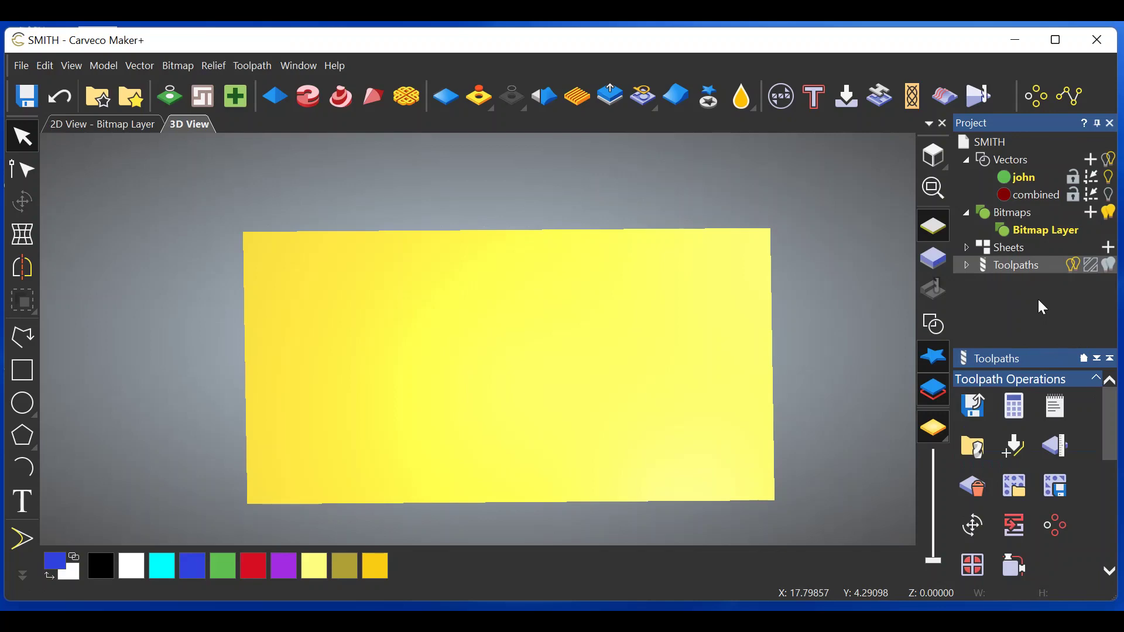
pyautogui.click(937, 326)
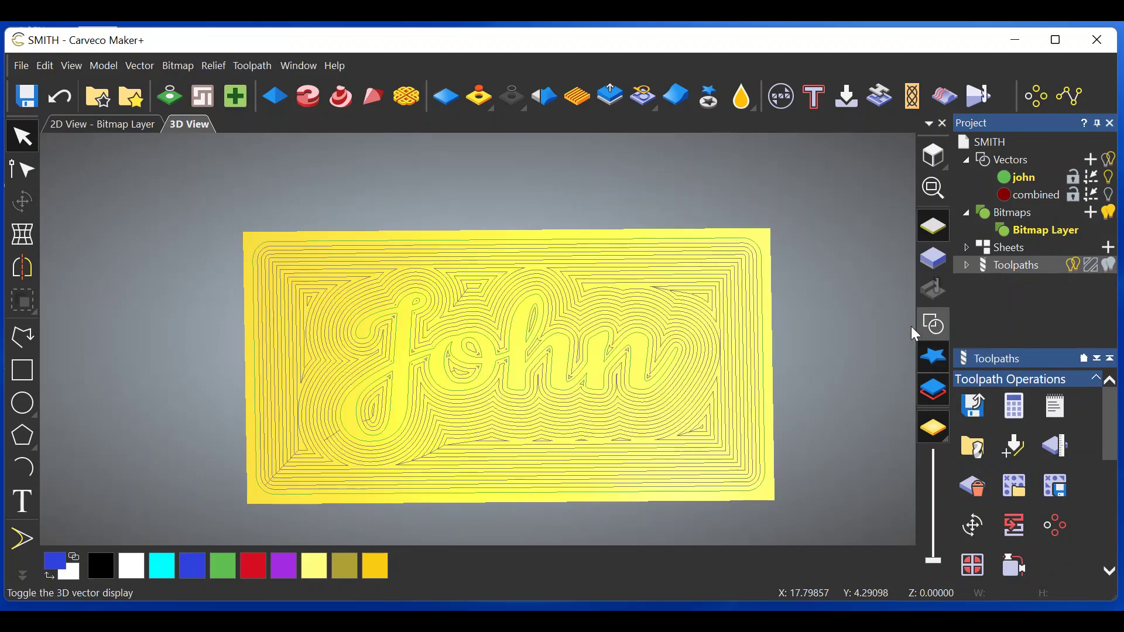
# Step: Make the combined vector layer active and visible, and hide the first-name layer and the toolpath wireframes
pyautogui.click(967, 213)
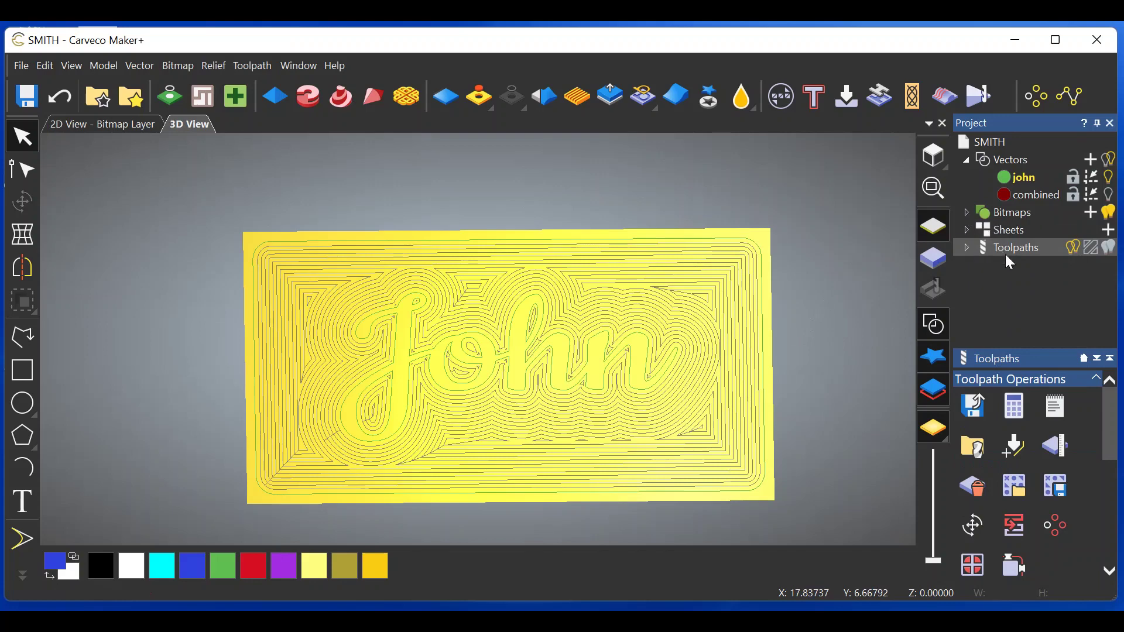
pyautogui.click(1035, 196)
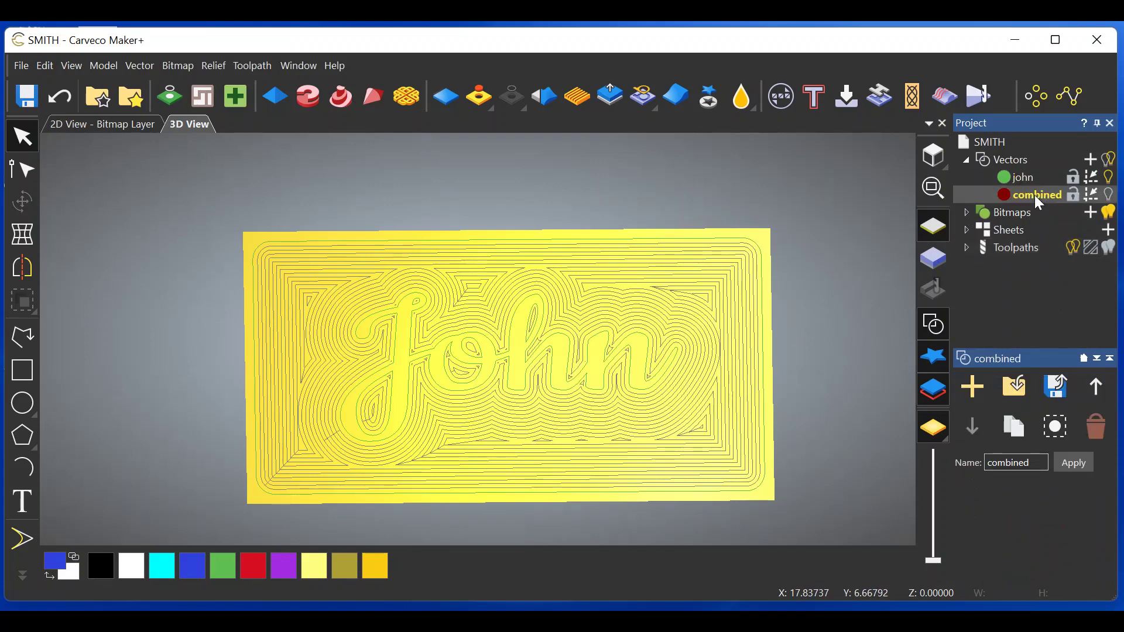
pyautogui.click(1109, 177)
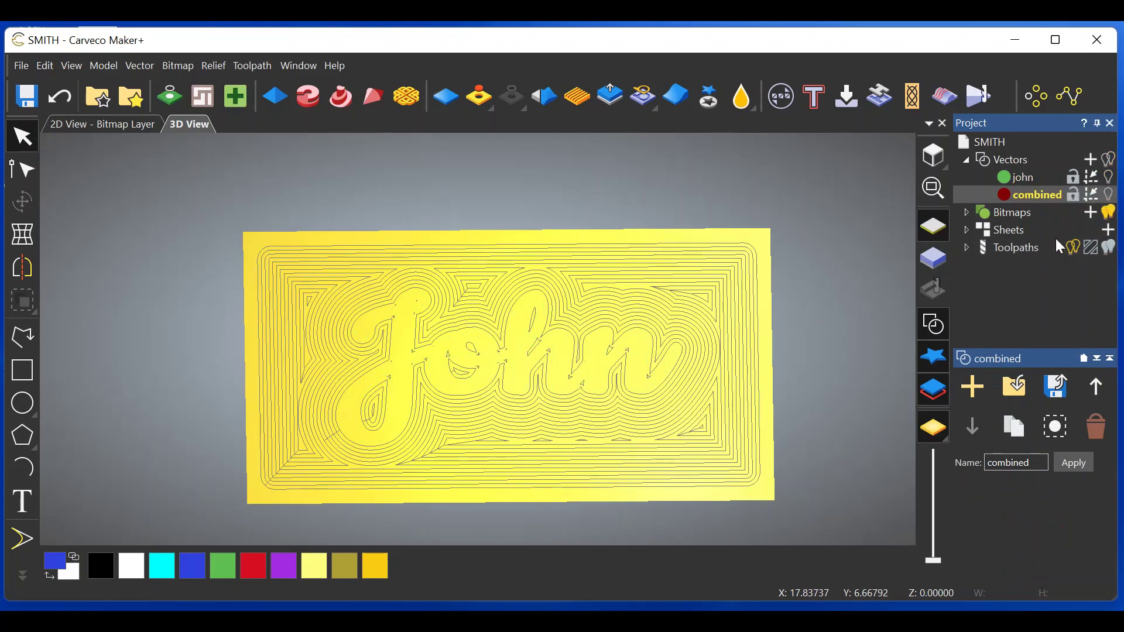
pyautogui.click(1110, 195)
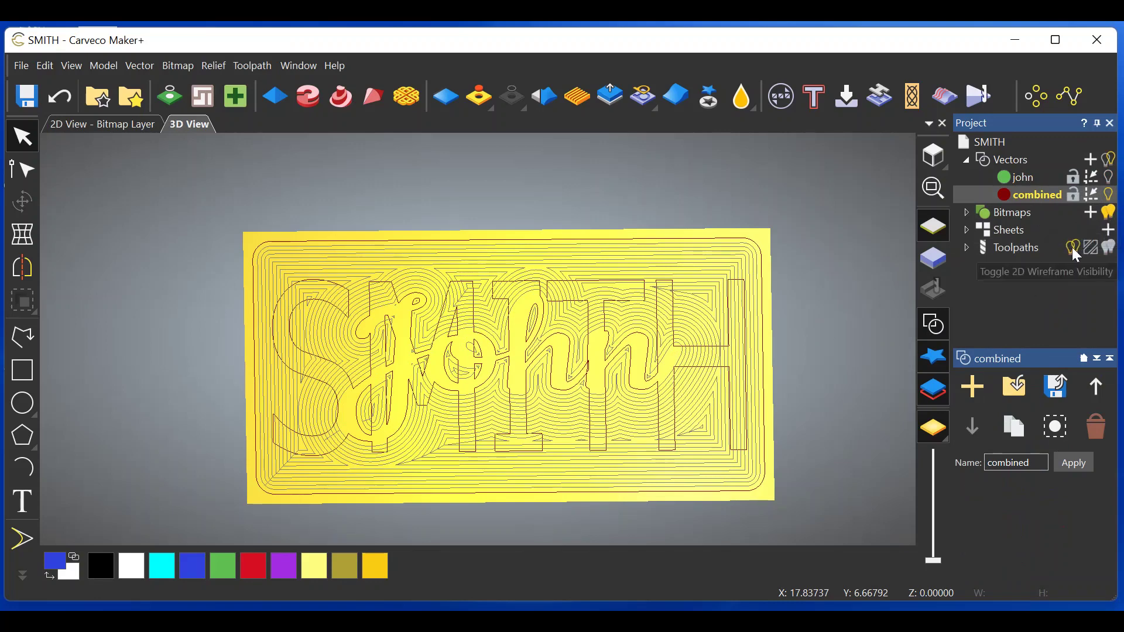
pyautogui.click(1074, 249)
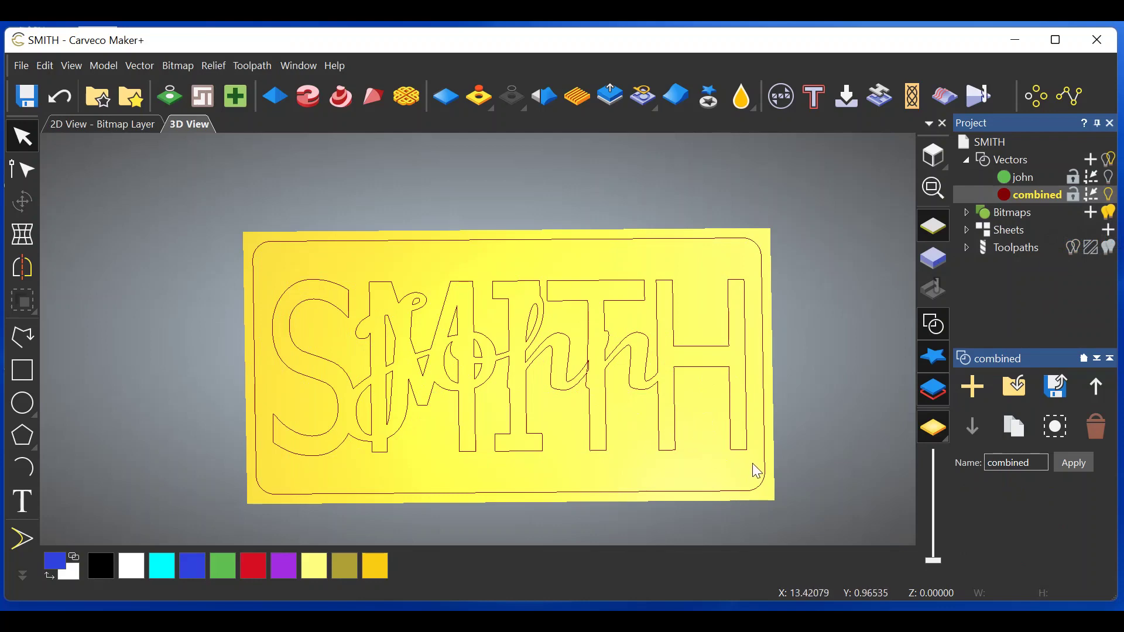
# Step: Group the combined lettering vectors and add the rounded border to the selection
pyautogui.moveTo(749, 461); pyautogui.dragTo(269, 266)
pyautogui.click(22, 301)
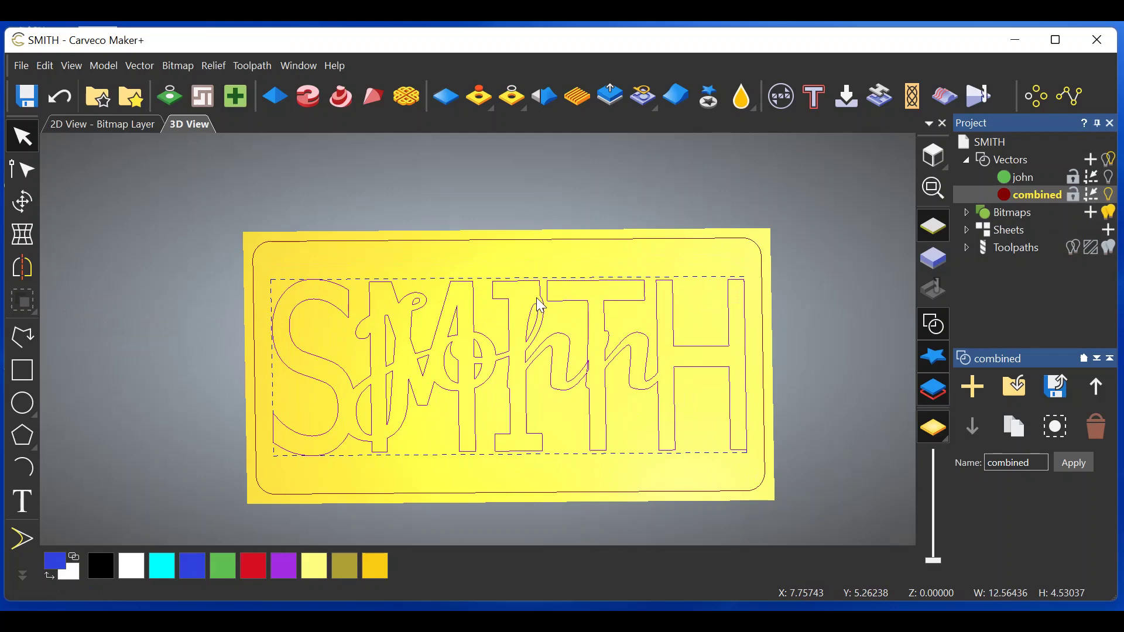
pyautogui.click(574, 240)
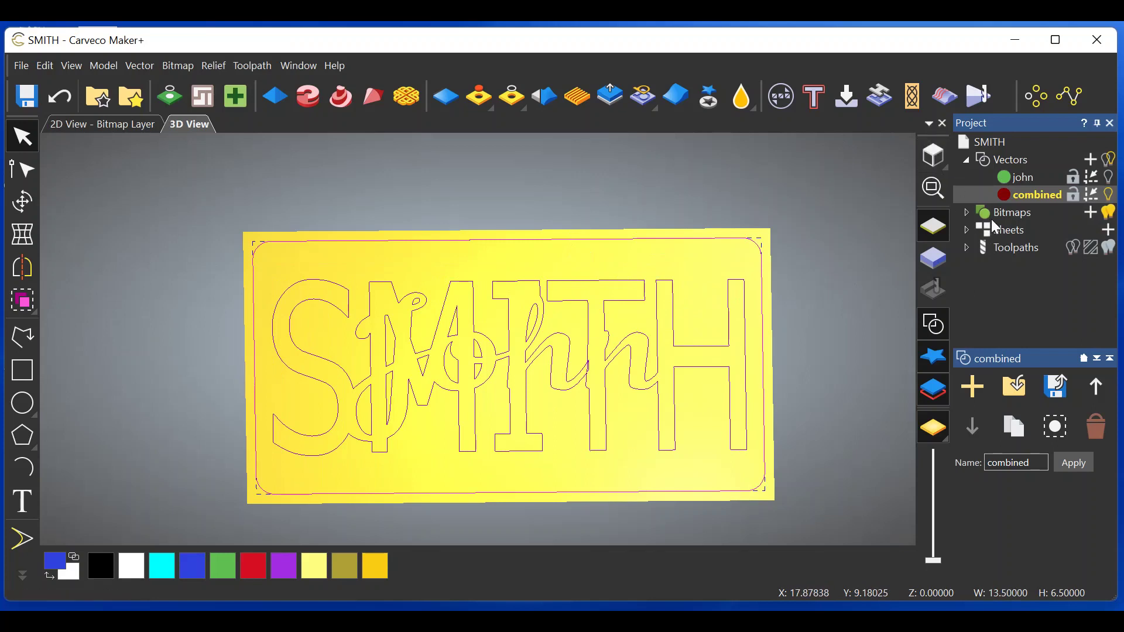
# Step: Start a 2D area clearance toolpath for the selected vectors with start depth 0.1 and finish depth 0.25 inches
pyautogui.click(1010, 251)
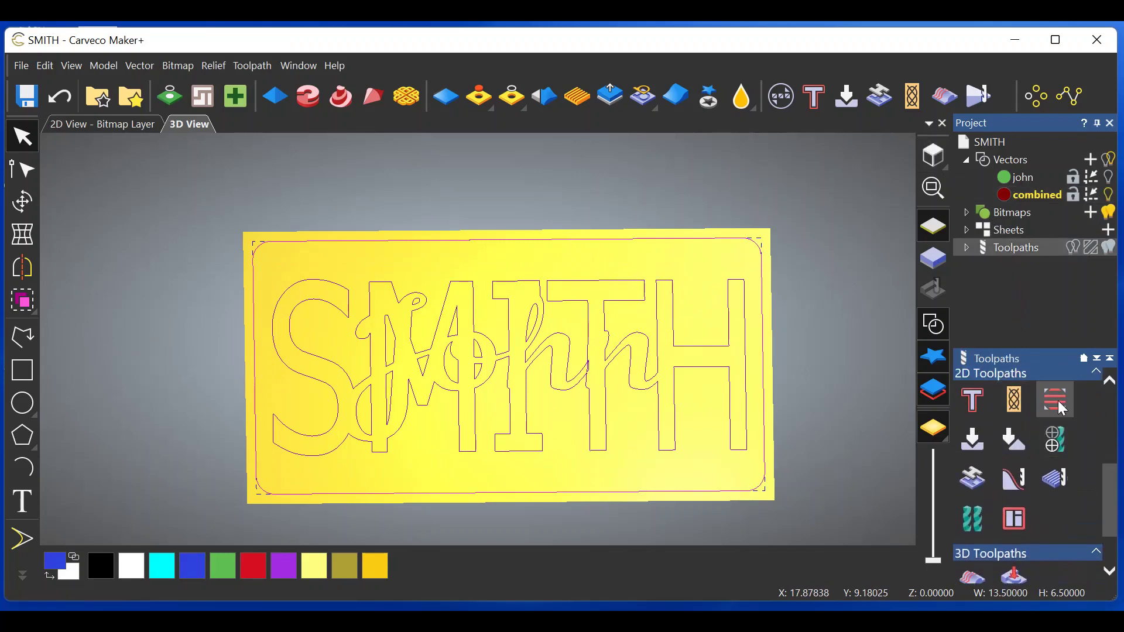
pyautogui.click(1061, 403)
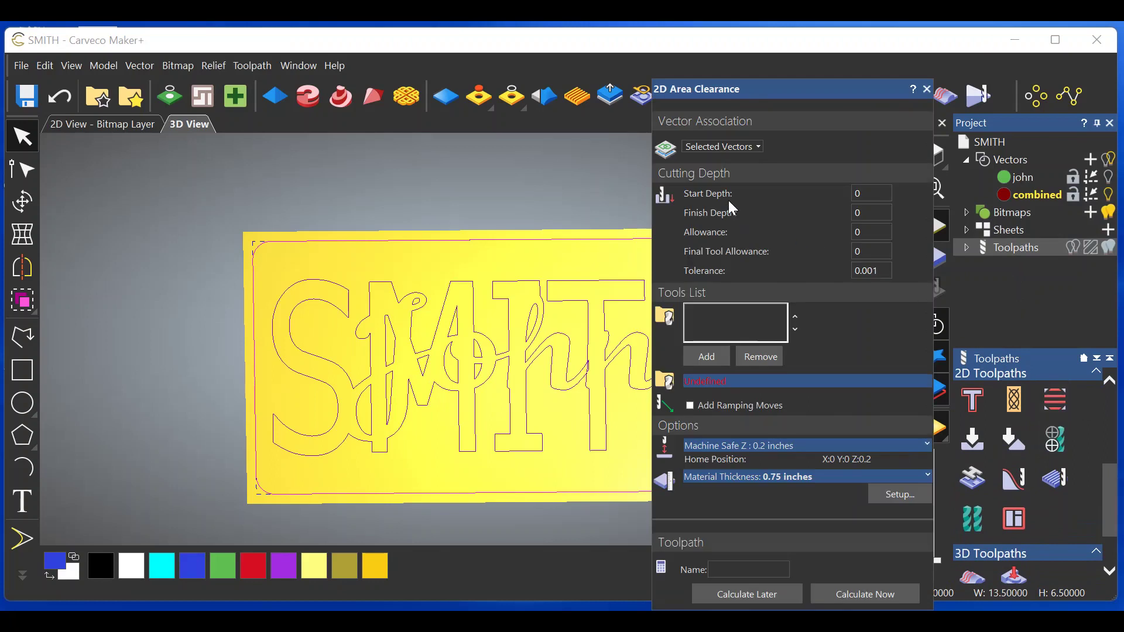
pyautogui.click(871, 194)
pyautogui.write('25')
# Step: Add the 1/4 inch and 1/8 inch wood end mills to the area clearance tool list
pyautogui.click(712, 354)
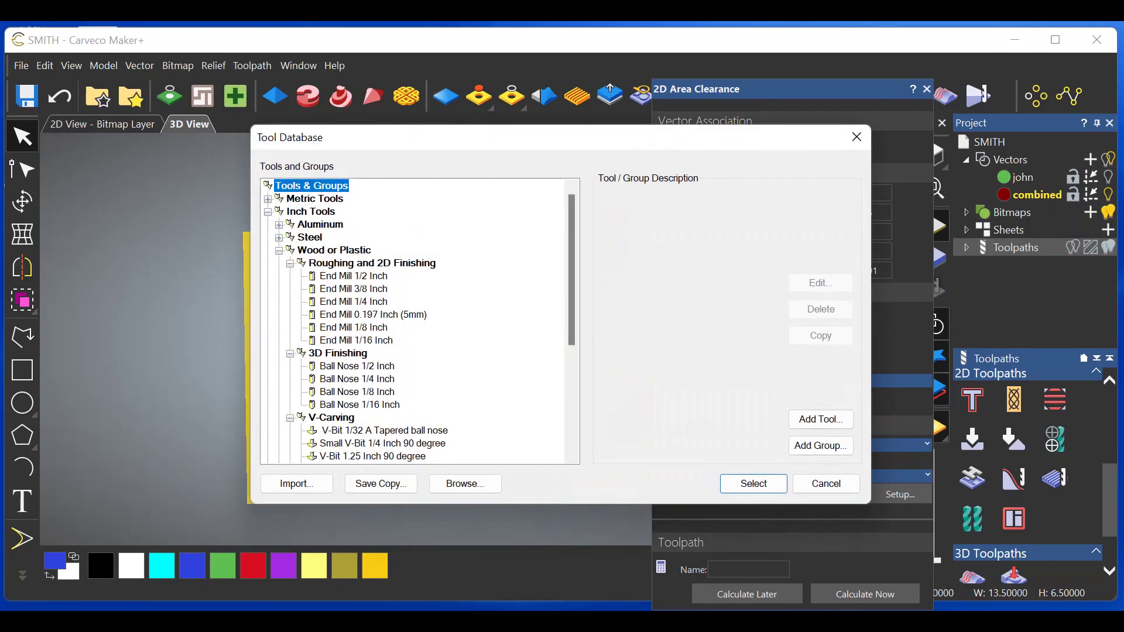
pyautogui.click(369, 302)
pyautogui.click(755, 489)
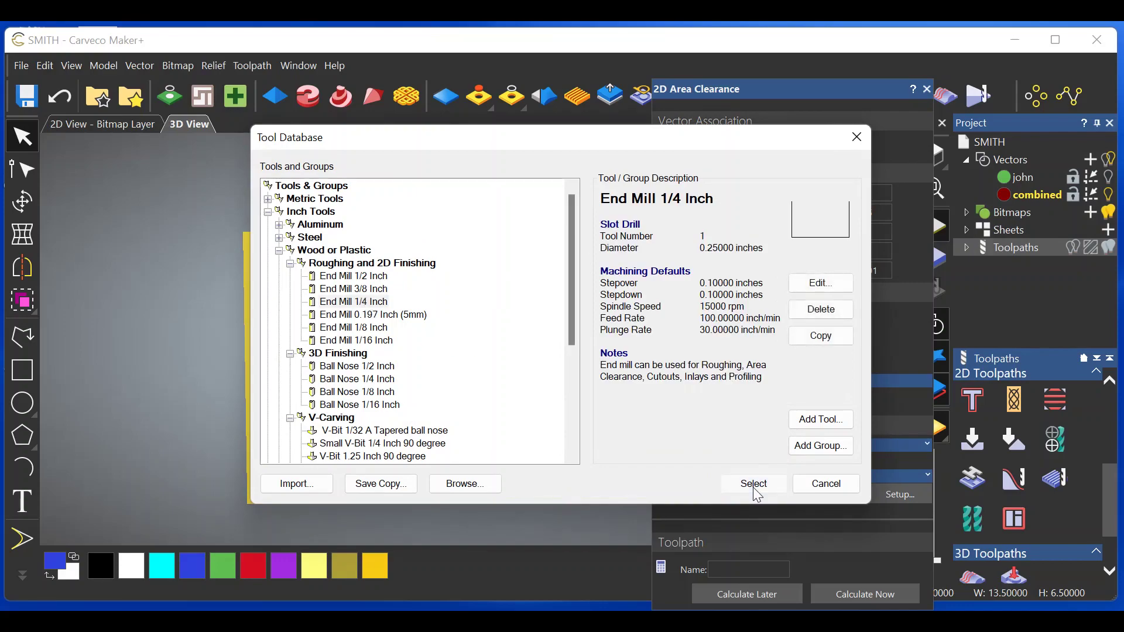
pyautogui.click(706, 357)
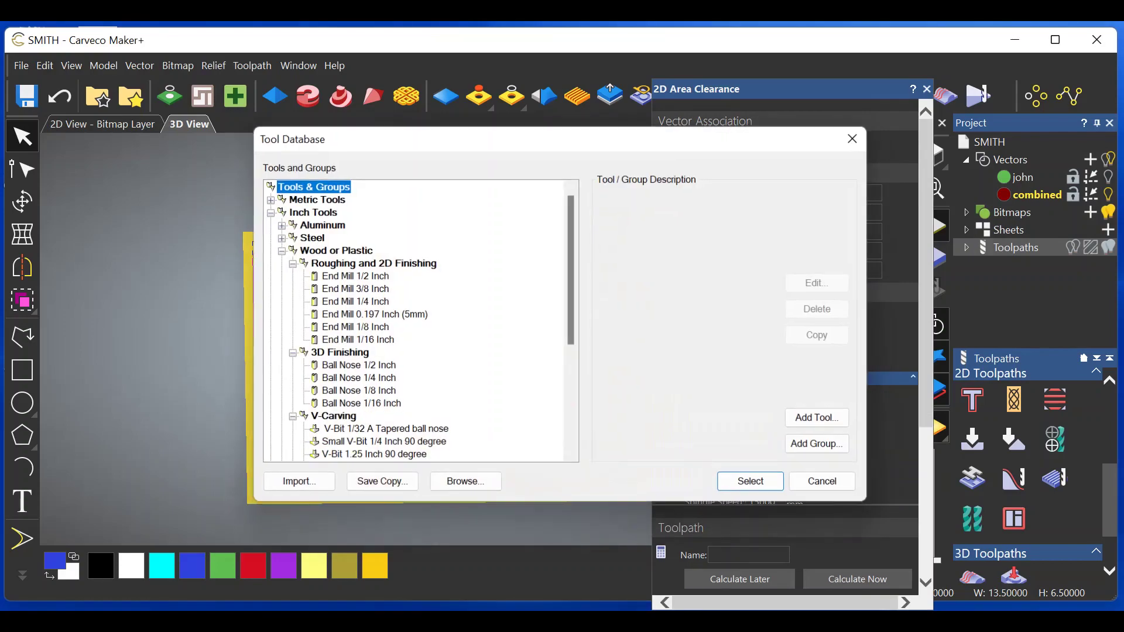
pyautogui.click(354, 328)
pyautogui.click(755, 483)
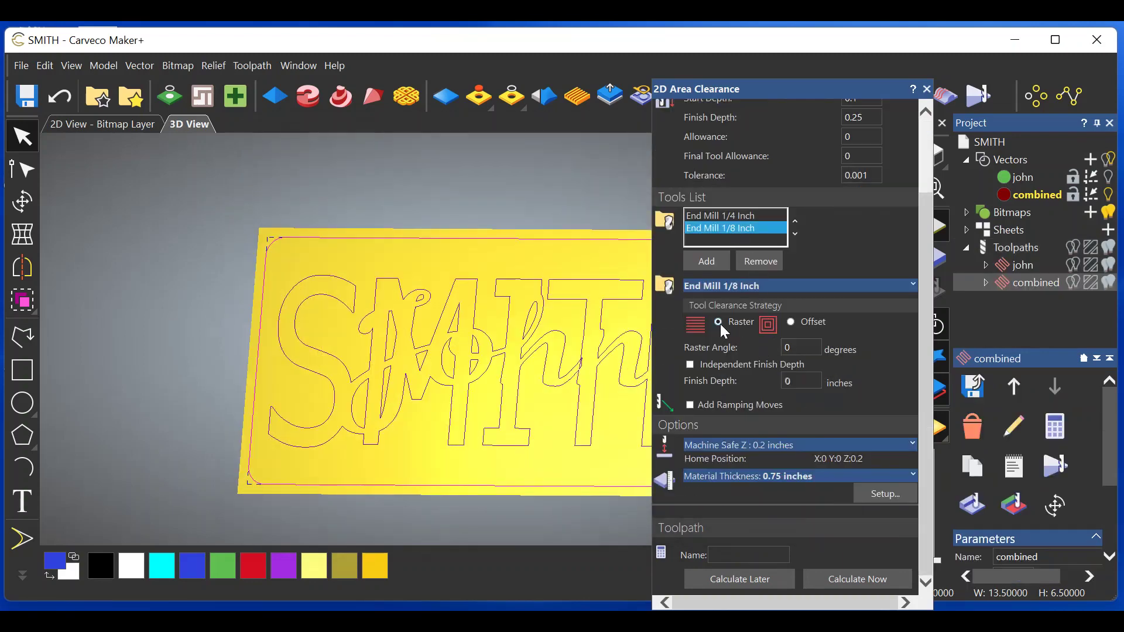
# Step: Set both the 1/8 inch and 1/4 inch end mills to the Offset clearance strategy
pyautogui.click(792, 321)
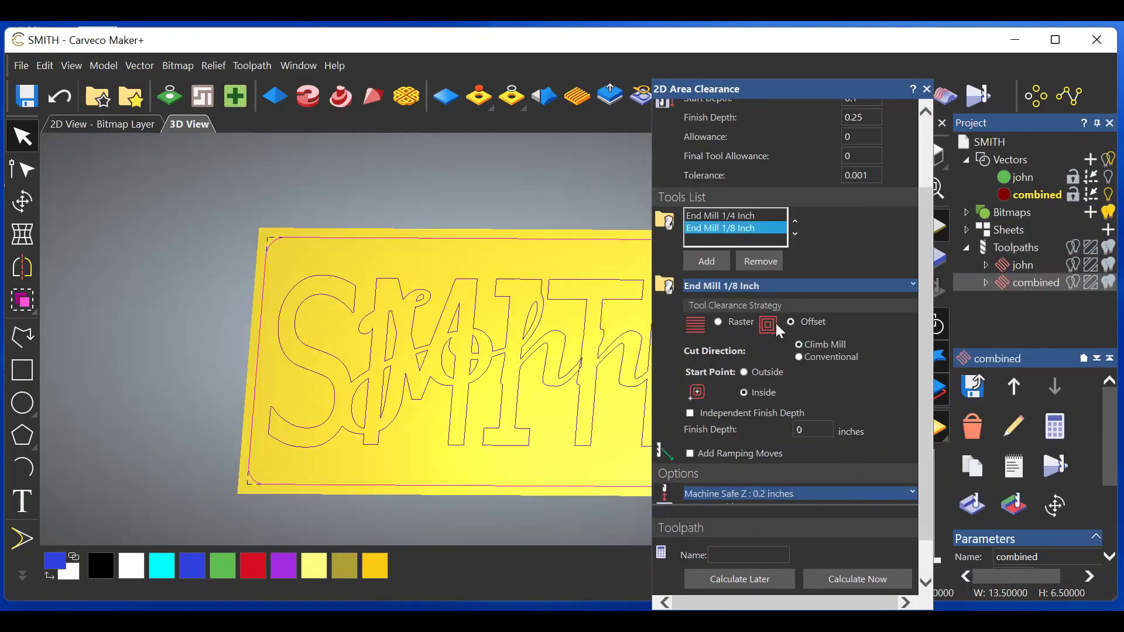
pyautogui.scroll(3, 776, 322)
pyautogui.click(742, 311)
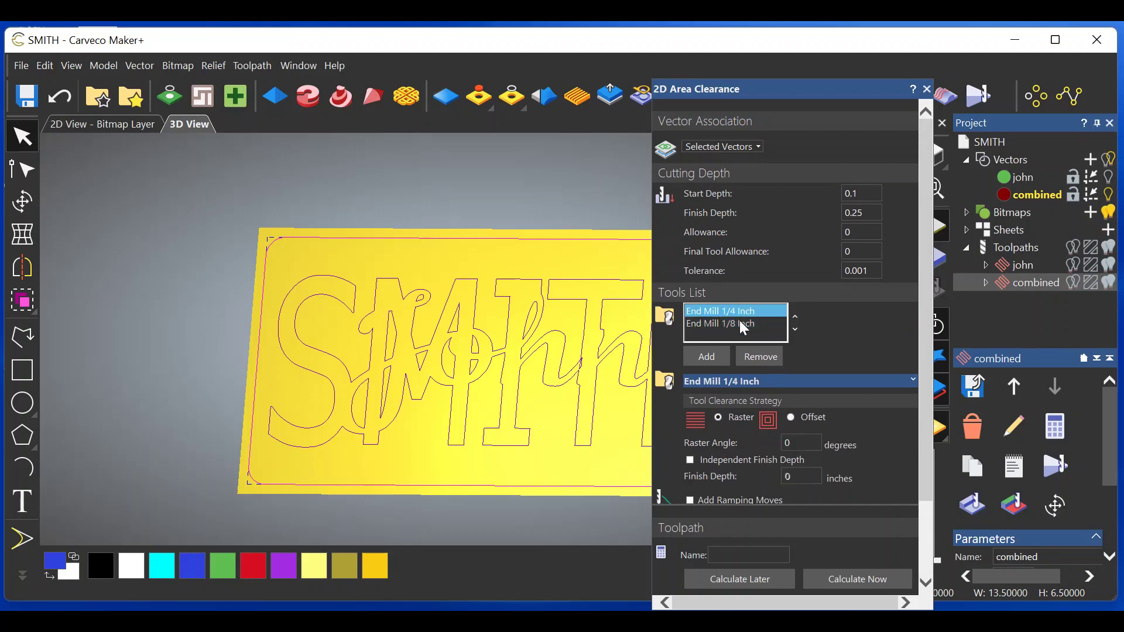
pyautogui.click(789, 416)
pyautogui.scroll(-3, 814, 387)
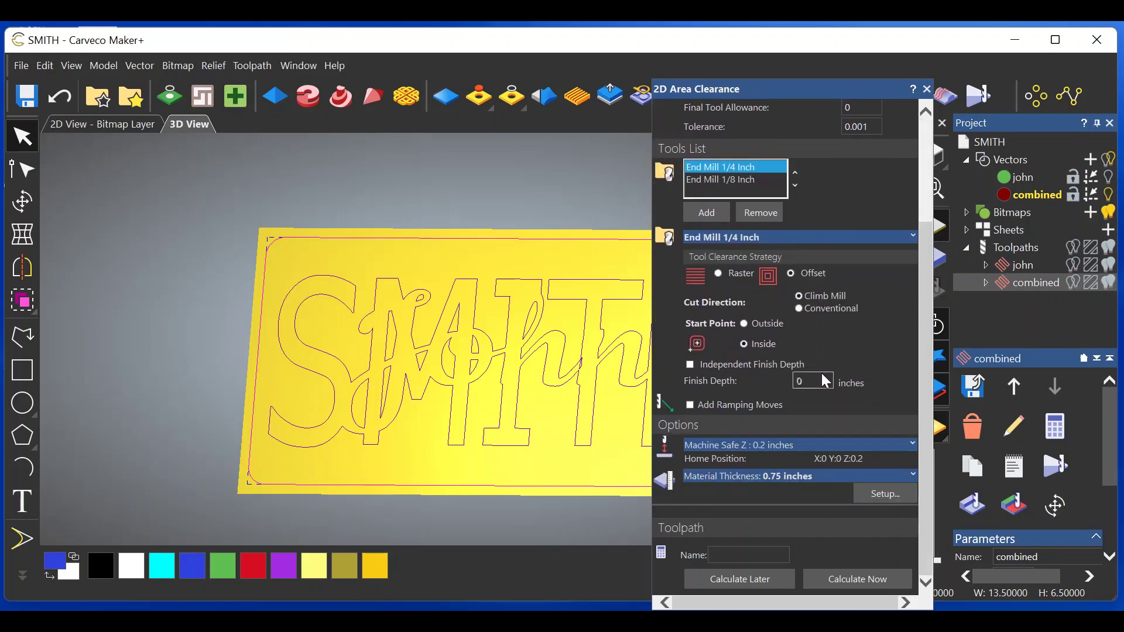
# Step: Assign tool number 3 to the 1/4 inch end mill and tool number 4 to the 1/8 inch end mill
pyautogui.click(735, 239)
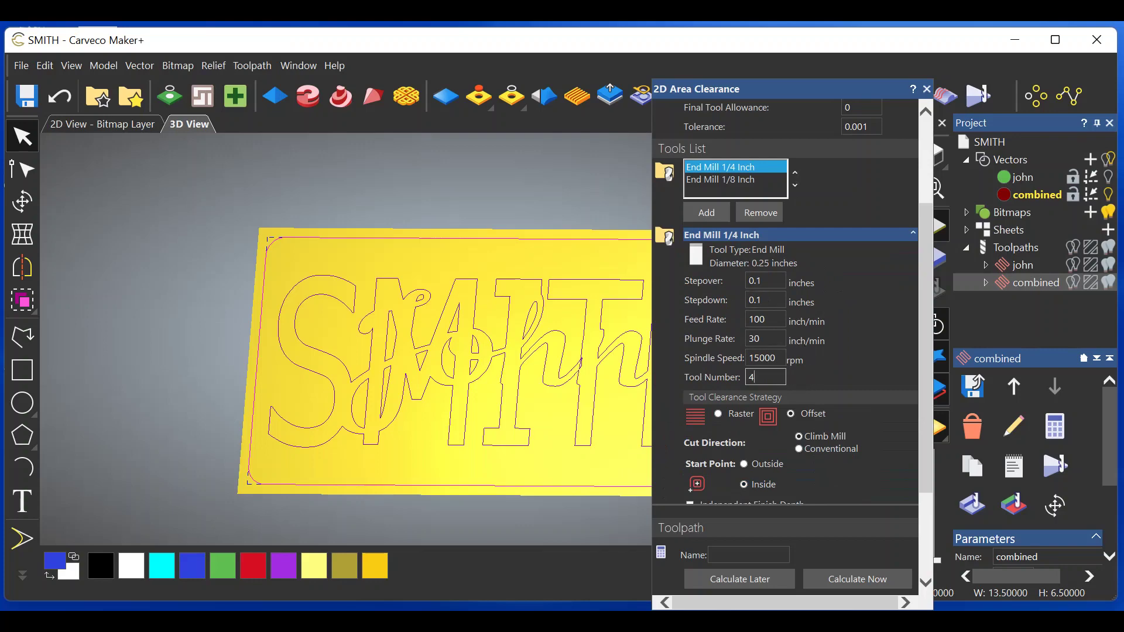
pyautogui.write('3')
pyautogui.click(765, 300)
pyautogui.click(735, 180)
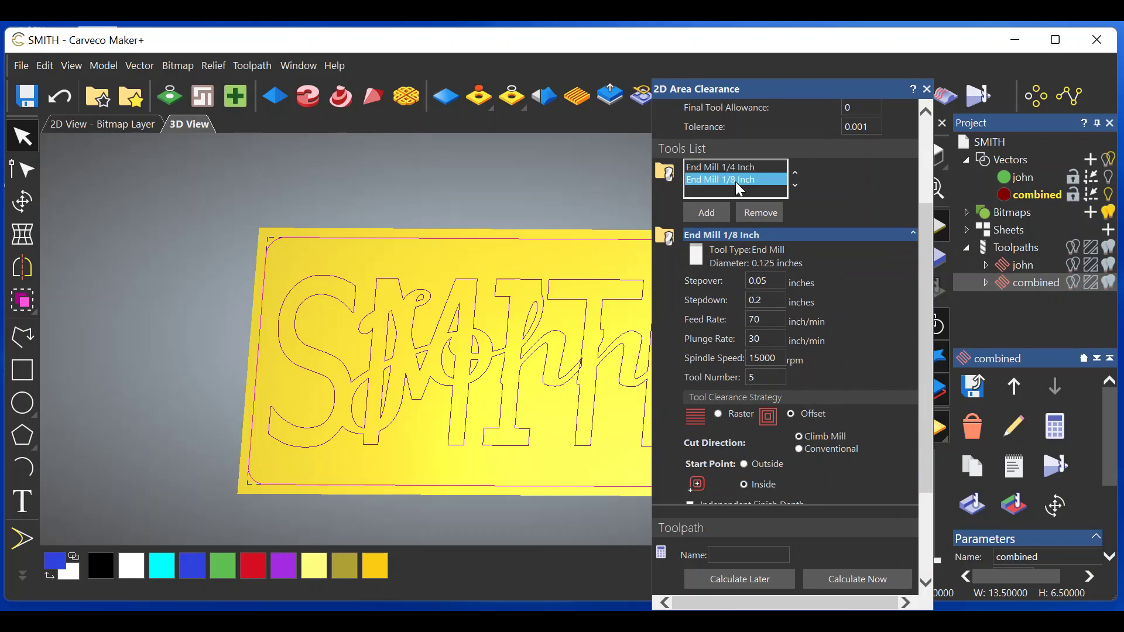
pyautogui.click(764, 377)
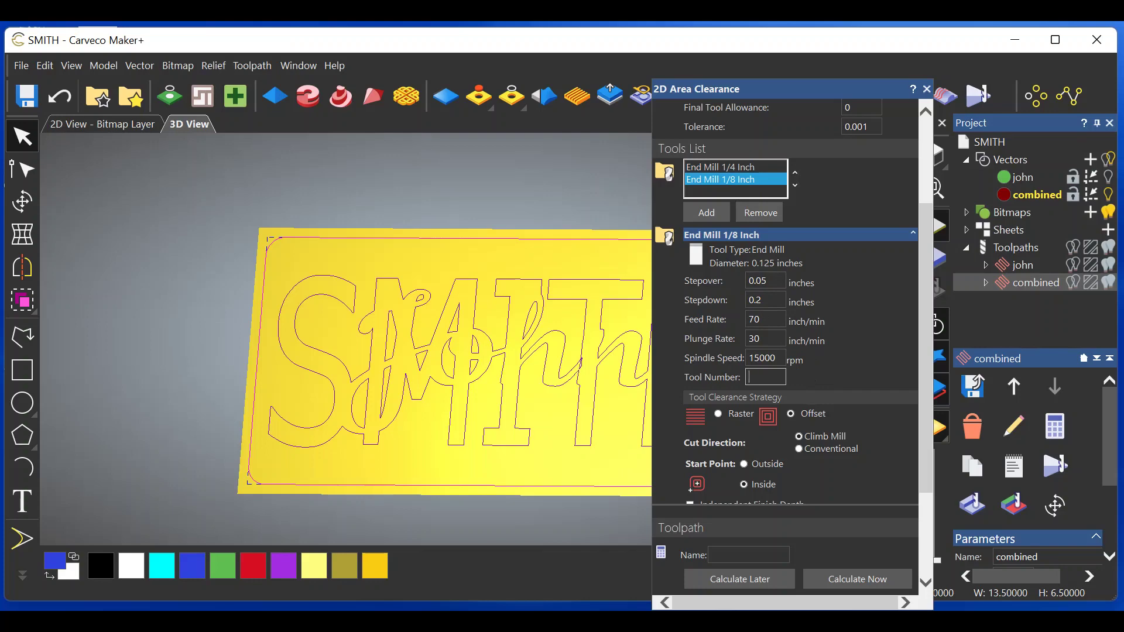
# Step: Name the area clearance toolpath "combined", calculate it immediately, and close its settings
pyautogui.scroll(-5, 791, 385)
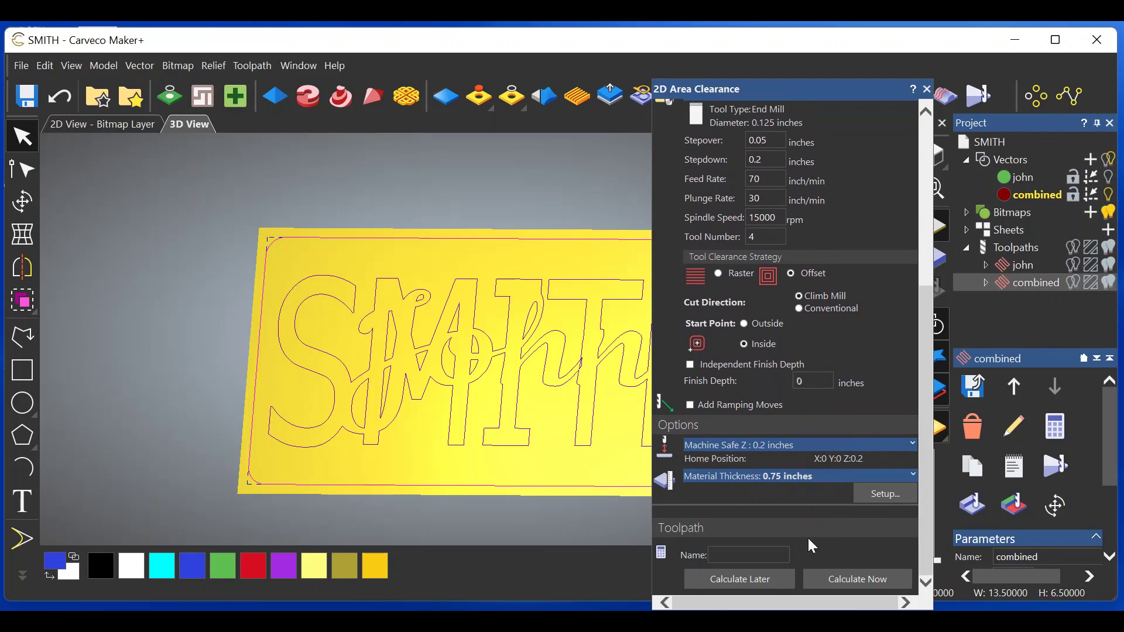
pyautogui.click(750, 555)
pyautogui.write('combined')
pyautogui.click(857, 579)
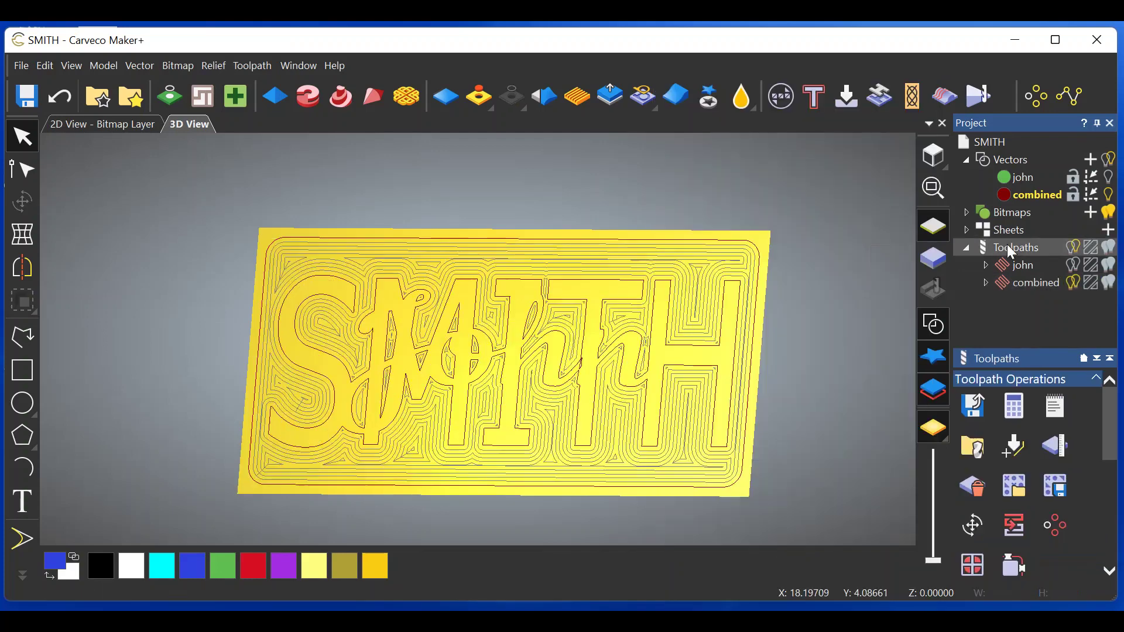
# Step: Simulate all toolpaths to preview the first-name and combined layers together
pyautogui.rightClick(1007, 245)
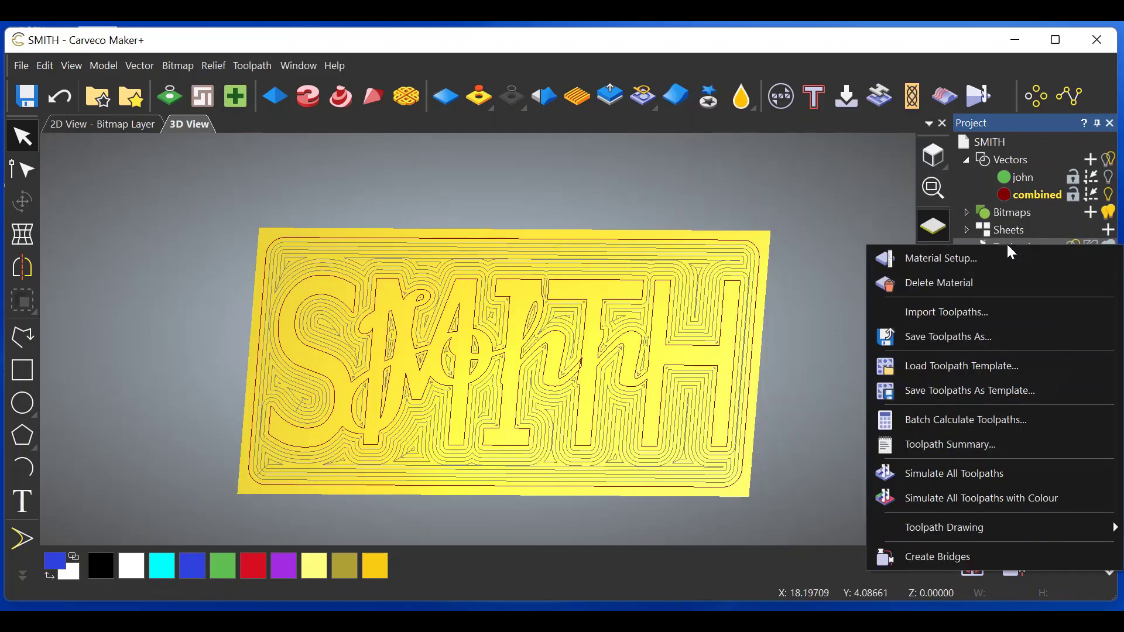
pyautogui.click(954, 473)
pyautogui.click(636, 480)
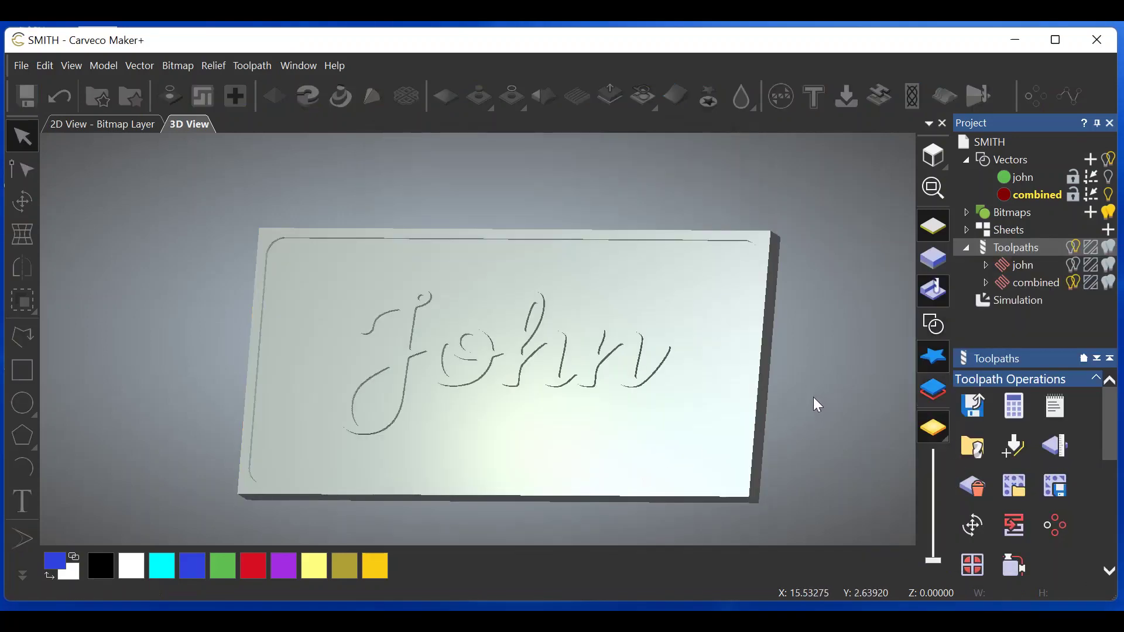
# Step: Apply the Medium Oak (H) material to the simulation and inspect the carved sign from several angles
pyautogui.click(1017, 299)
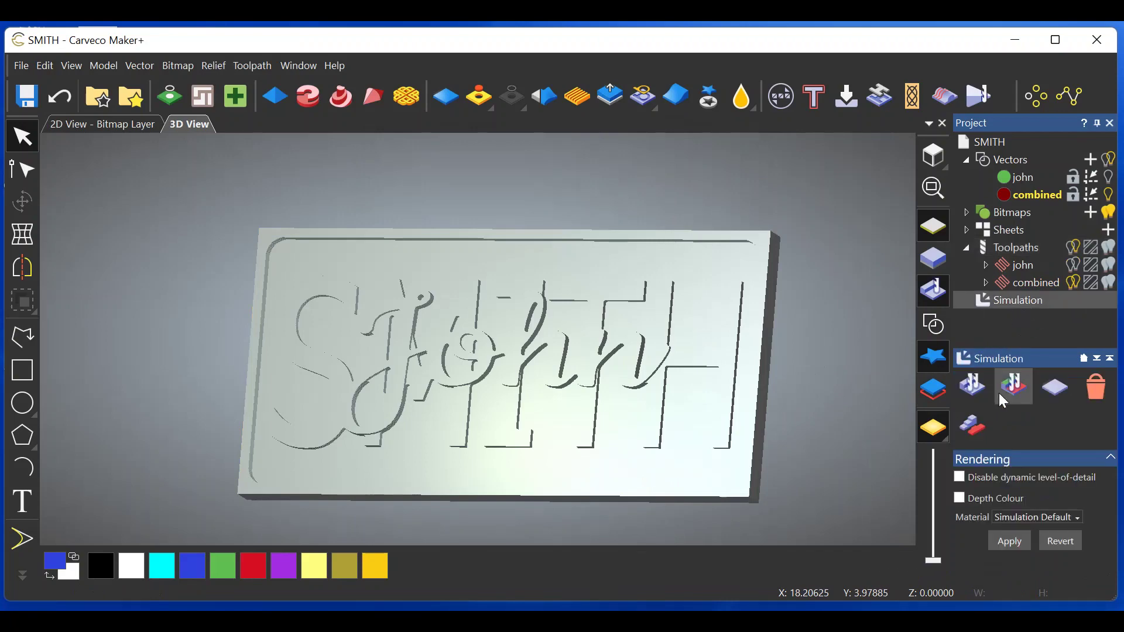
pyautogui.click(1034, 514)
pyautogui.scroll(-4, 1042, 462)
pyautogui.scroll(-3, 1038, 447)
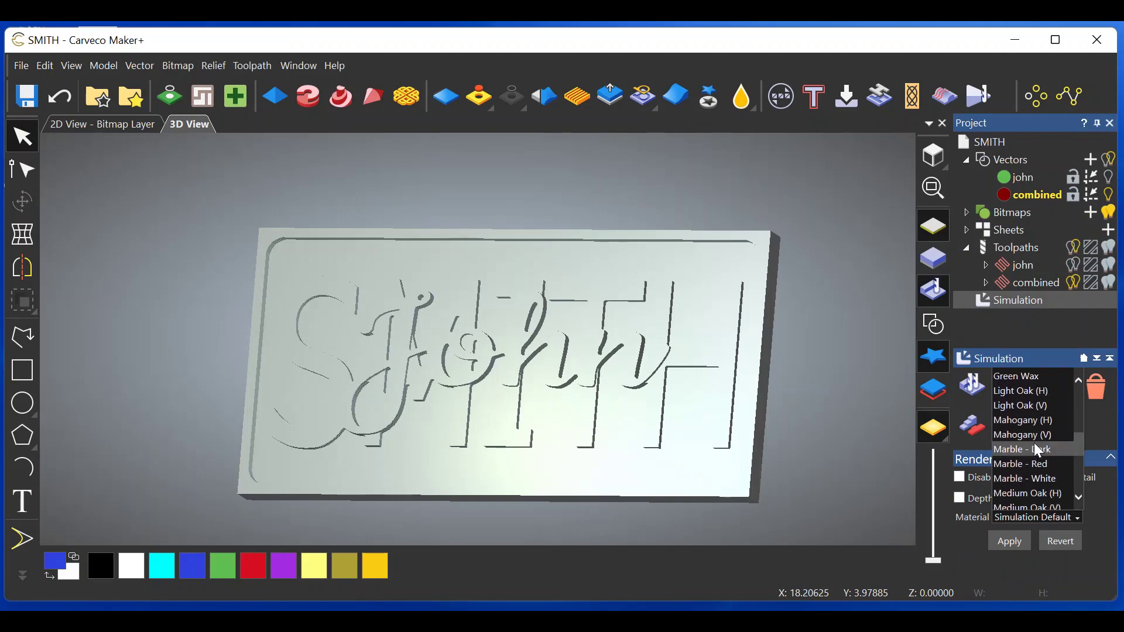
pyautogui.click(1024, 494)
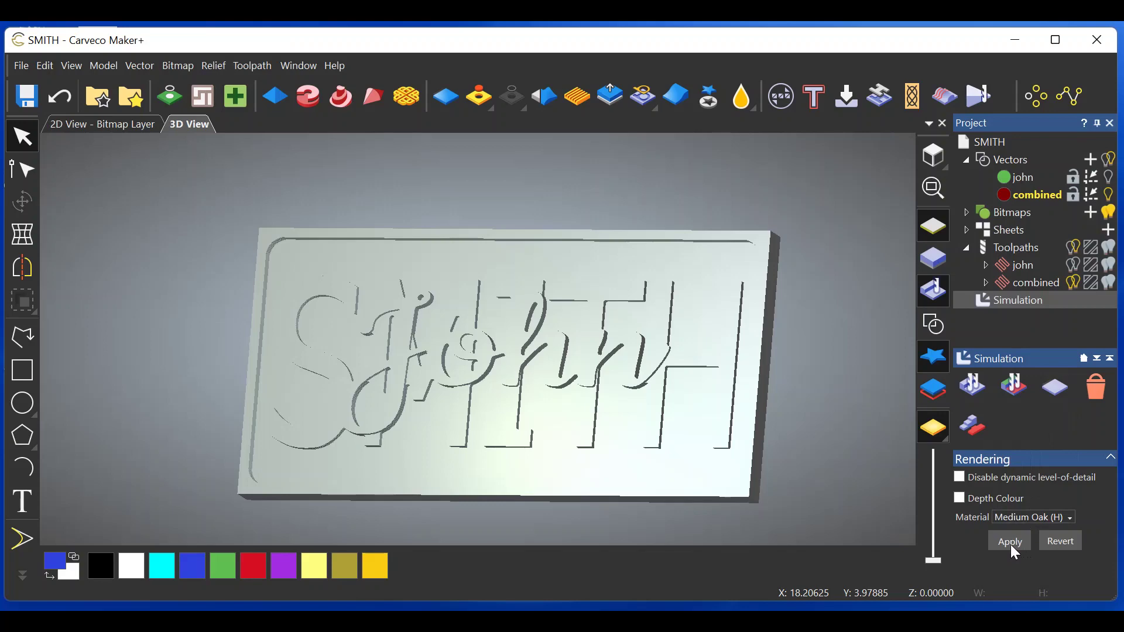
pyautogui.click(1011, 545)
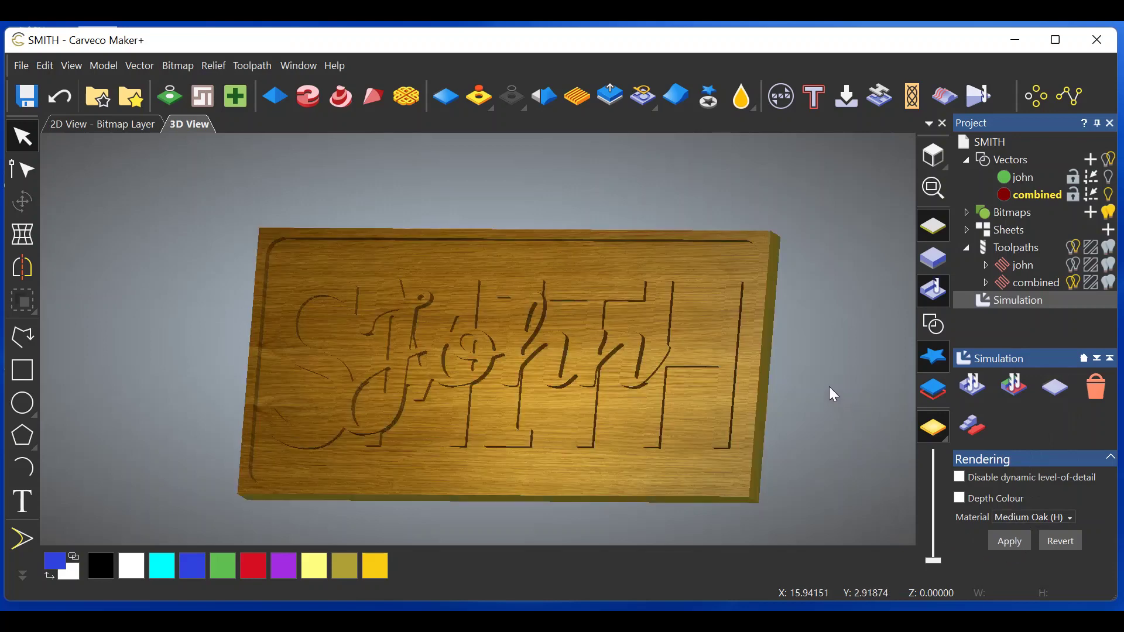
pyautogui.moveTo(853, 361); pyautogui.dragTo(827, 362)
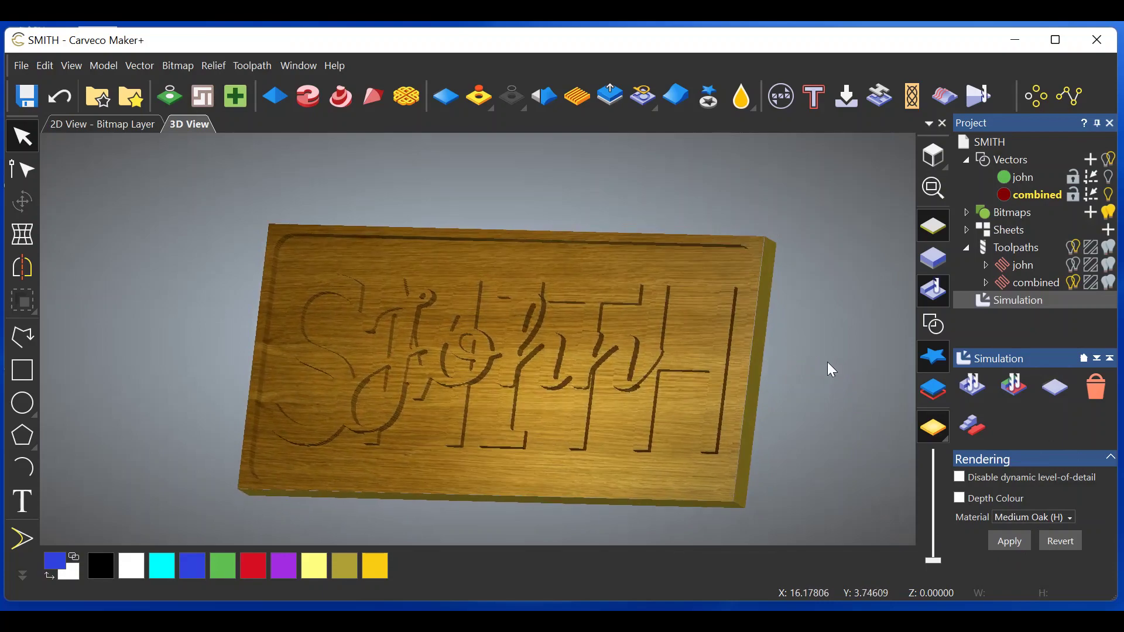
pyautogui.moveTo(512, 245); pyautogui.dragTo(646, 271)
pyautogui.press('5')
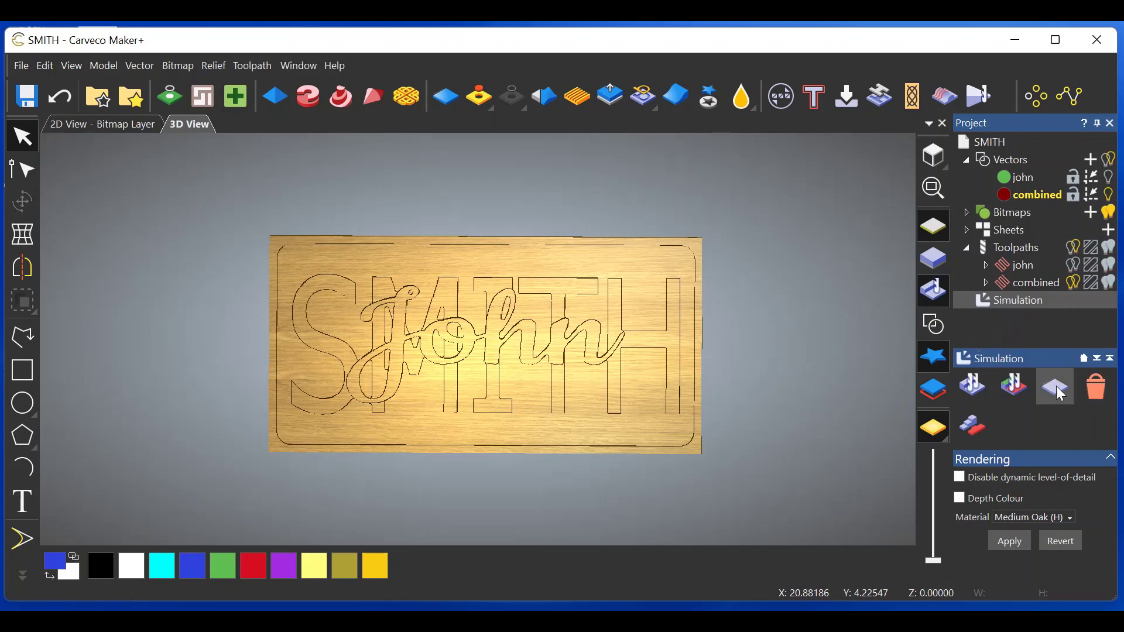
# Step: Delete the oak simulation, show the combined vectors in the 3D view, and hide all toolpath wireframes
pyautogui.click(1098, 392)
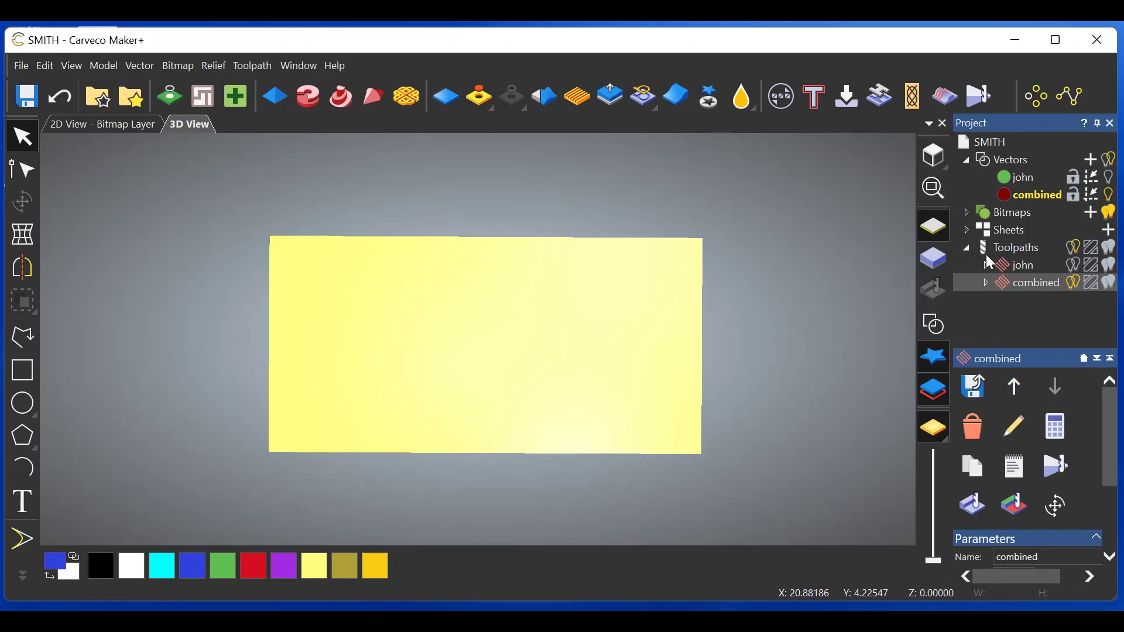
pyautogui.click(936, 331)
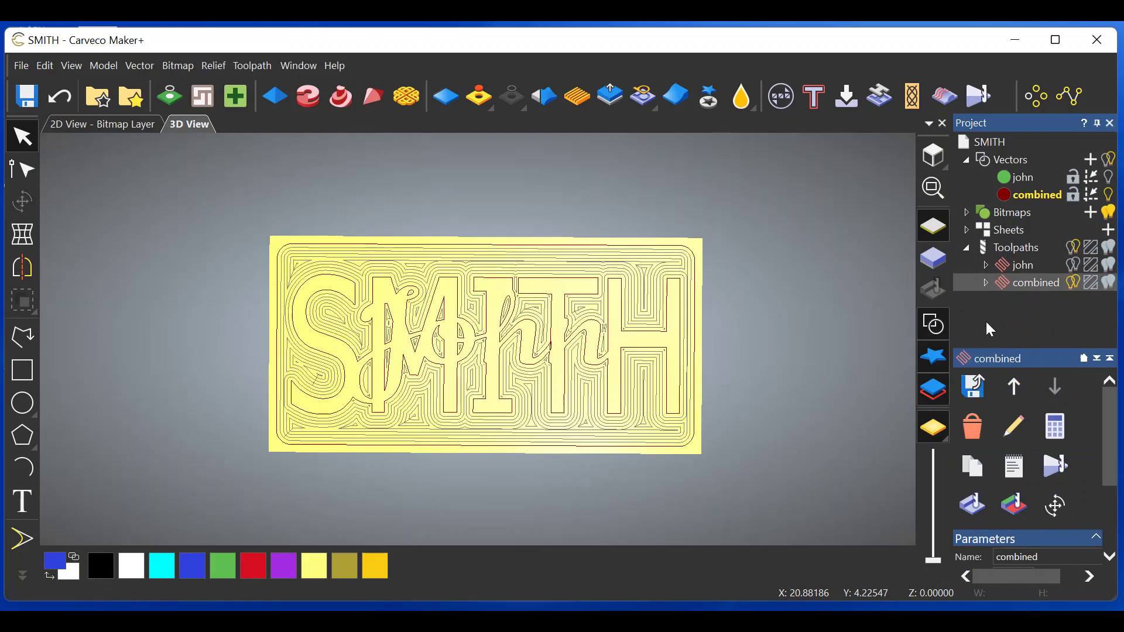
pyautogui.click(1072, 249)
pyautogui.click(1073, 249)
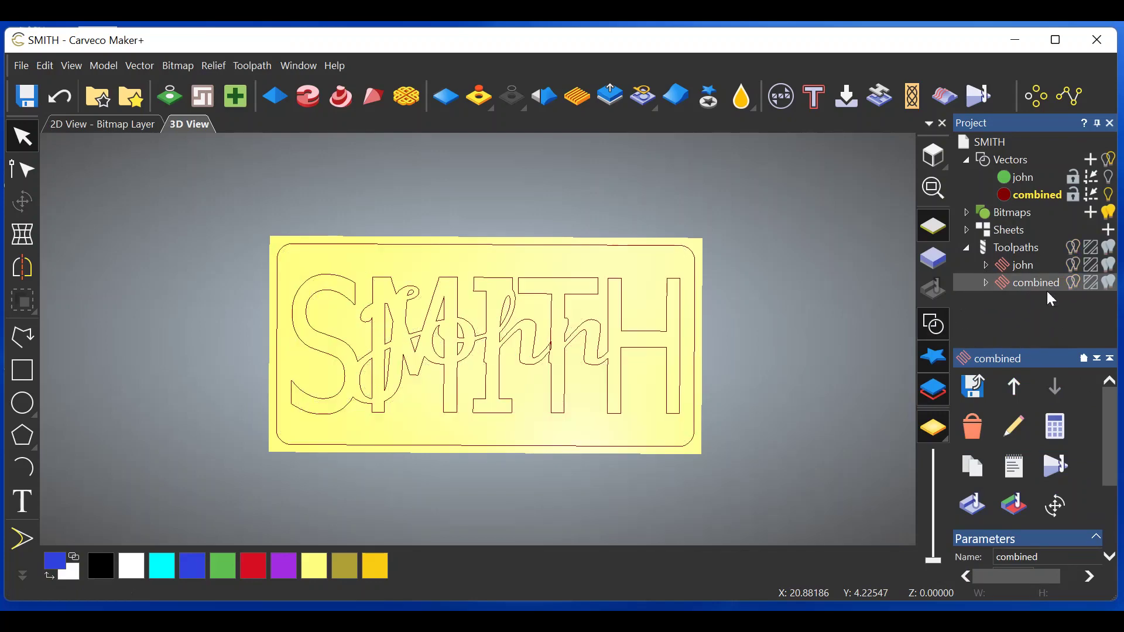
# Step: Open the toolpath saving settings and add both first-name toolpaths to the combined toolpaths being output into a single file
pyautogui.click(976, 389)
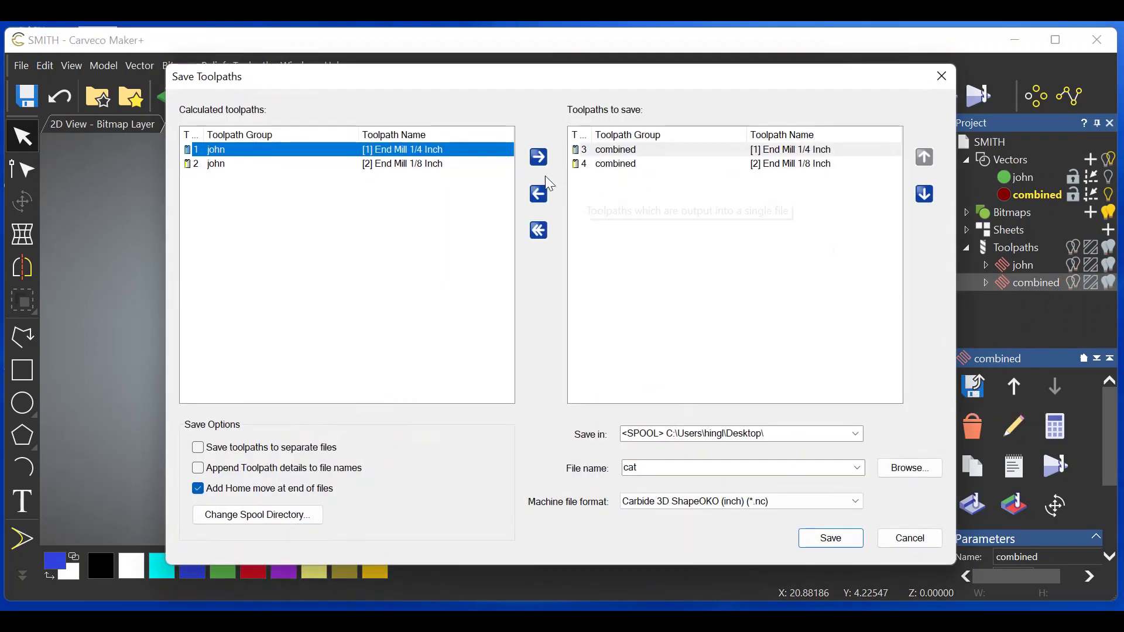
pyautogui.click(539, 158)
pyautogui.click(539, 158)
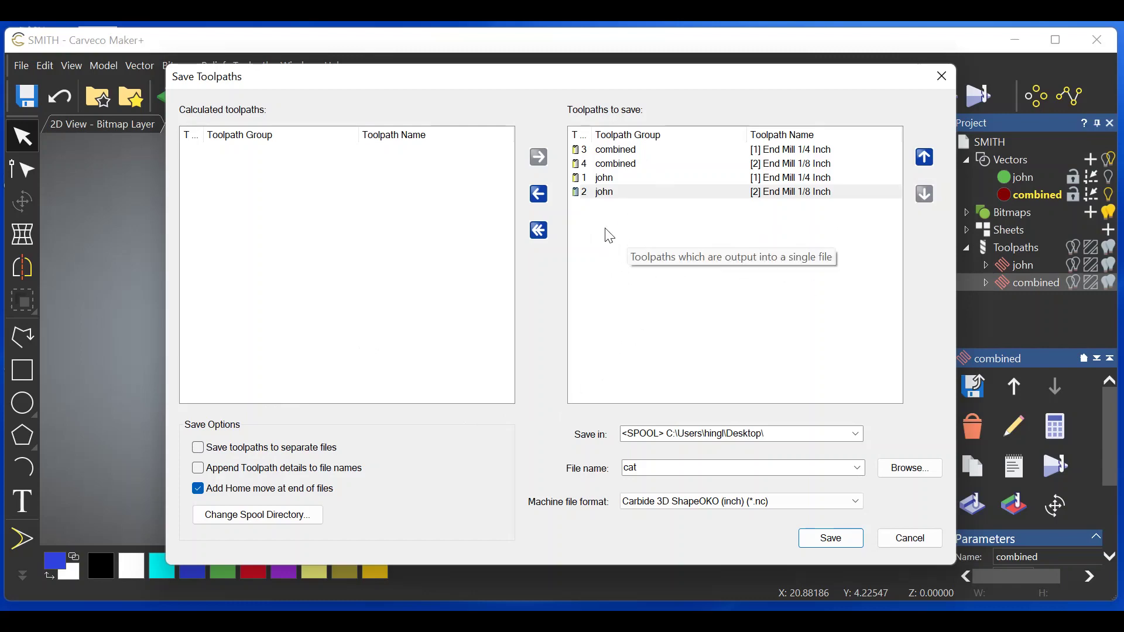
# Step: Reorder the toolpaths to save so both first-name toolpaths precede the combined ones, and close the dialog without saving
pyautogui.click(600, 179)
pyautogui.click(602, 179)
pyautogui.click(925, 157)
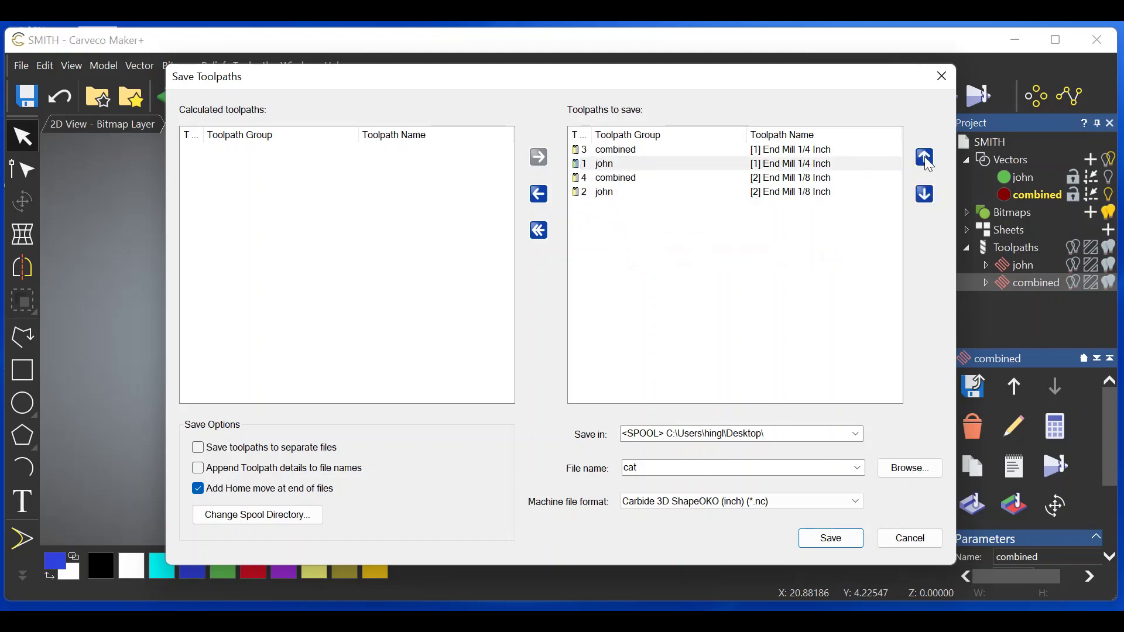
pyautogui.click(925, 157)
pyautogui.click(612, 193)
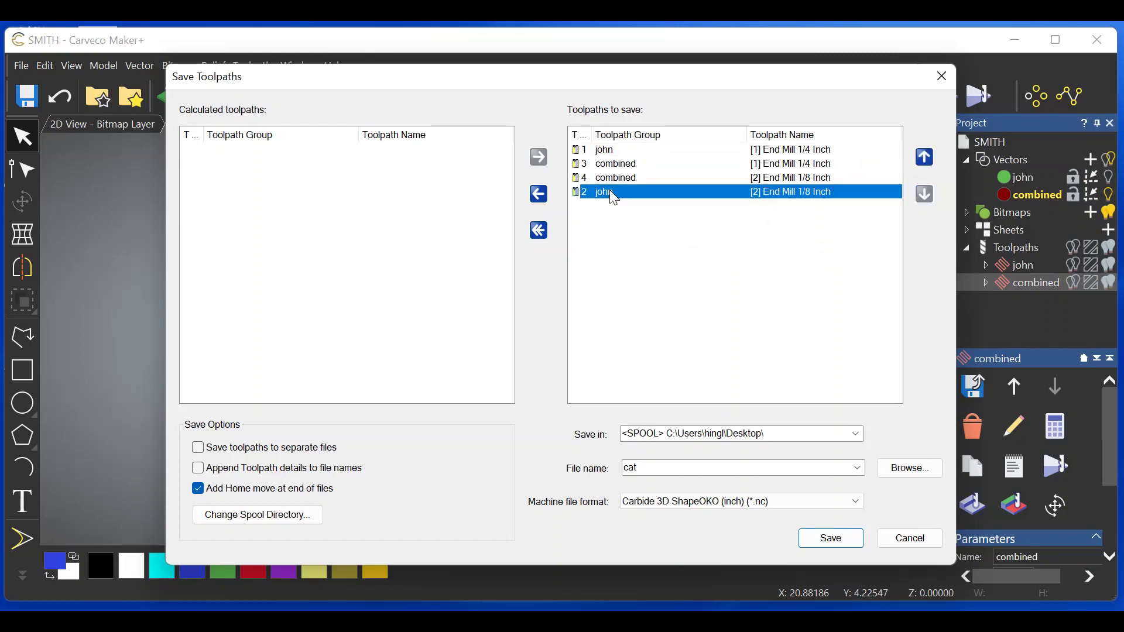
pyautogui.click(925, 159)
pyautogui.click(924, 161)
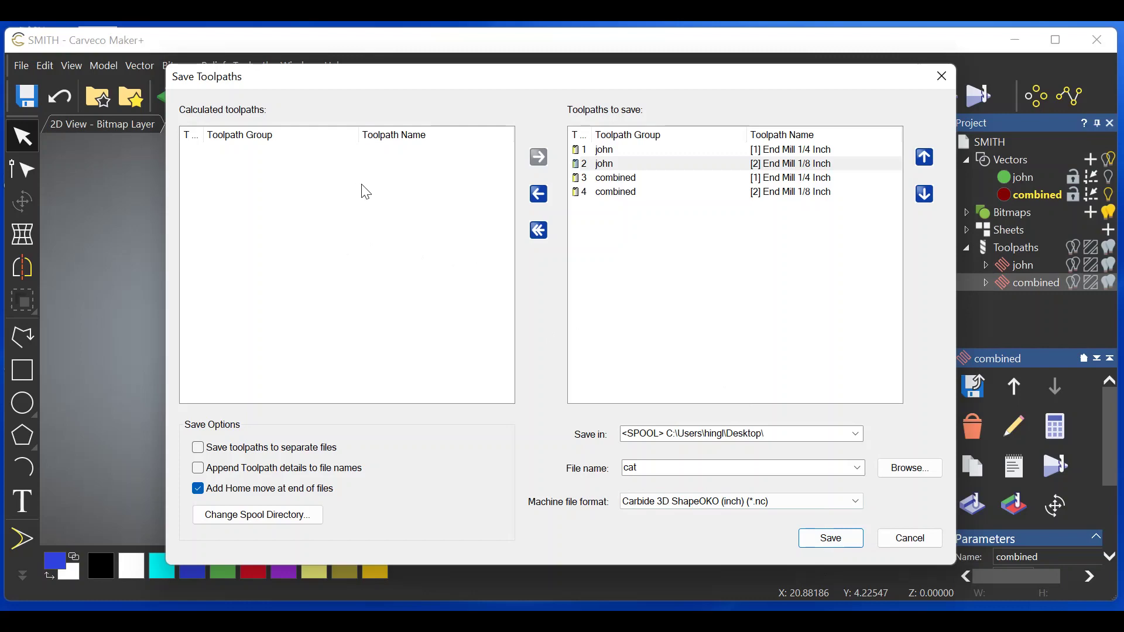
pyautogui.click(943, 76)
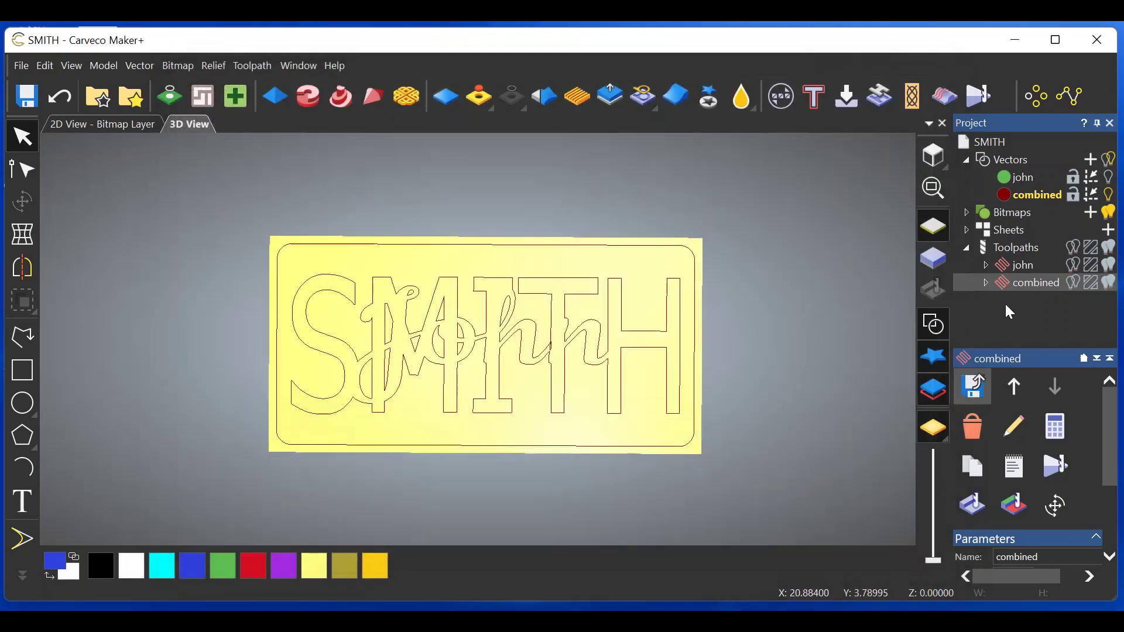